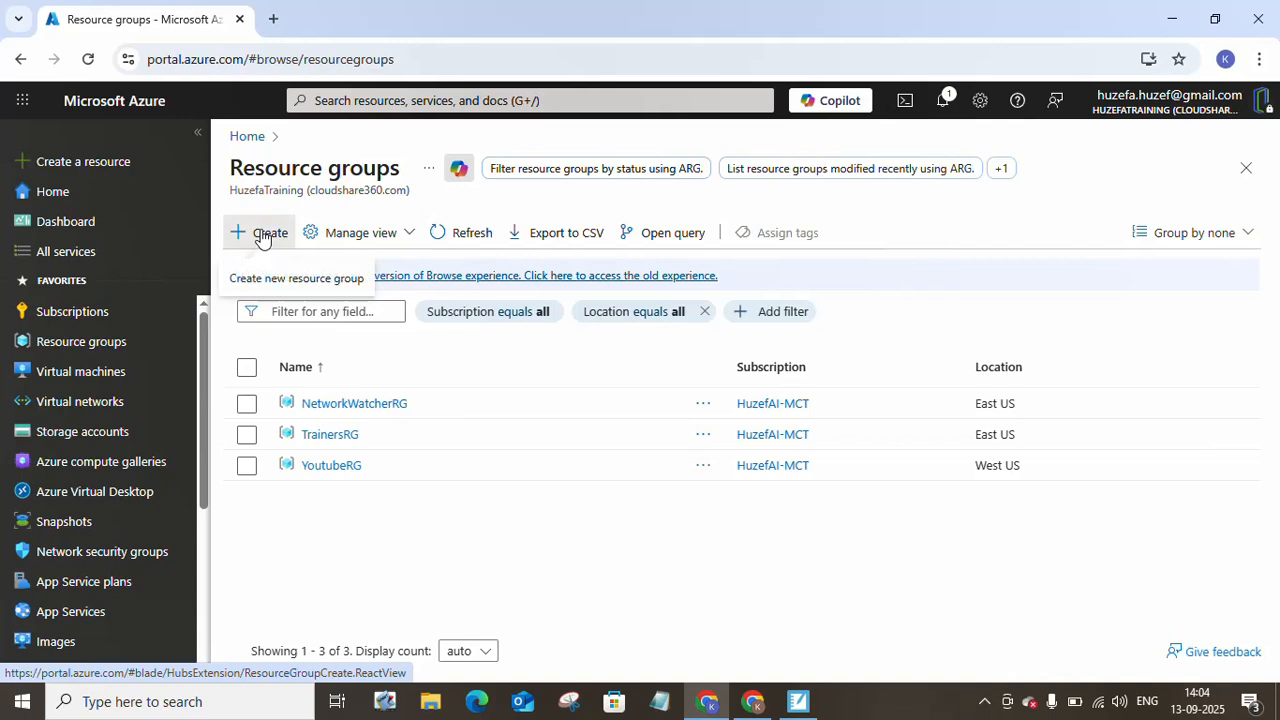
Create a new resource group named Demo-RG.
left_click(263, 234)
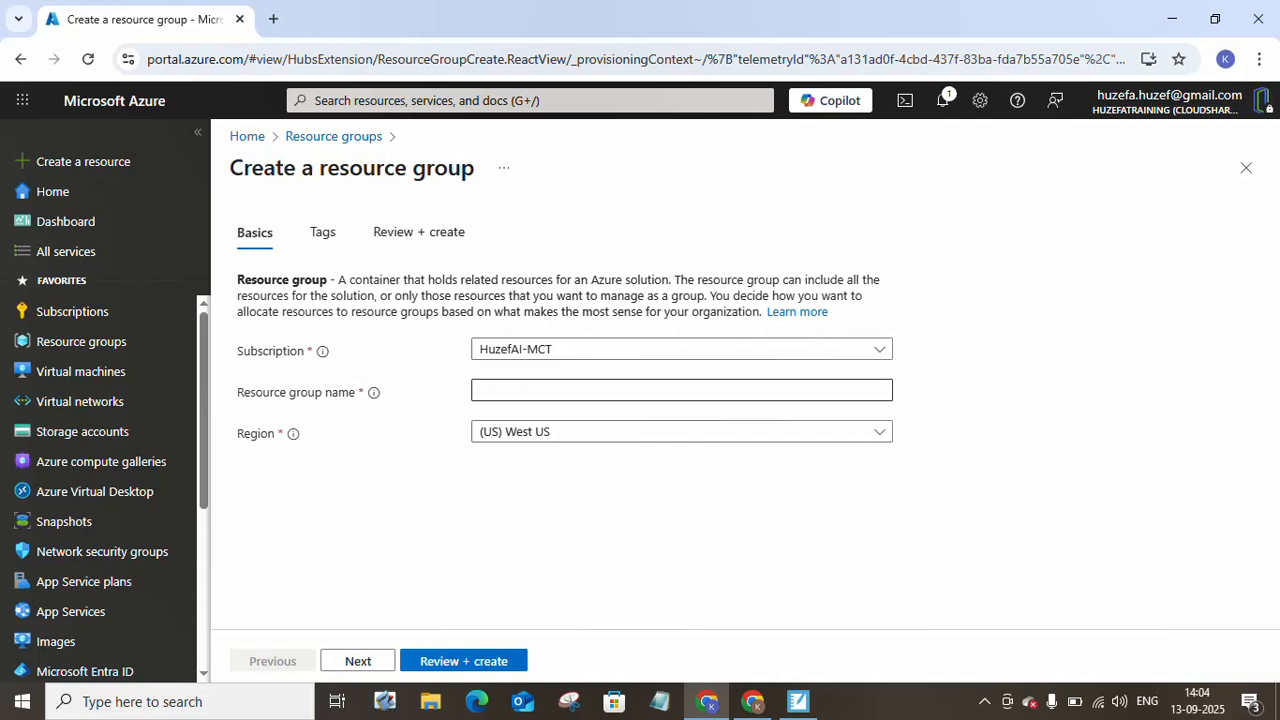
left_click(600, 390)
type("De")
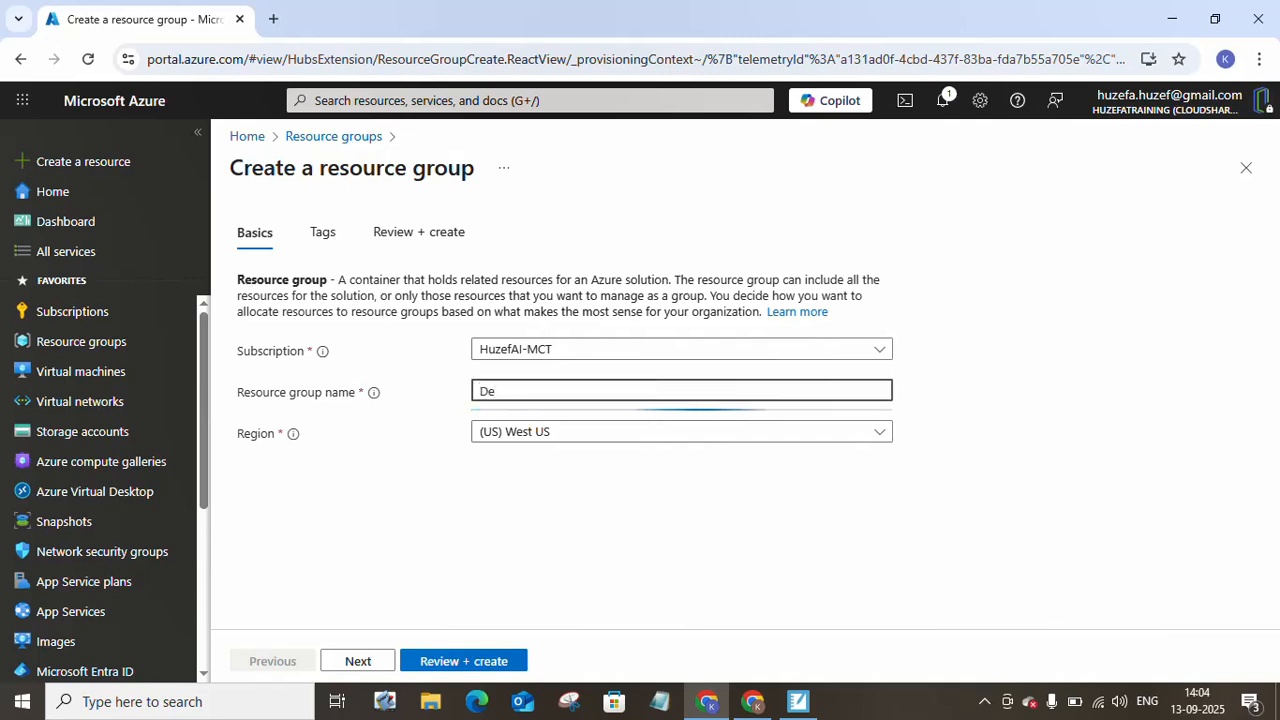
type("mo-RG")
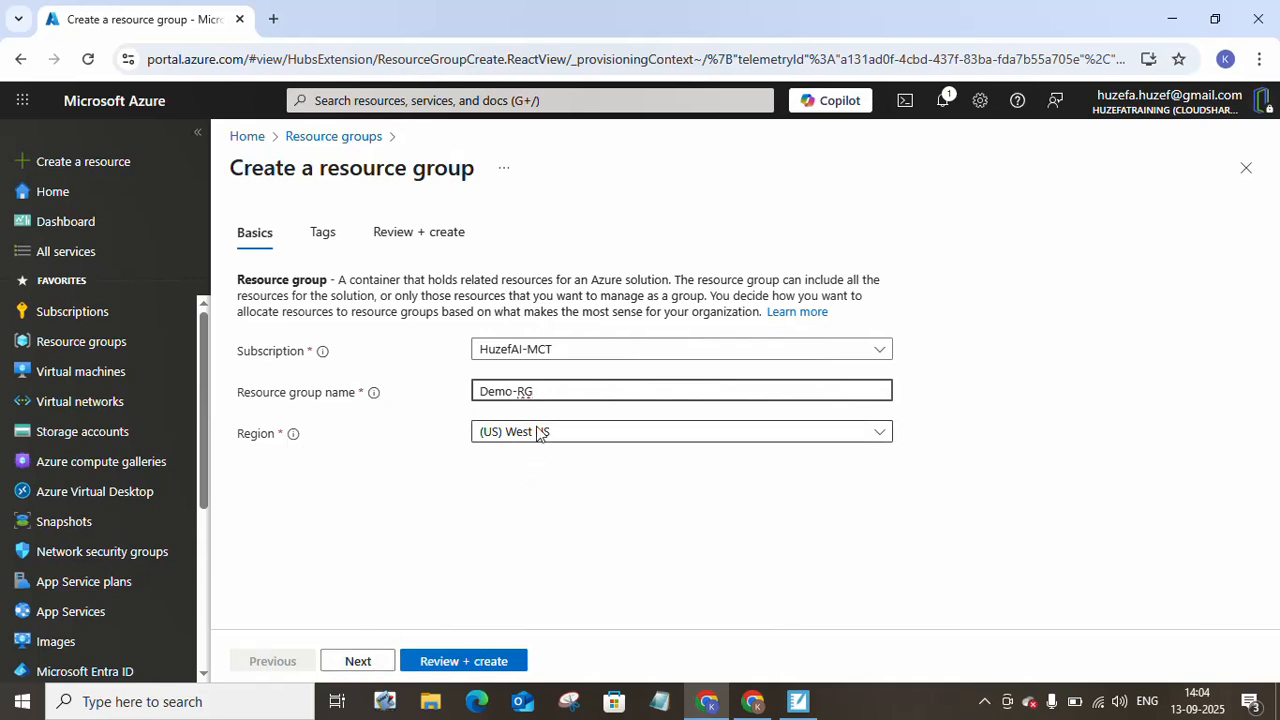
left_click(455, 662)
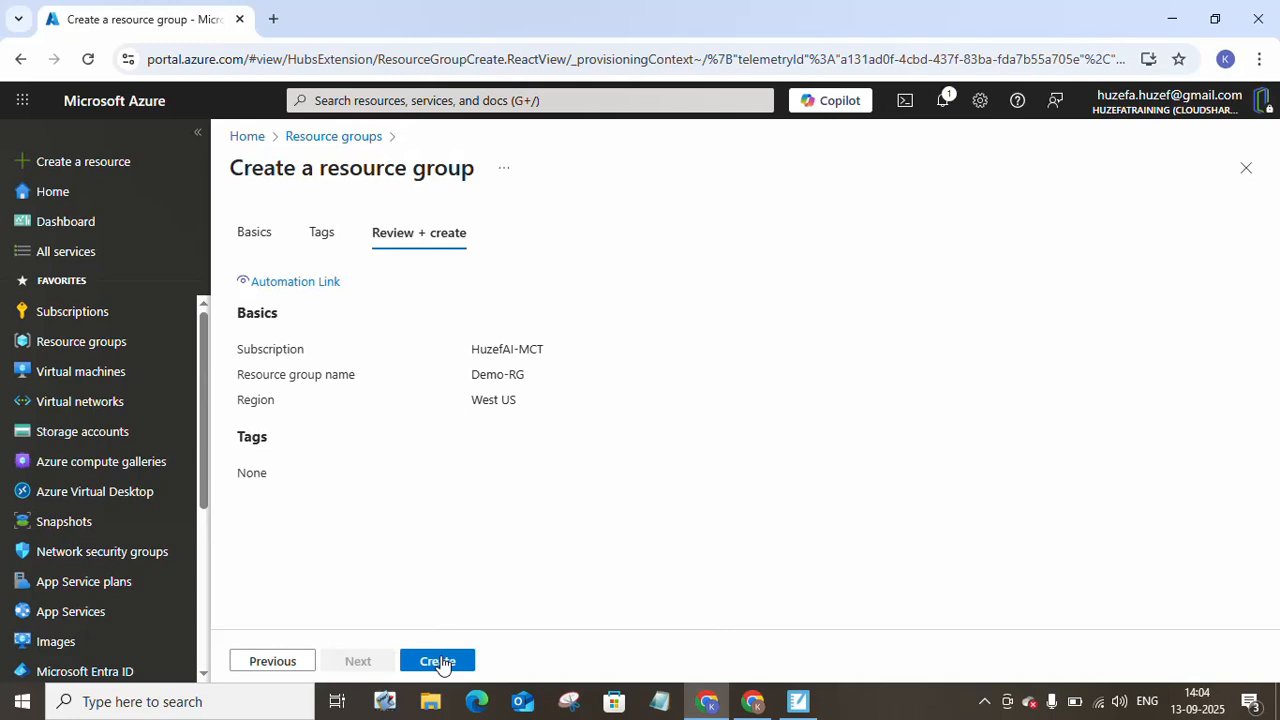
left_click(440, 661)
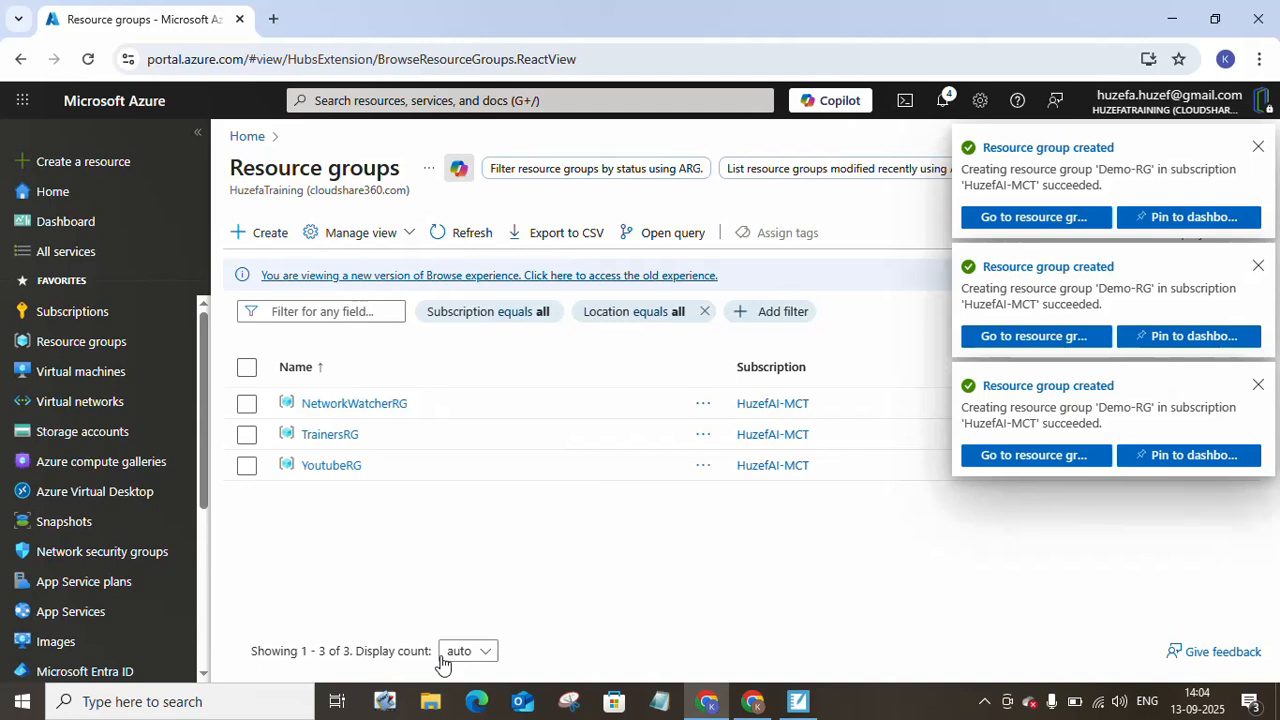
Begin creating a virtual machine in the Demo-RG resource group and name it Windows.
left_click(110, 373)
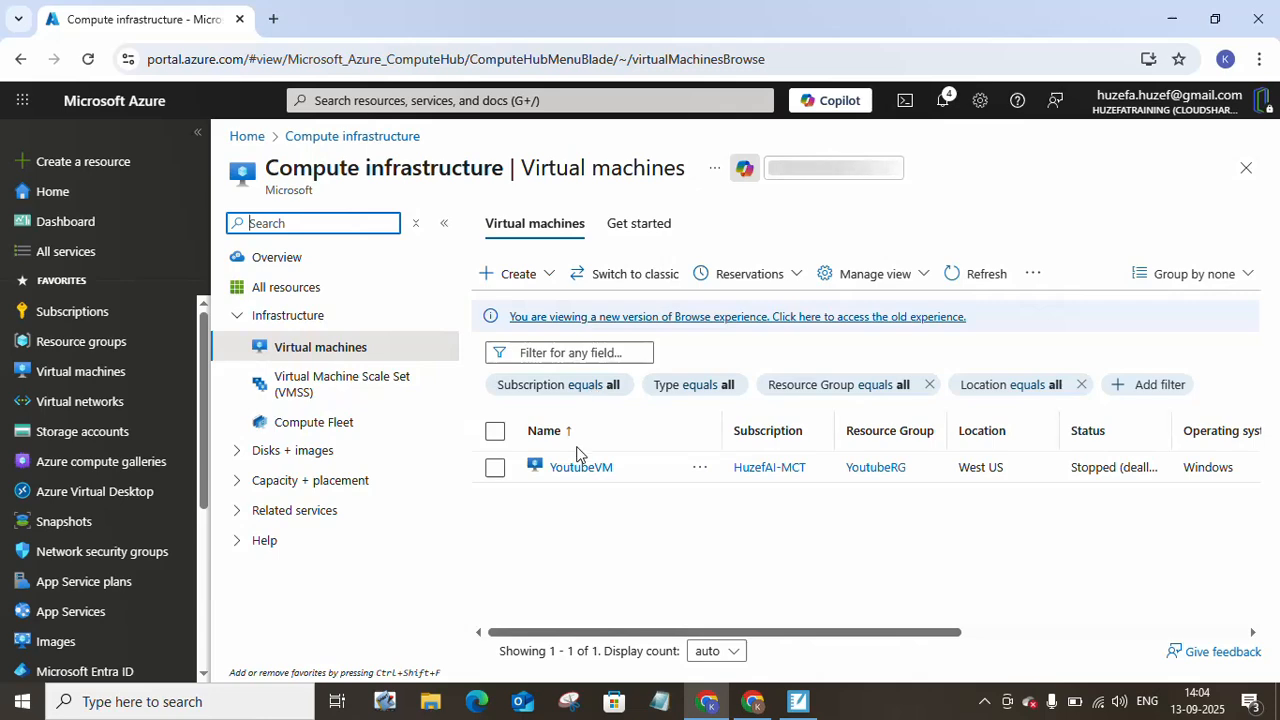
left_click(528, 279)
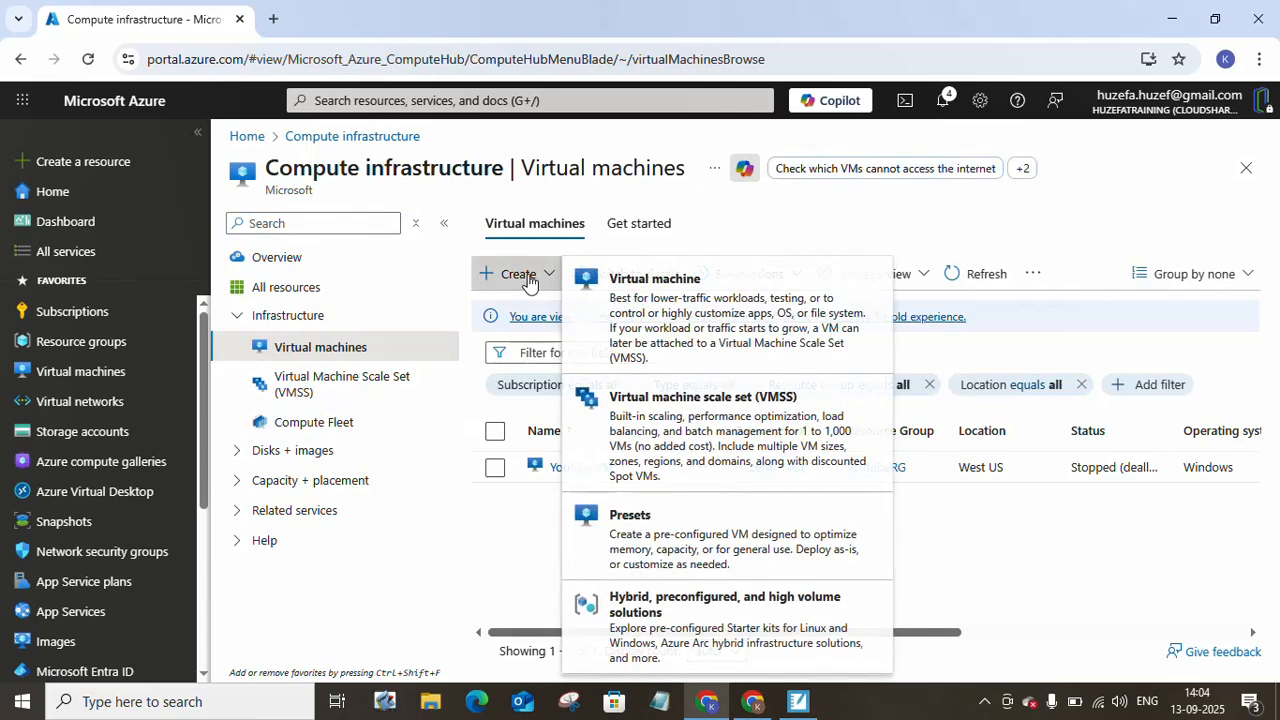
left_click(699, 319)
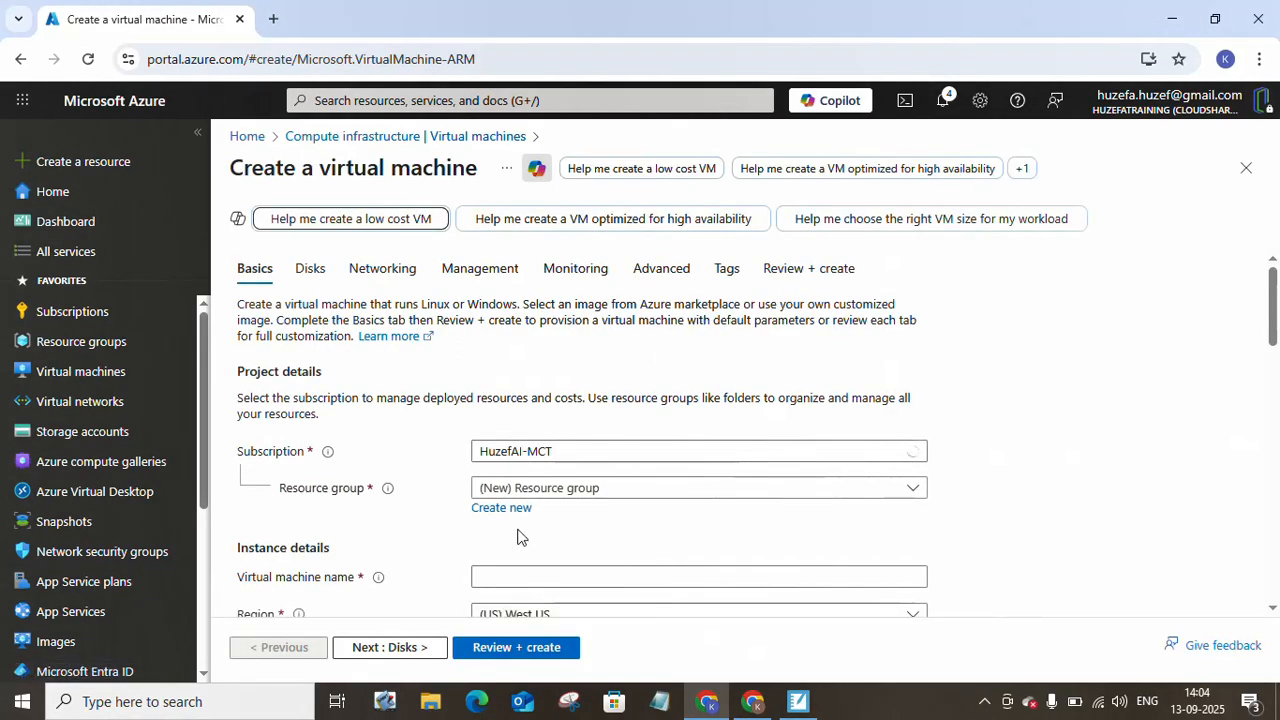
left_click(578, 490)
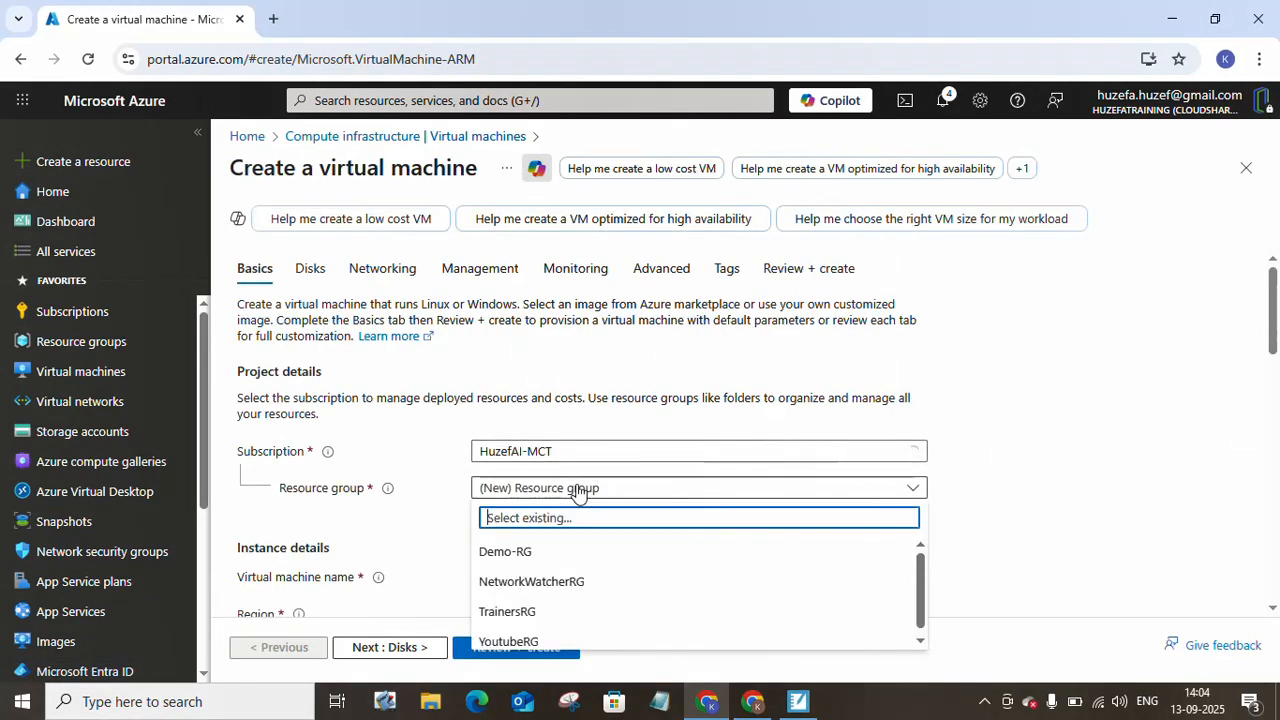
left_click(505, 578)
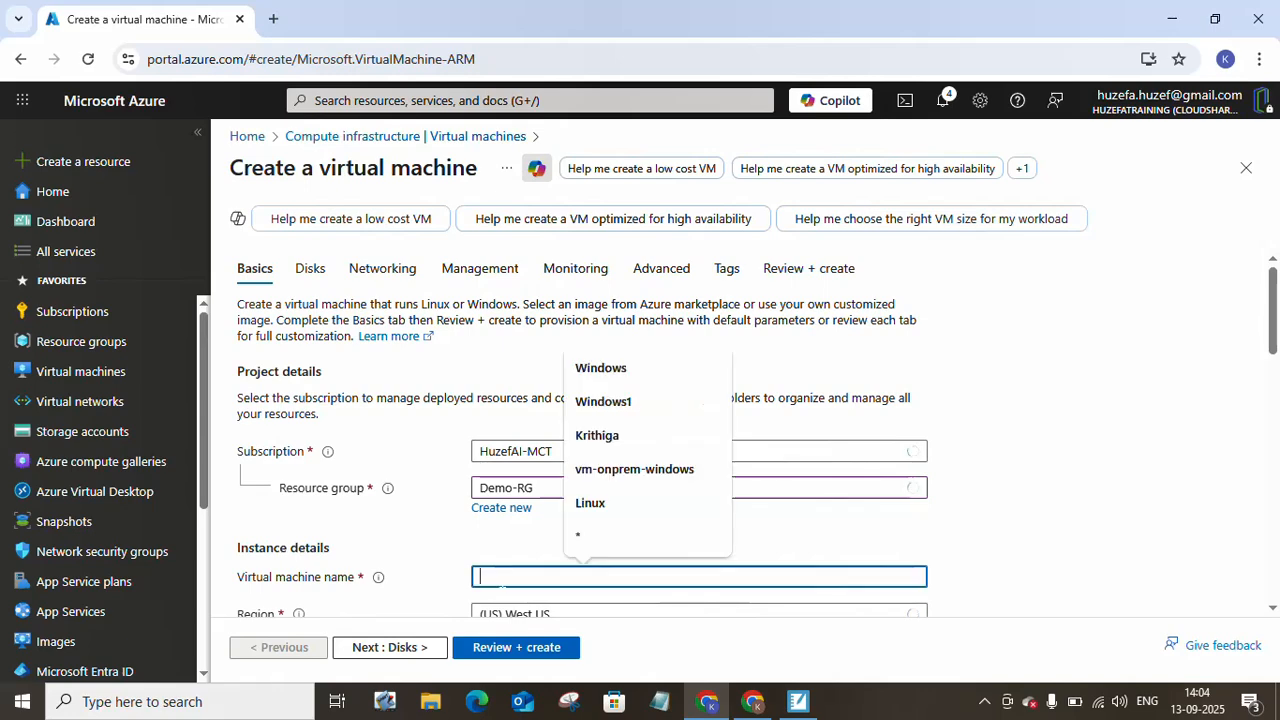
left_click(583, 369)
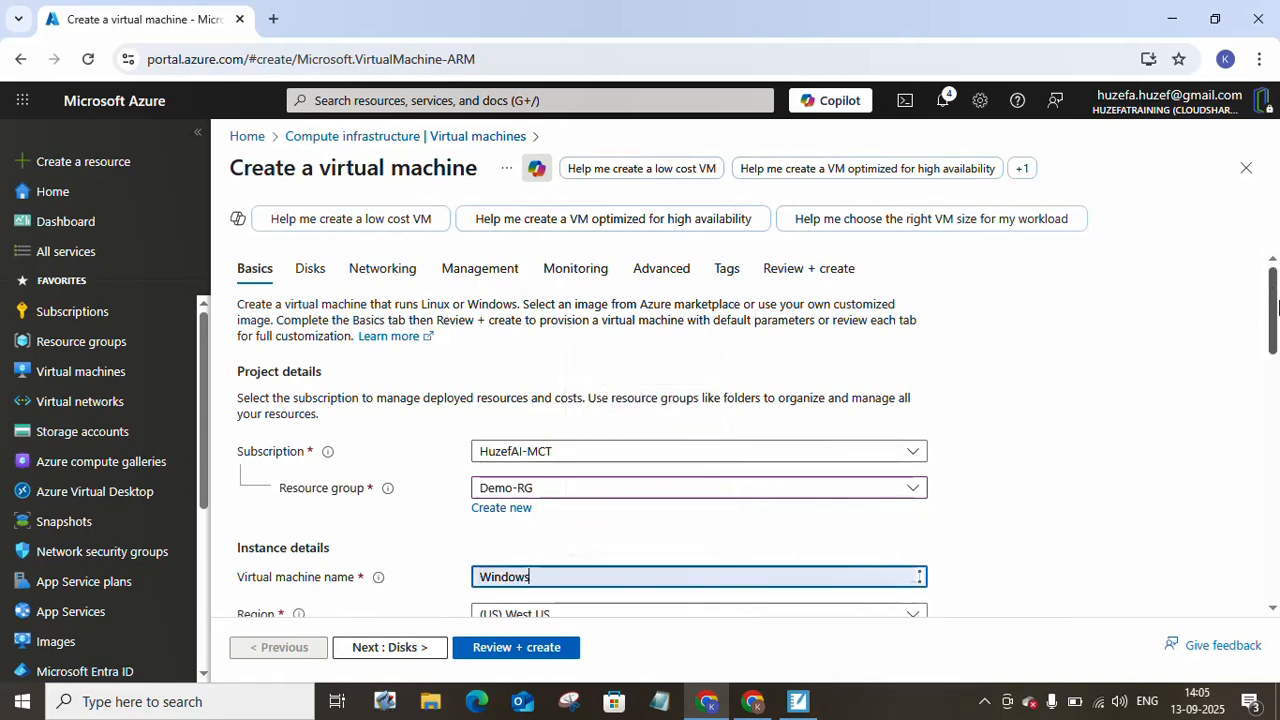
Set the virtual machine's security type to Standard and its image to Windows Server 2019 Datacenter - x64 Gen2.
left_click_drag(1268, 312, 1268, 371)
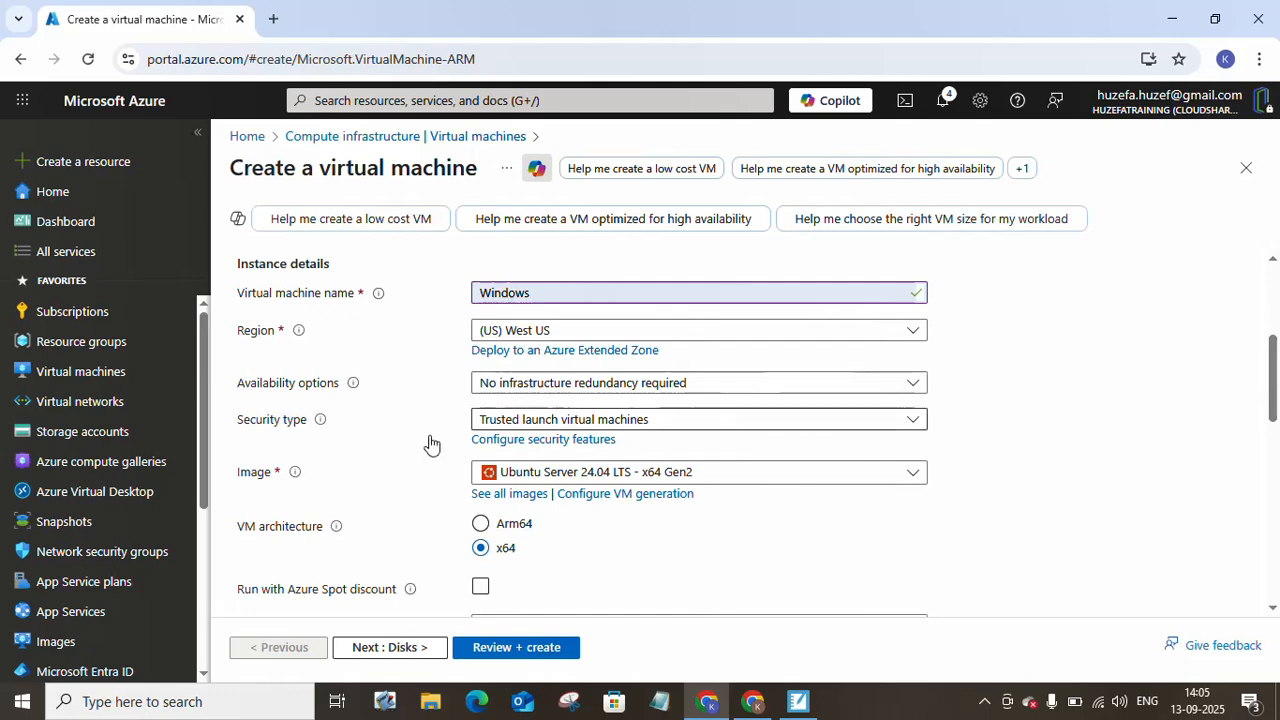
left_click(551, 421)
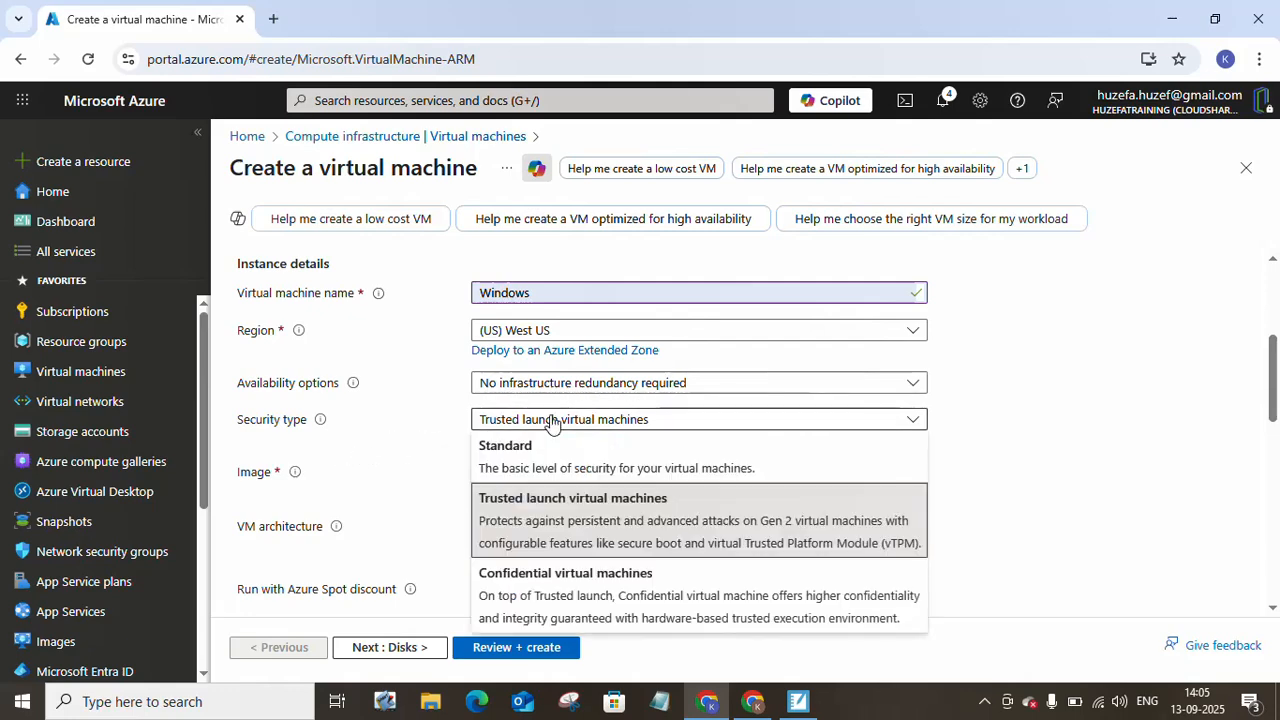
left_click(537, 459)
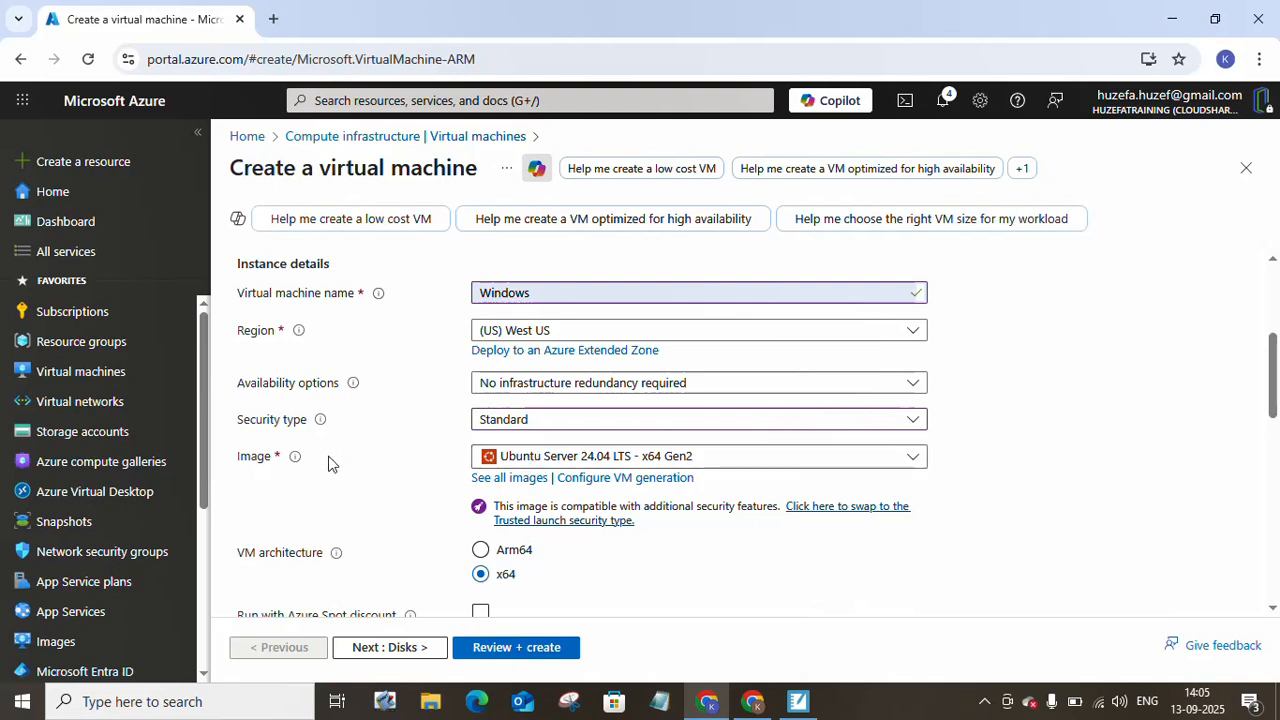
left_click(651, 458)
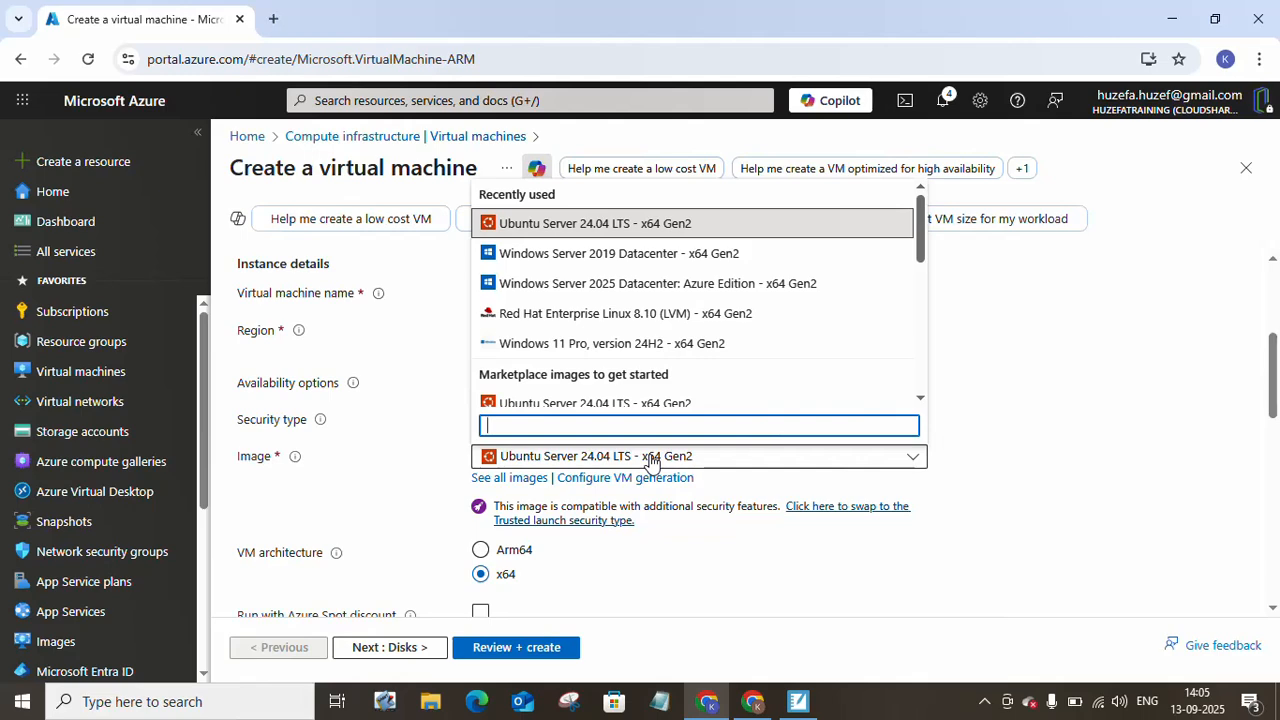
left_click(624, 260)
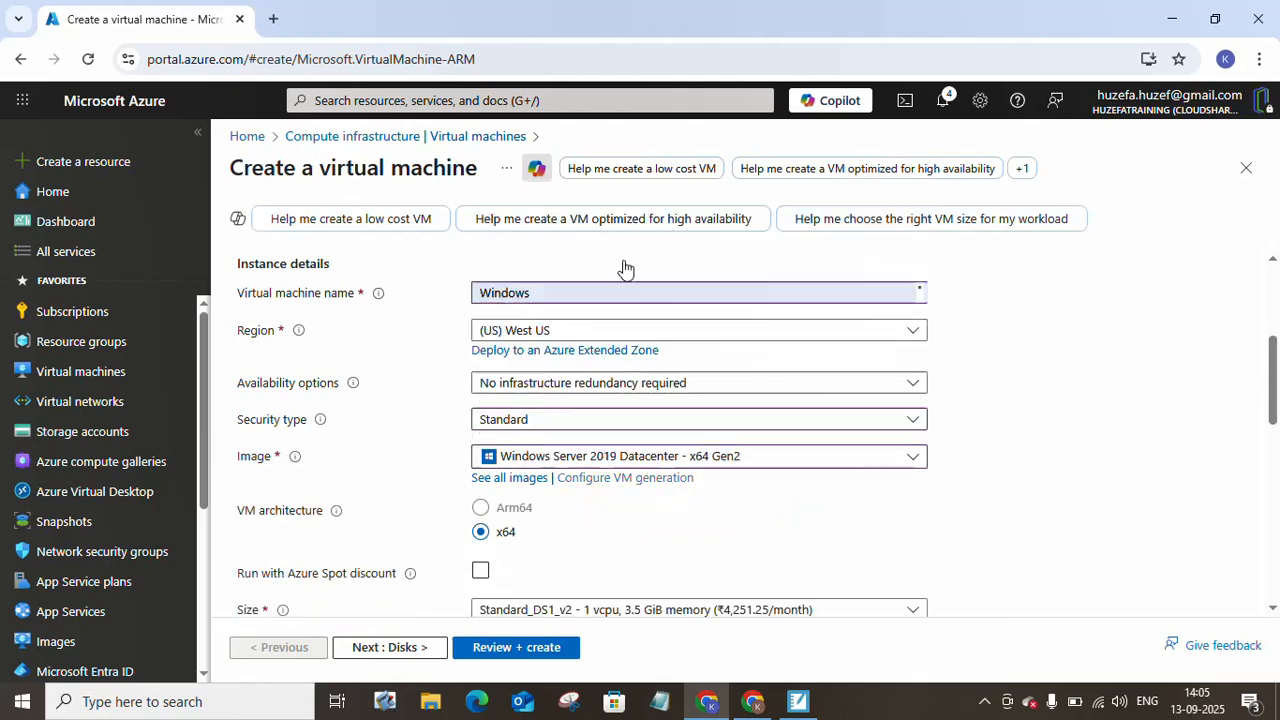
Fill in the administrator account's username, password and password confirmation.
left_click_drag(1277, 343, 1276, 441)
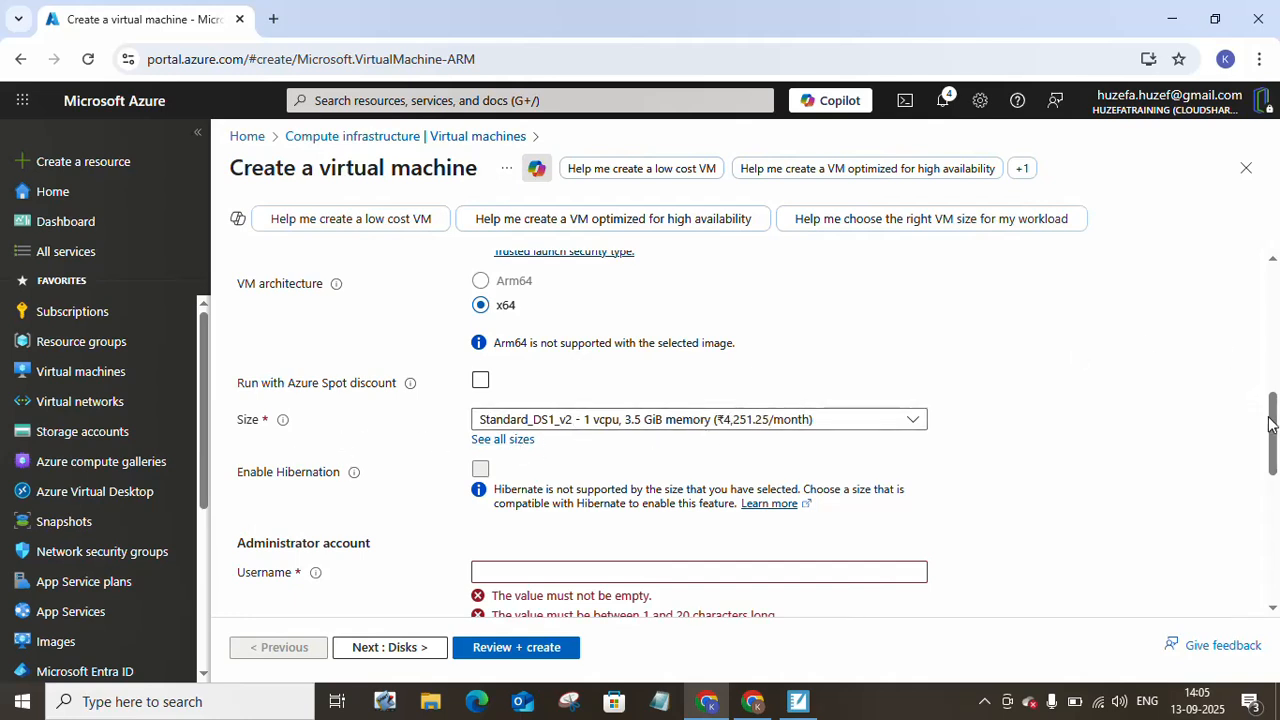
left_click_drag(1276, 428, 1276, 465)
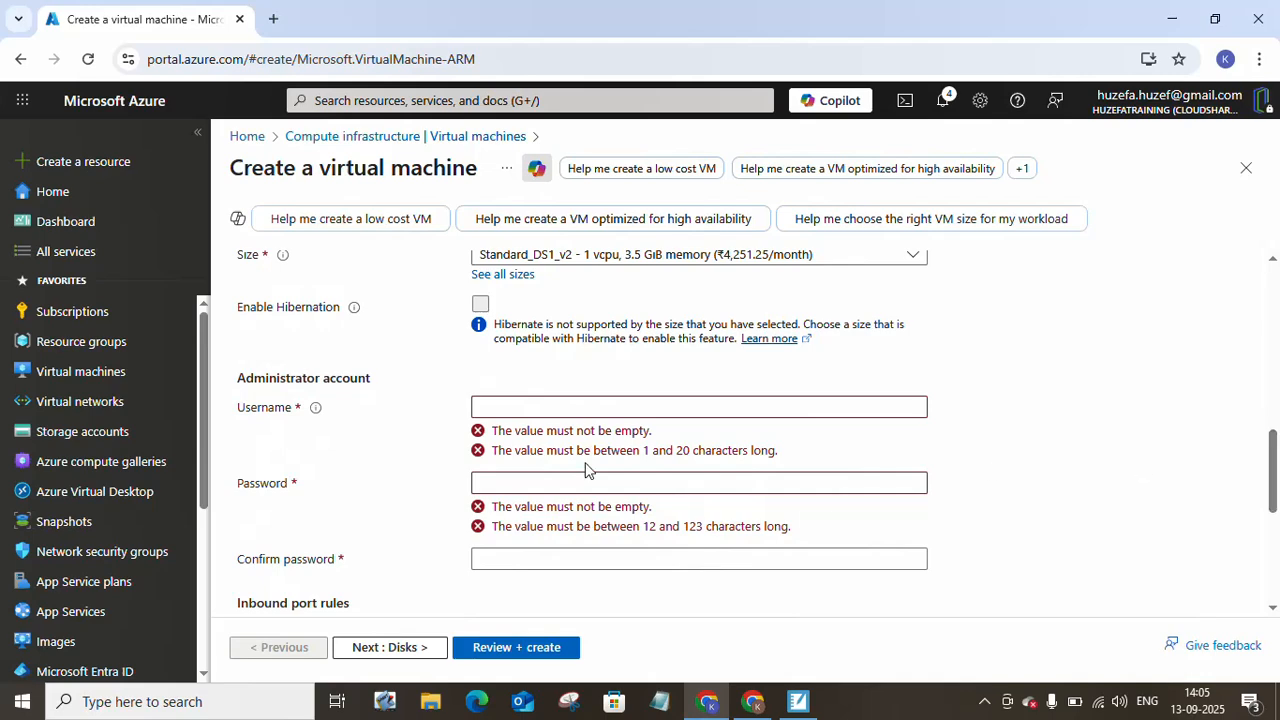
left_click(640, 407)
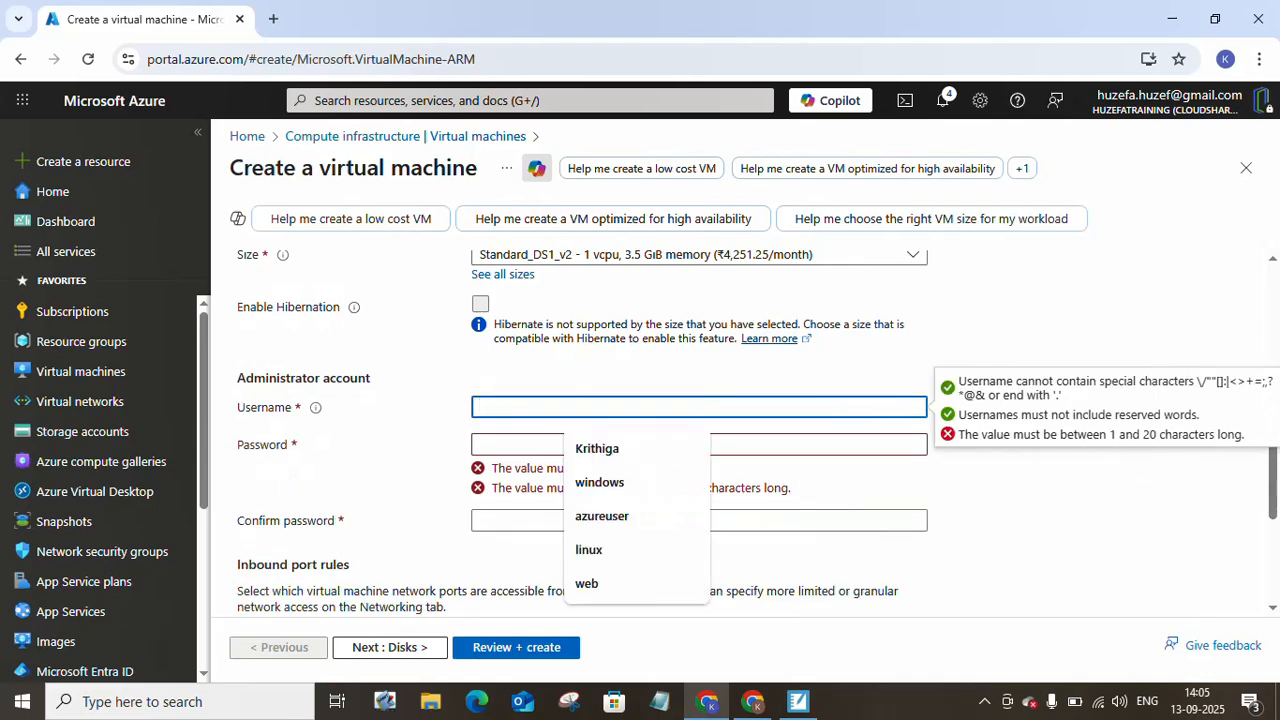
left_click(597, 449)
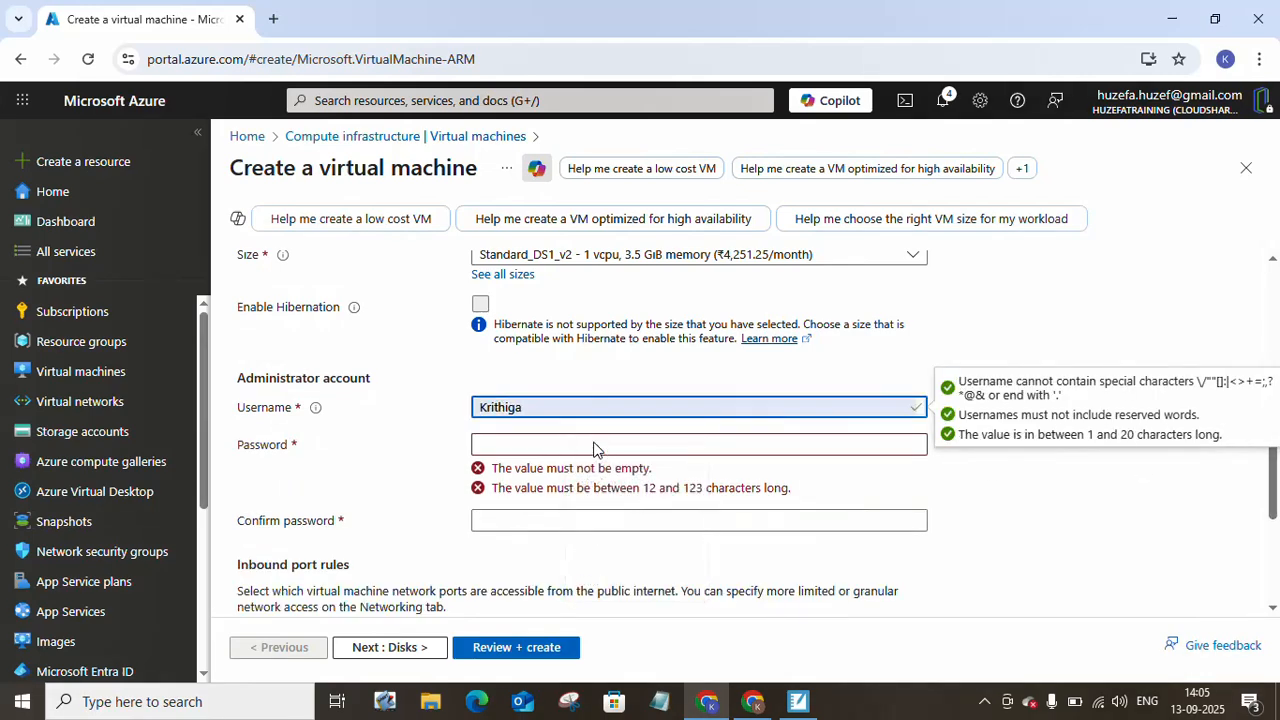
left_click(562, 443)
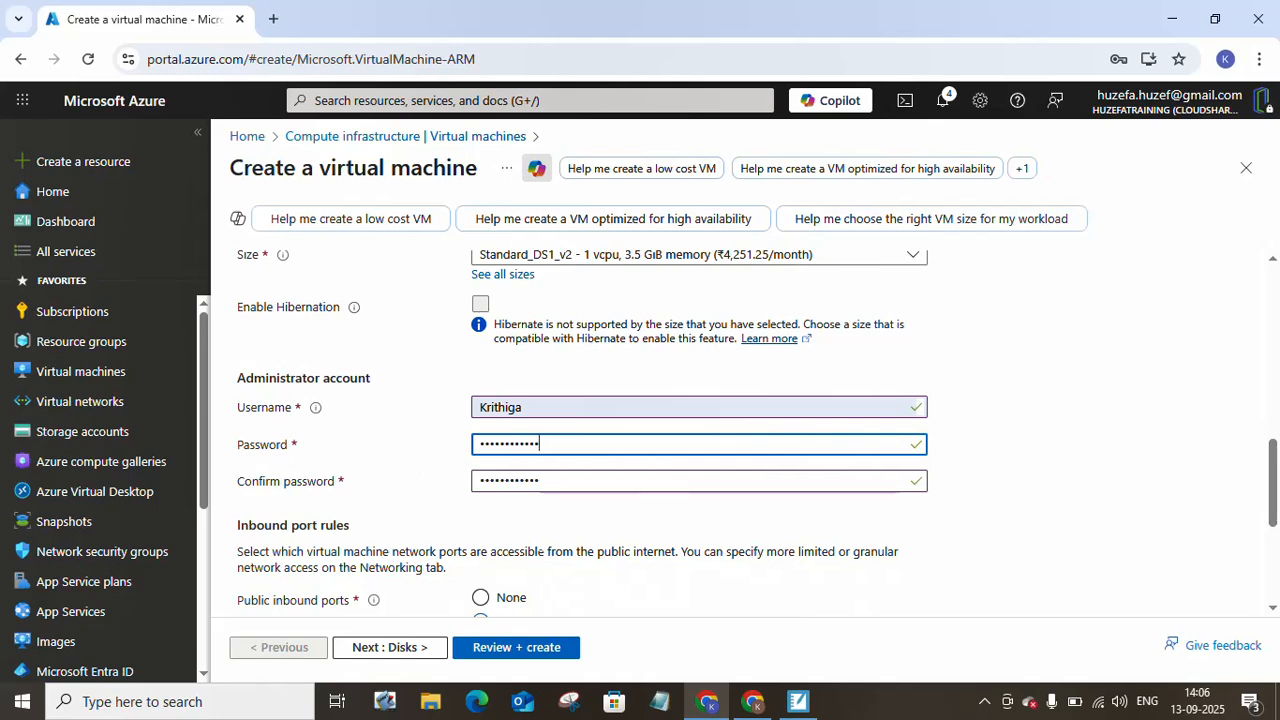
left_click(589, 524)
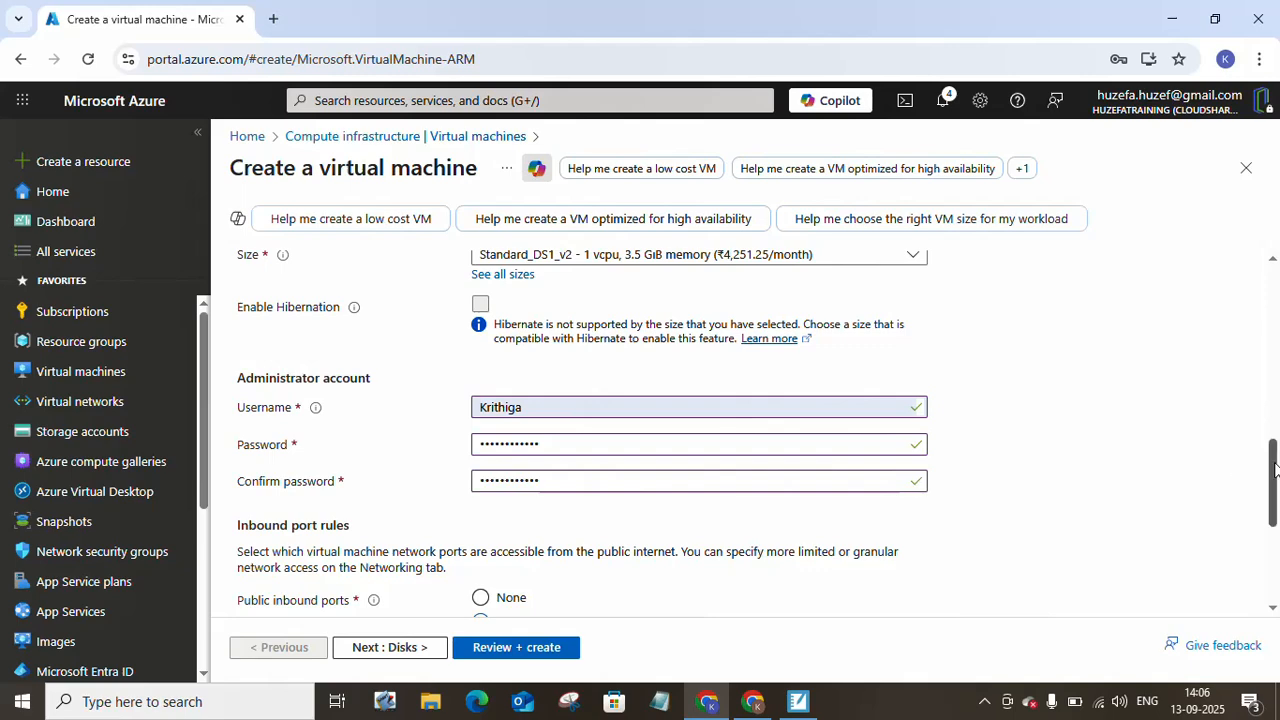
Add HTTP (80) to the allowed public inbound ports, keeping RDP (3389) selected.
left_click_drag(1274, 468, 1274, 528)
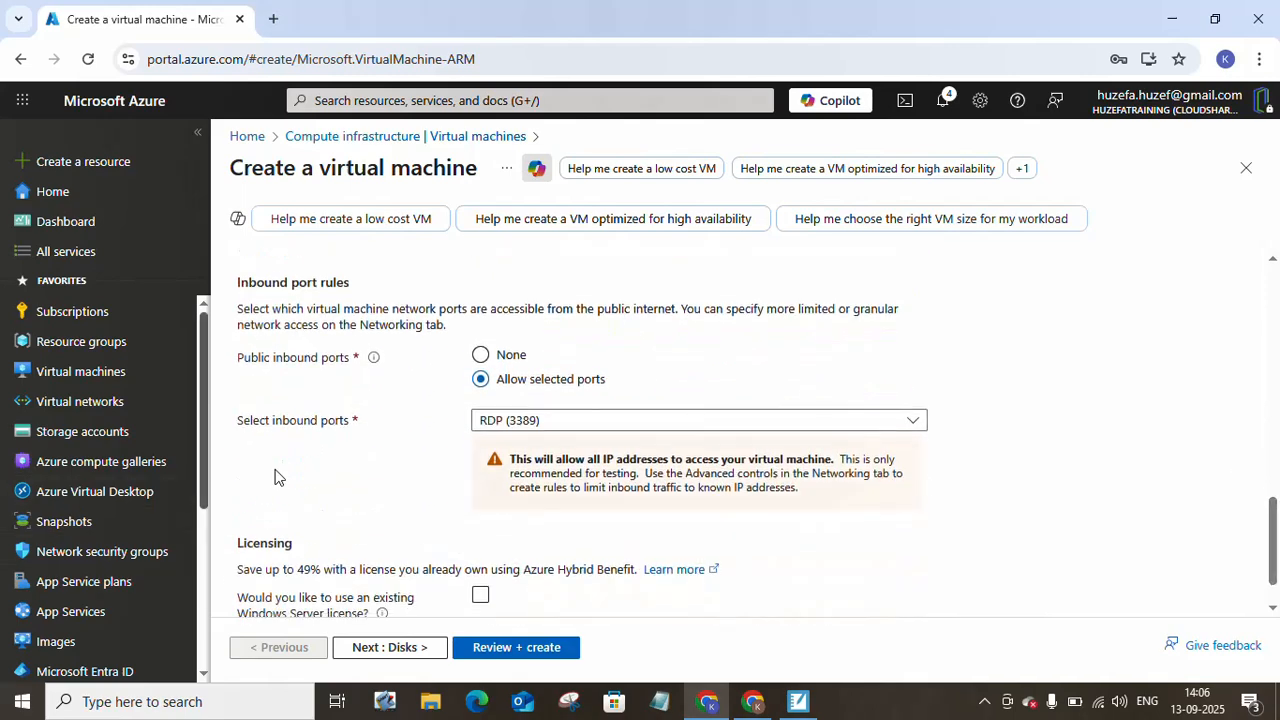
left_click(573, 424)
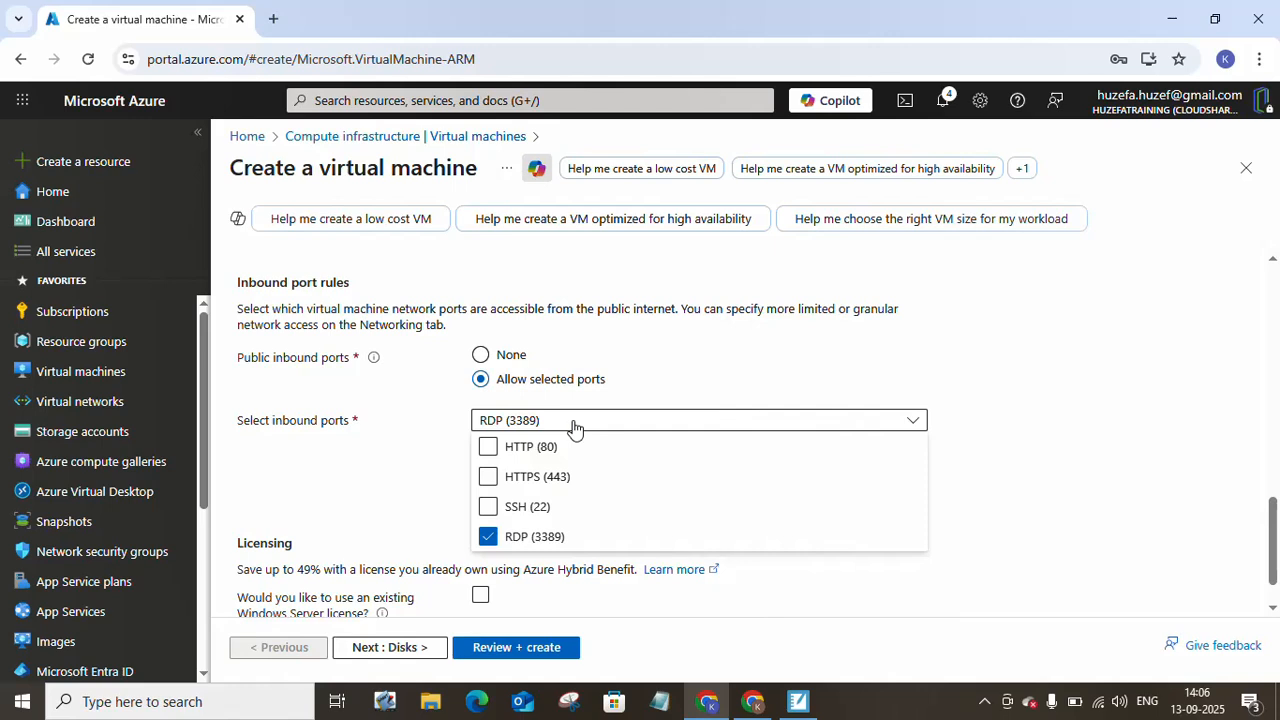
left_click(487, 447)
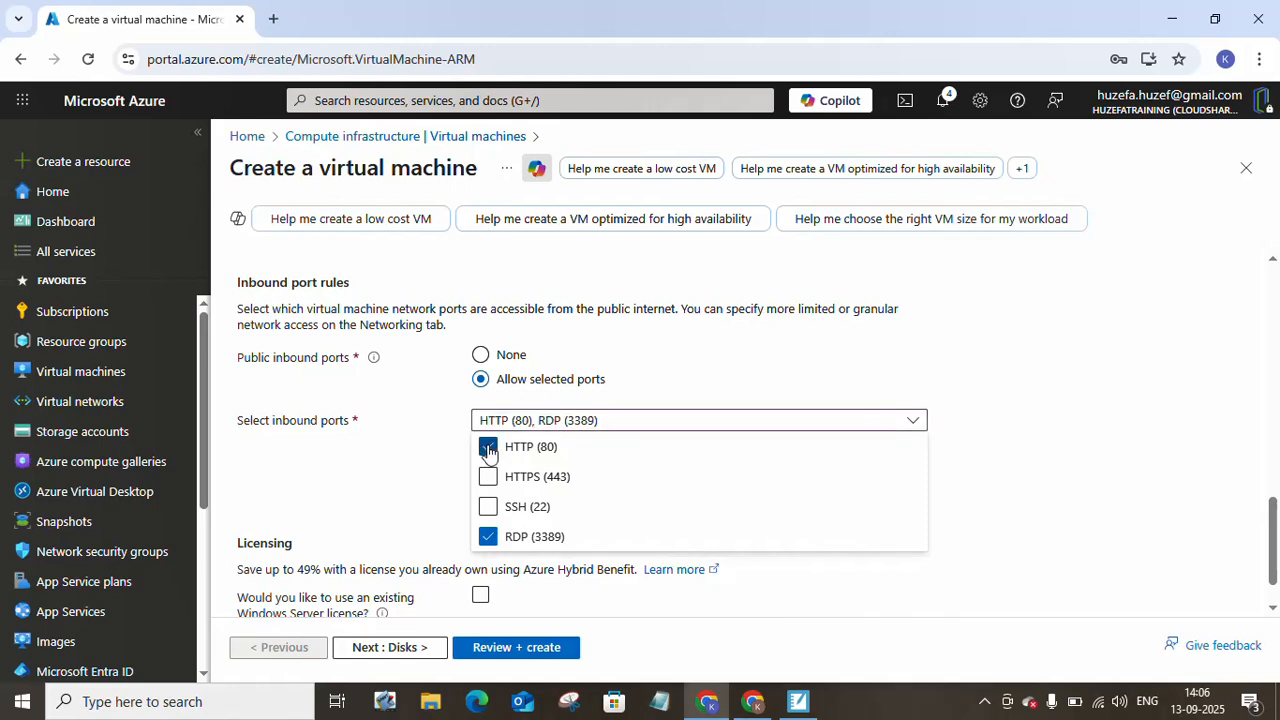
left_click(366, 491)
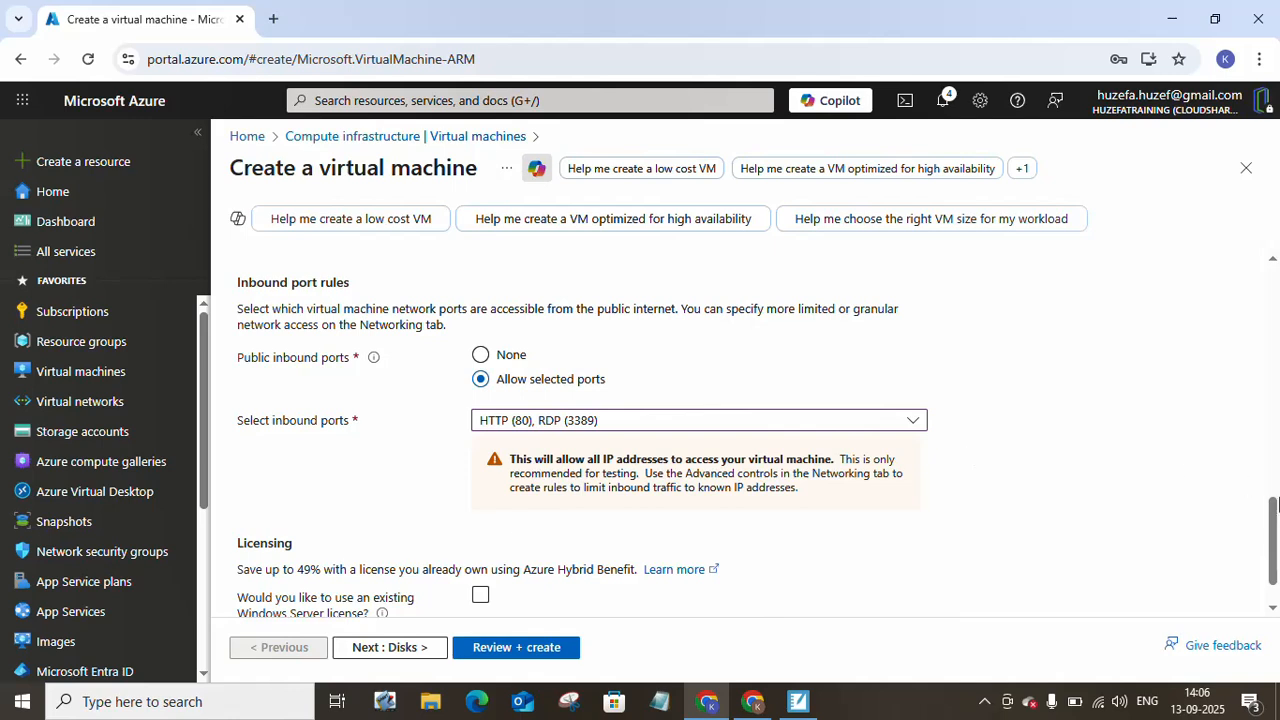
Opt to use an existing Windows Server license, confirm license eligibility, and review and create the virtual machine.
left_click_drag(1277, 503, 1277, 568)
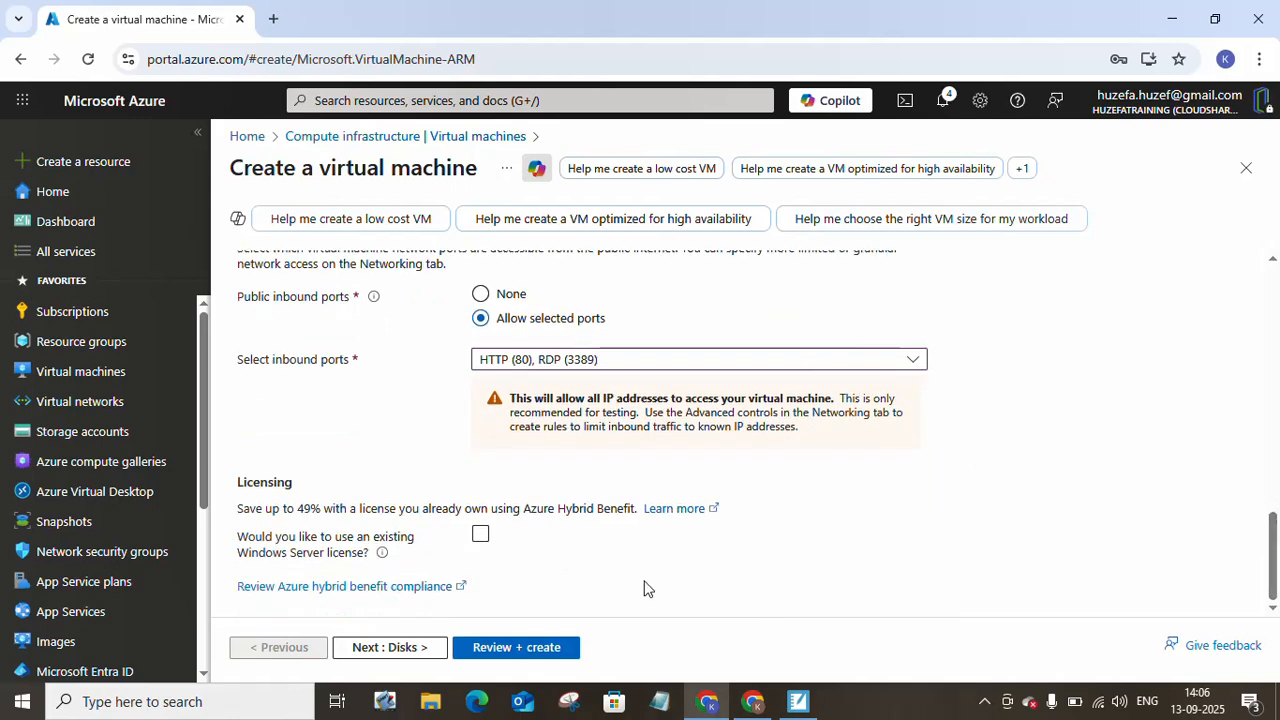
left_click(481, 537)
left_click(246, 592)
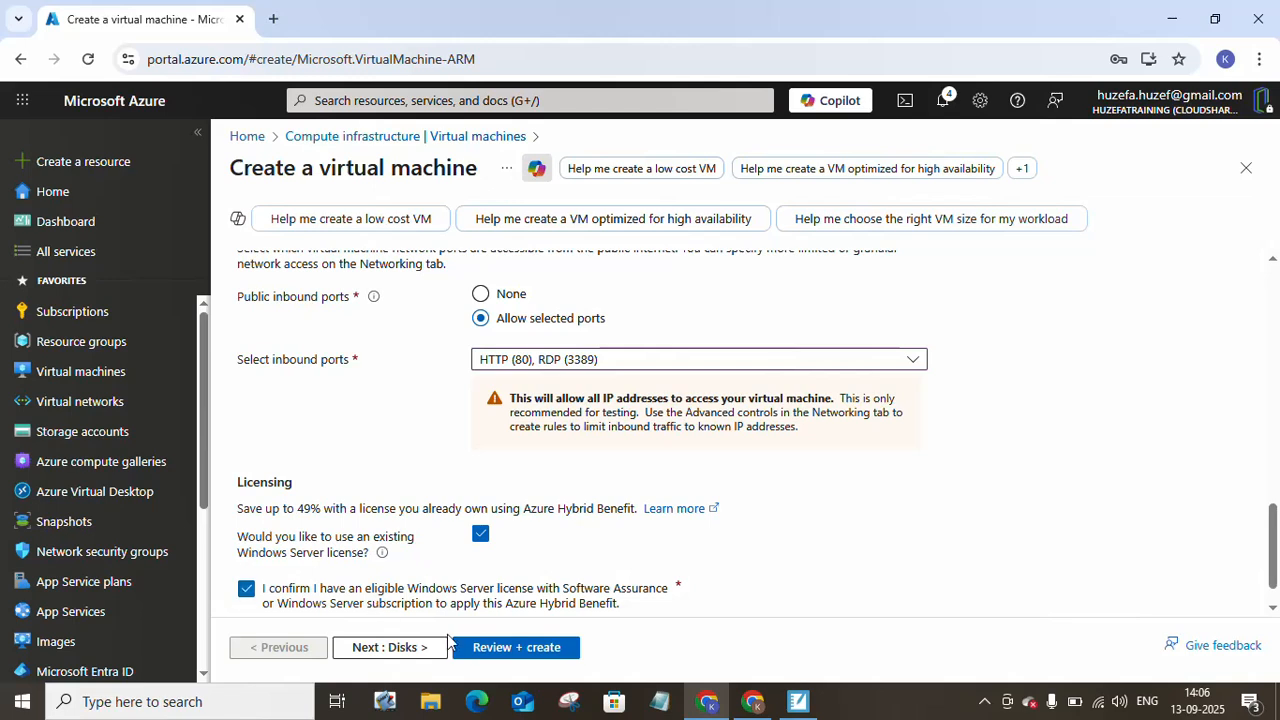
left_click(474, 648)
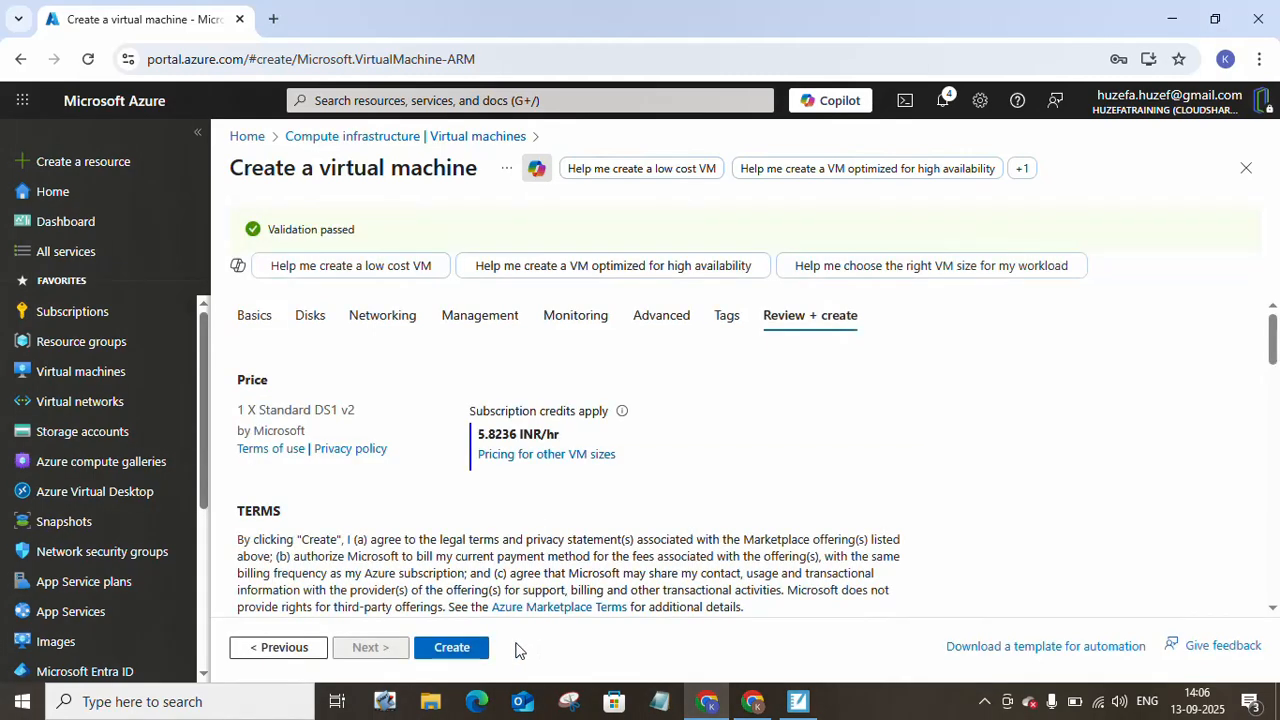
left_click(452, 648)
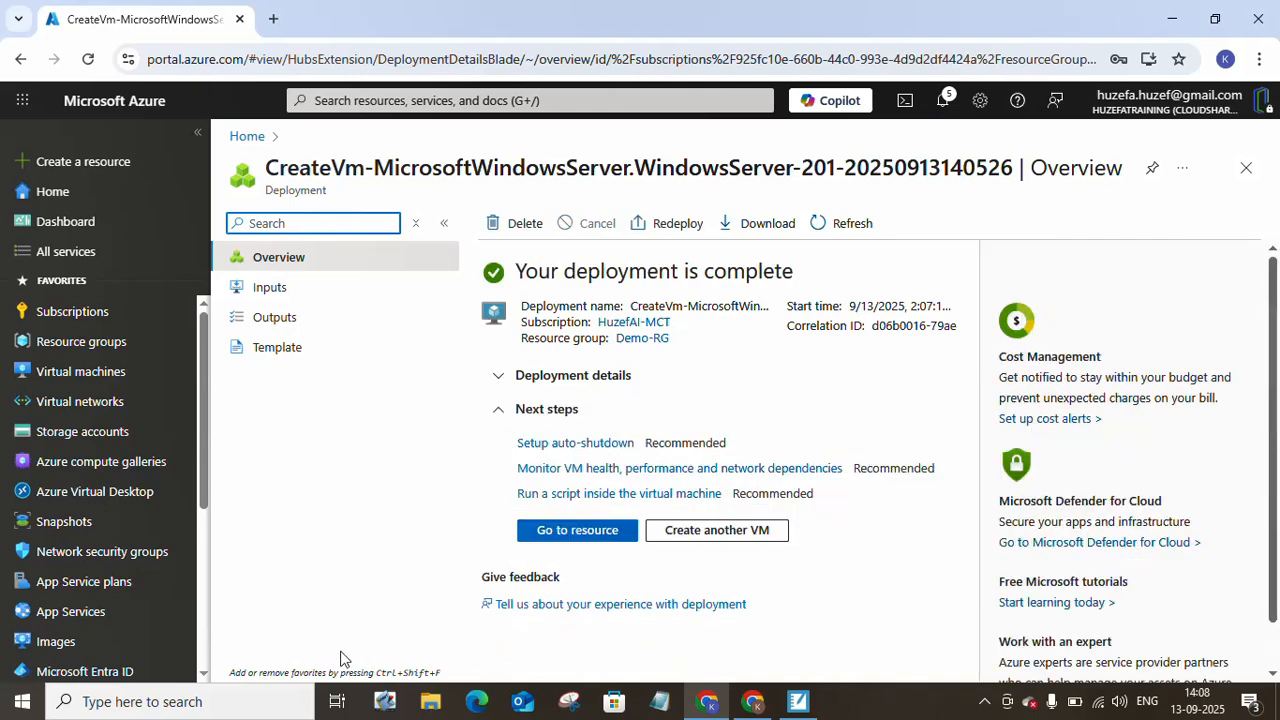
Copy the new virtual machine's public IP address and enter it as the computer in Remote Desktop Connection.
left_click(576, 536)
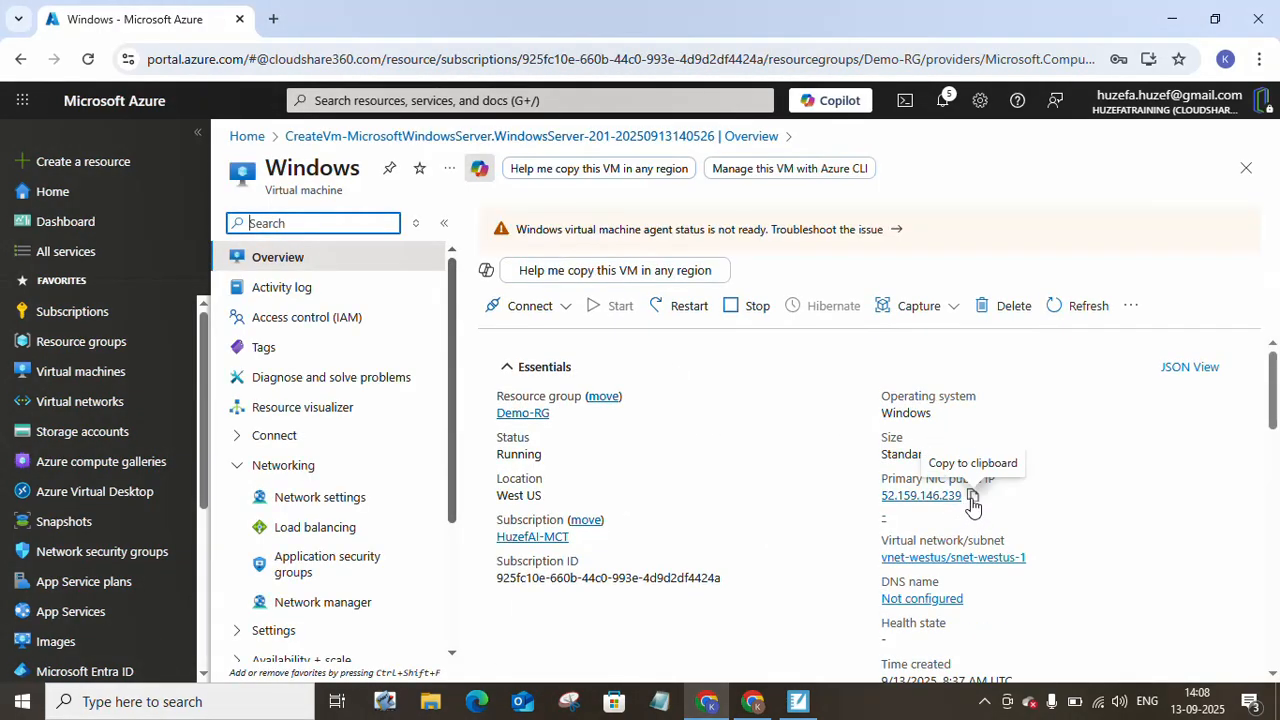
left_click(971, 497)
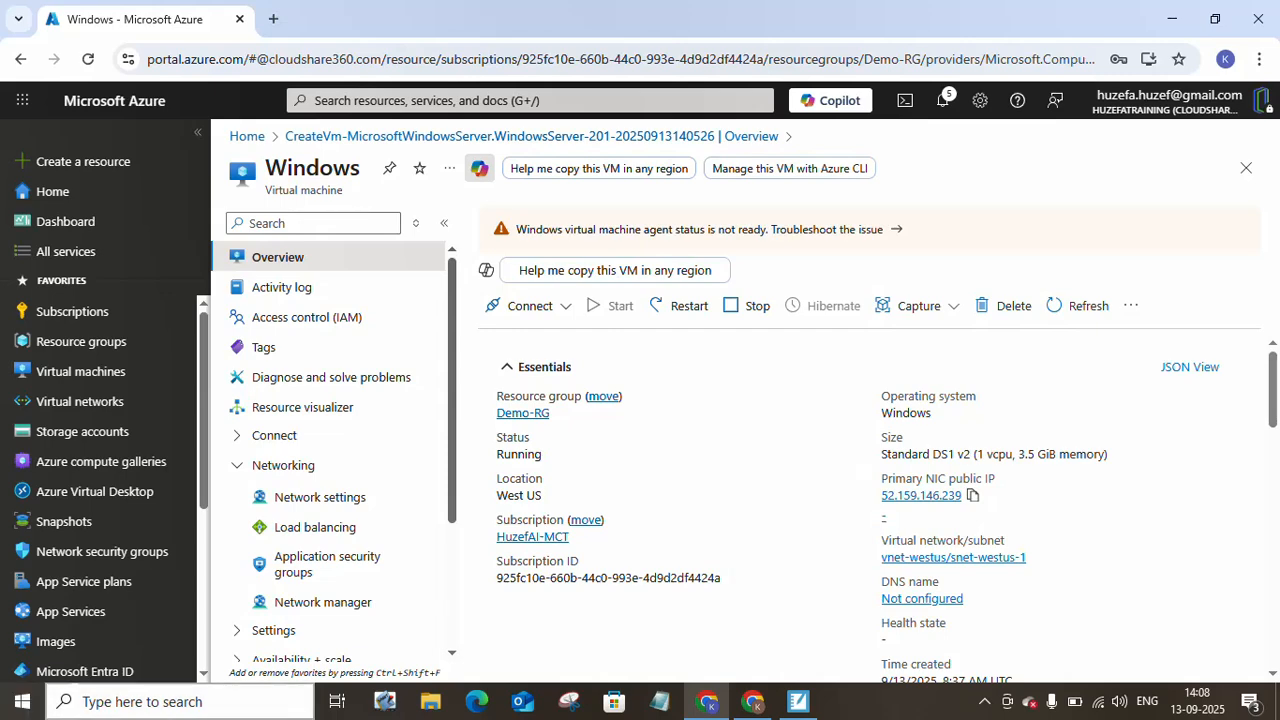
left_click(120, 701)
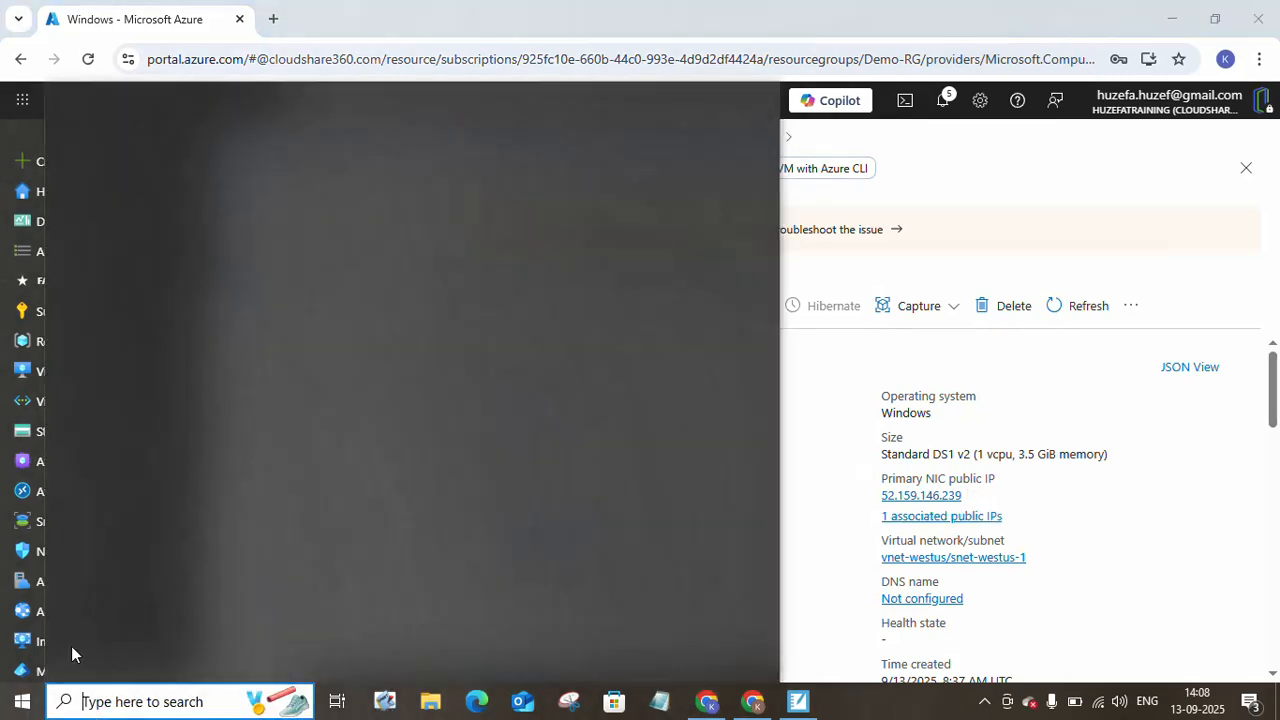
left_click(168, 380)
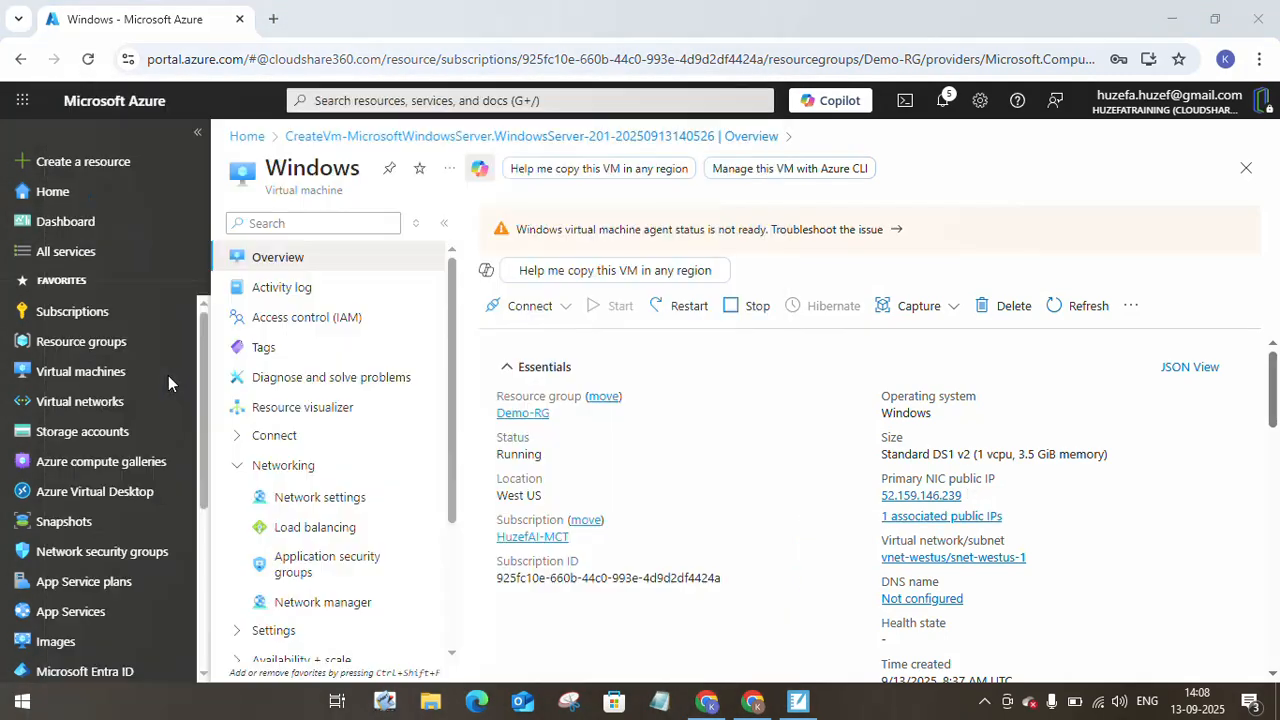
key("ctrl+v")
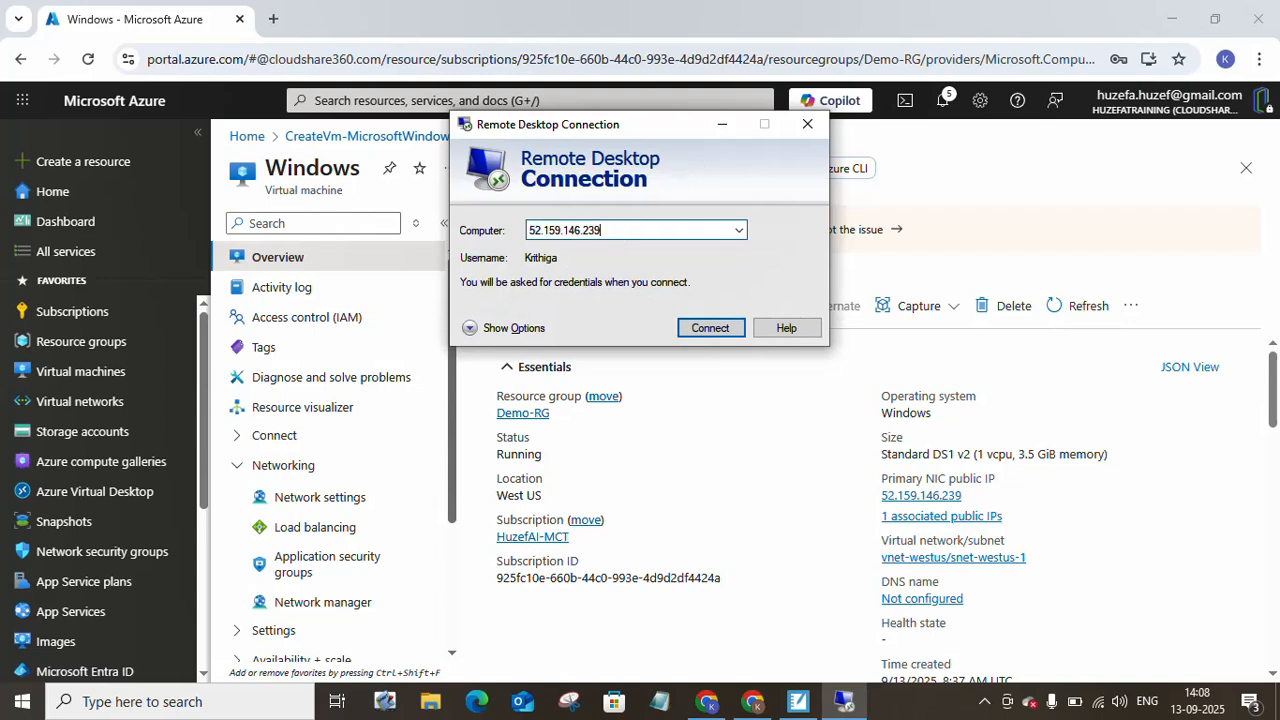
Connect to the virtual machine with the administrator username and password, accepting the untrusted certificate.
left_click(699, 321)
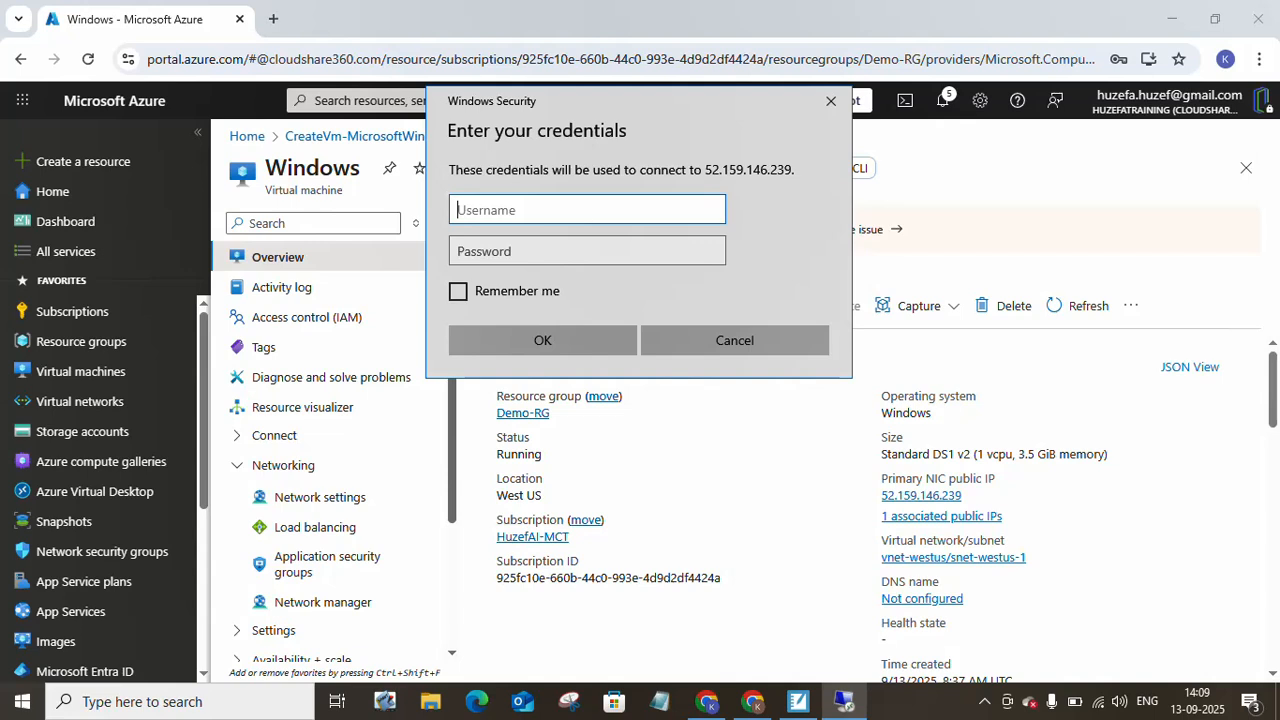
type("Krithiga")
left_click(508, 248)
type("••")
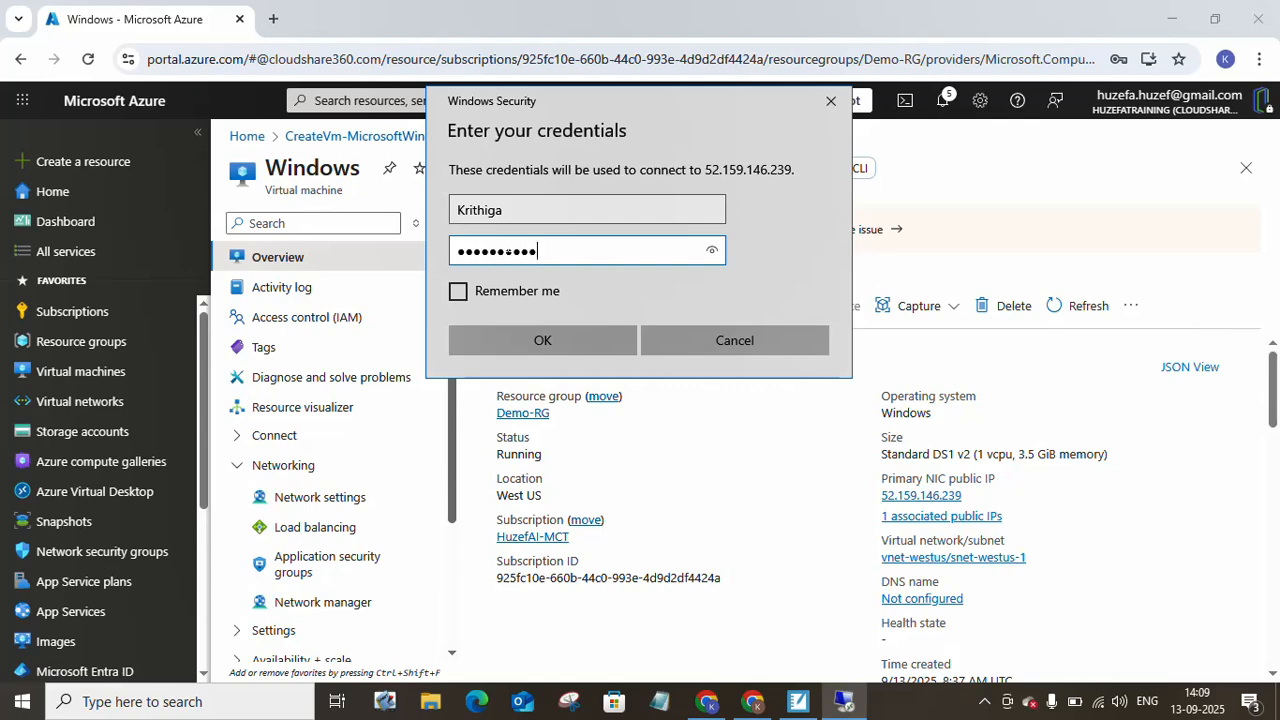
key("Return")
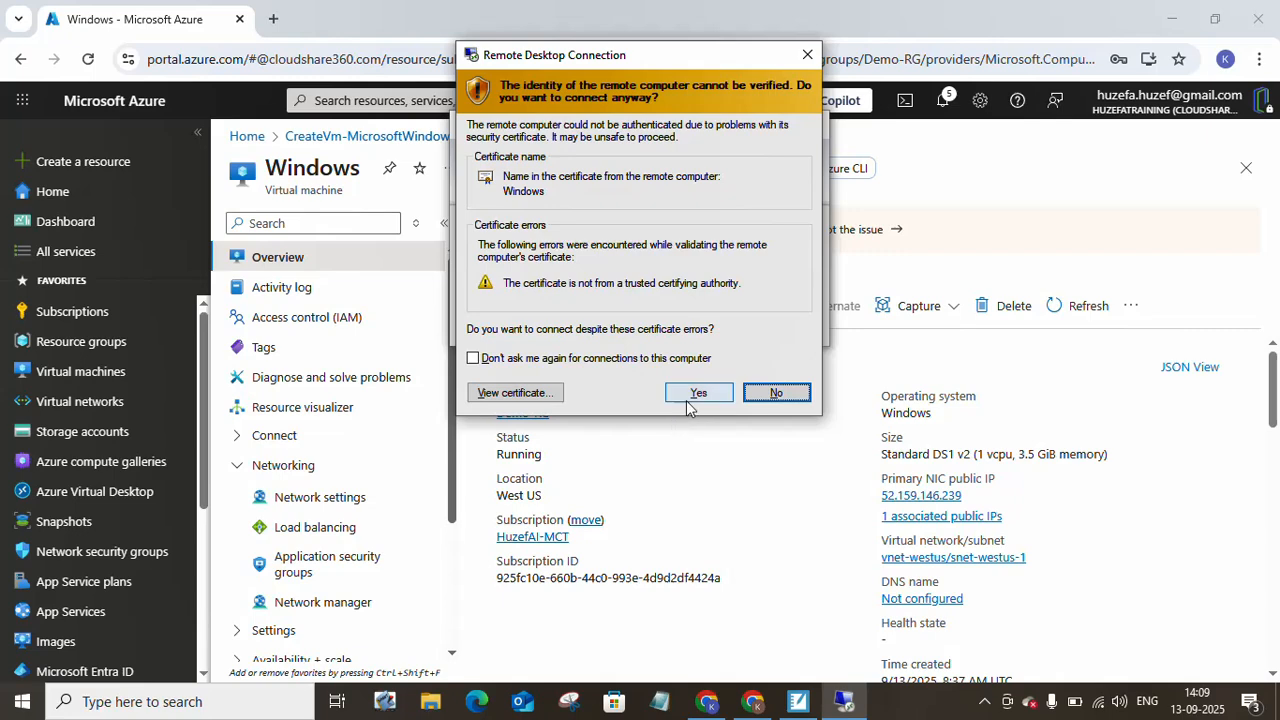
left_click(690, 398)
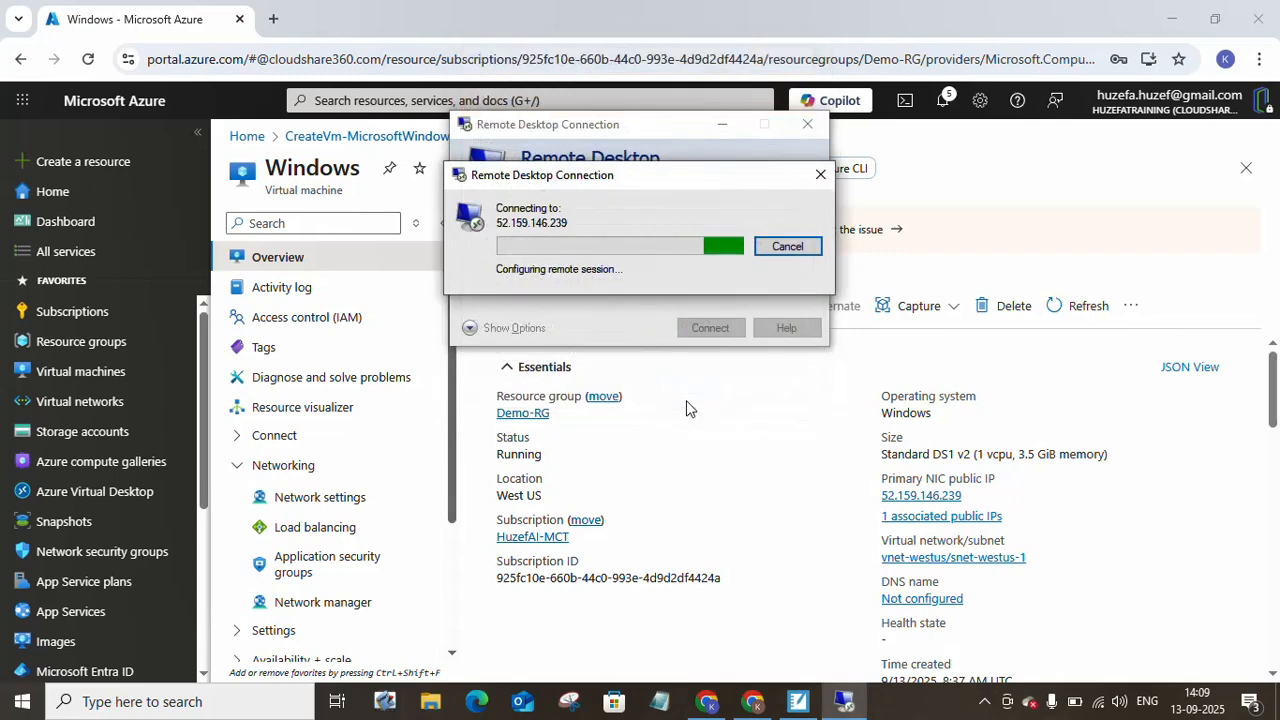
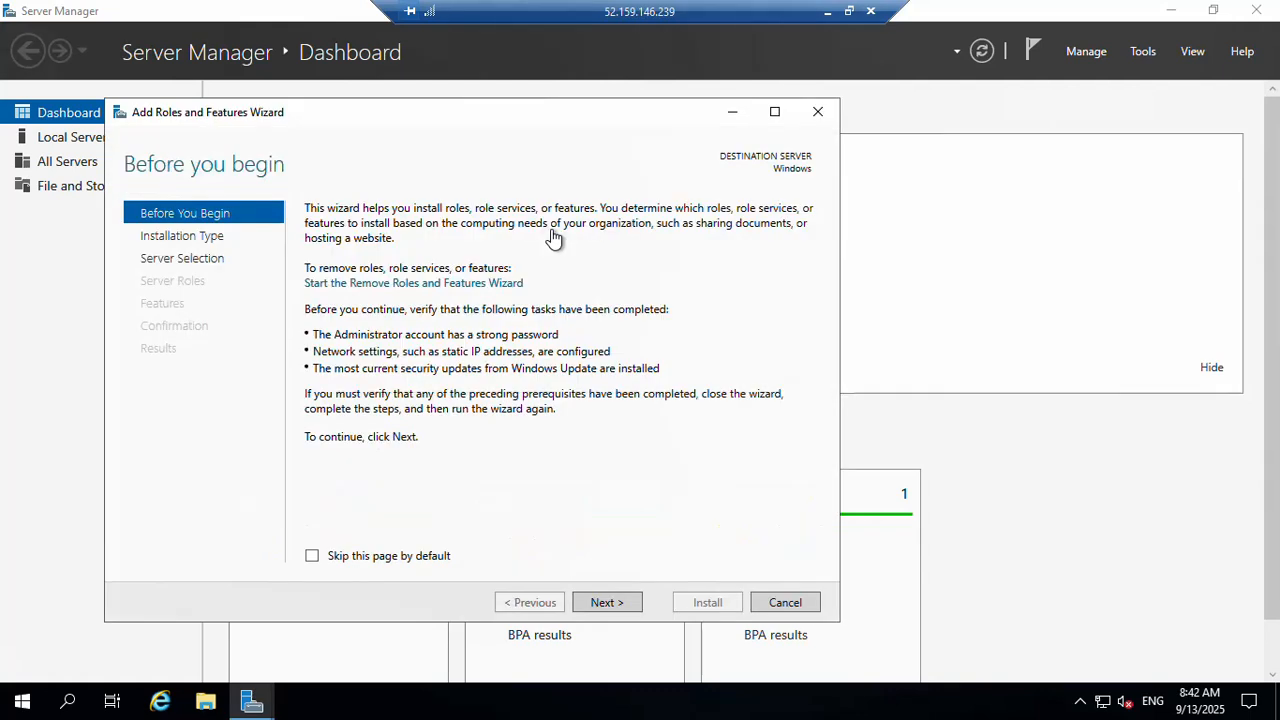
Choose a role-based installation on the current server and select the Web Server (IIS) role with its required management tools.
left_click(615, 604)
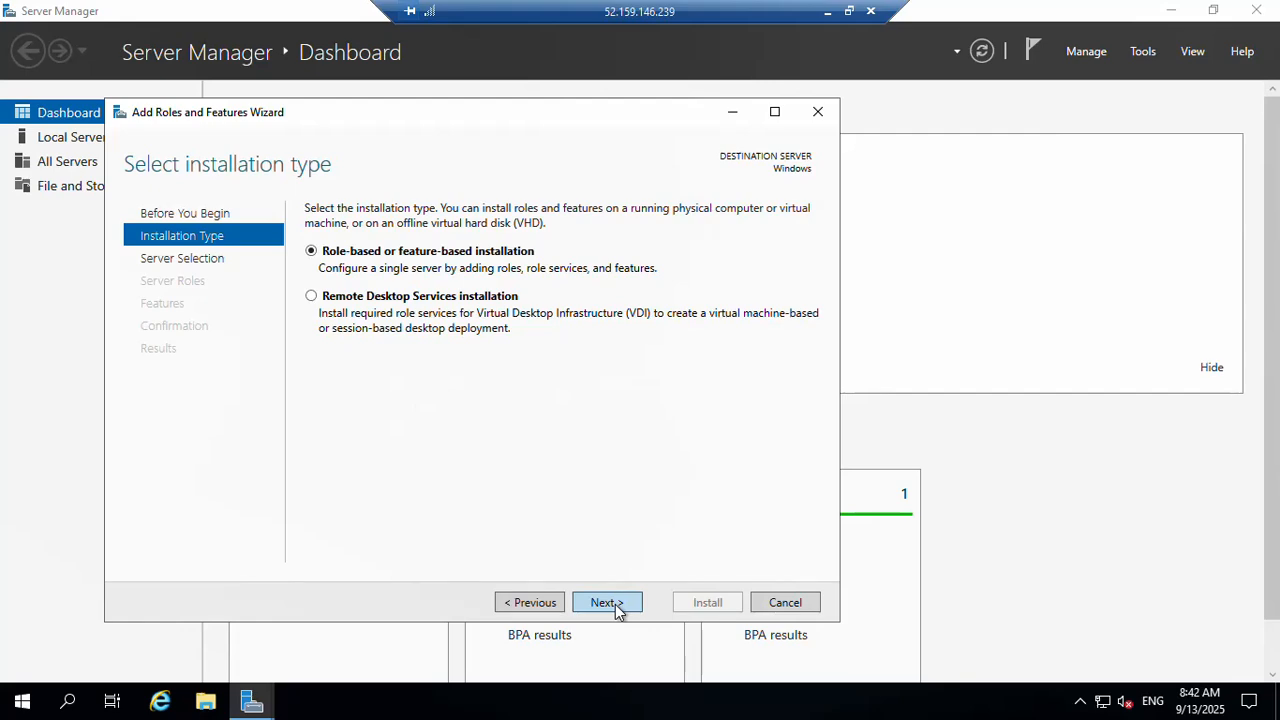
left_click(615, 604)
left_click(615, 604)
left_click(331, 538)
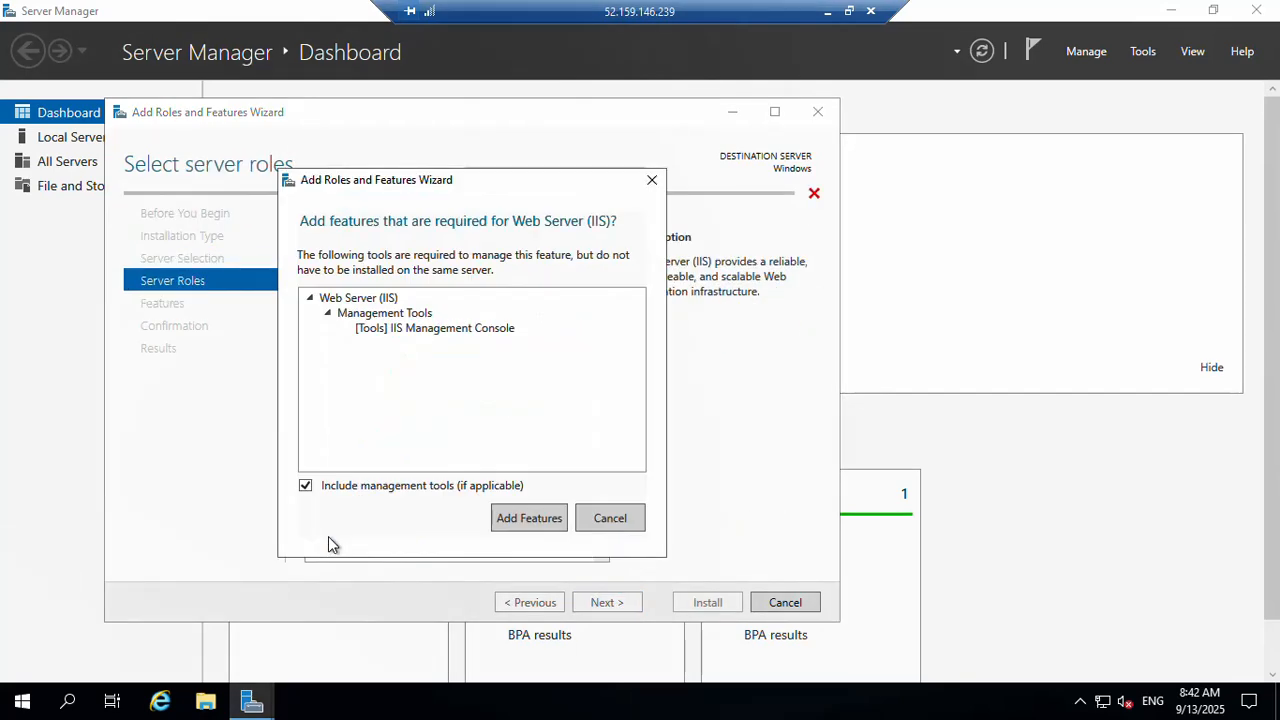
left_click(534, 517)
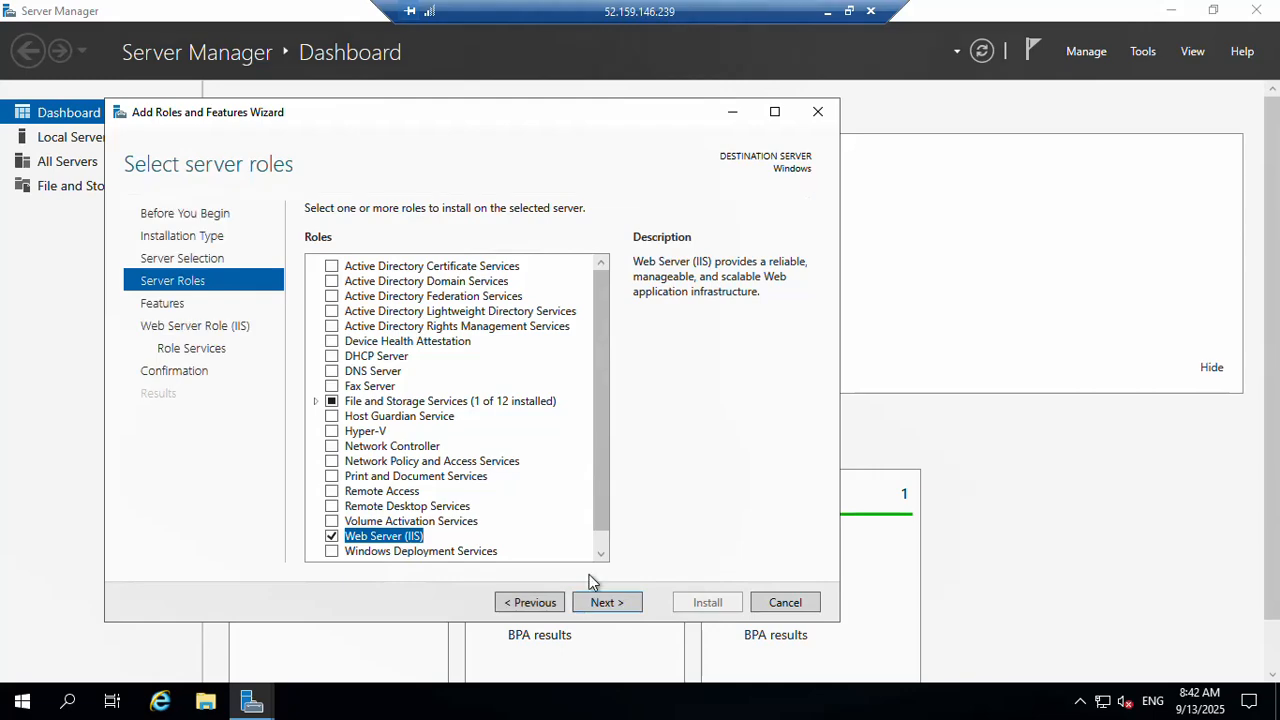
Keep the default features and role services, and install the Web Server (IIS) role.
left_click(603, 602)
left_click(603, 602)
left_click(603, 602)
left_click(603, 602)
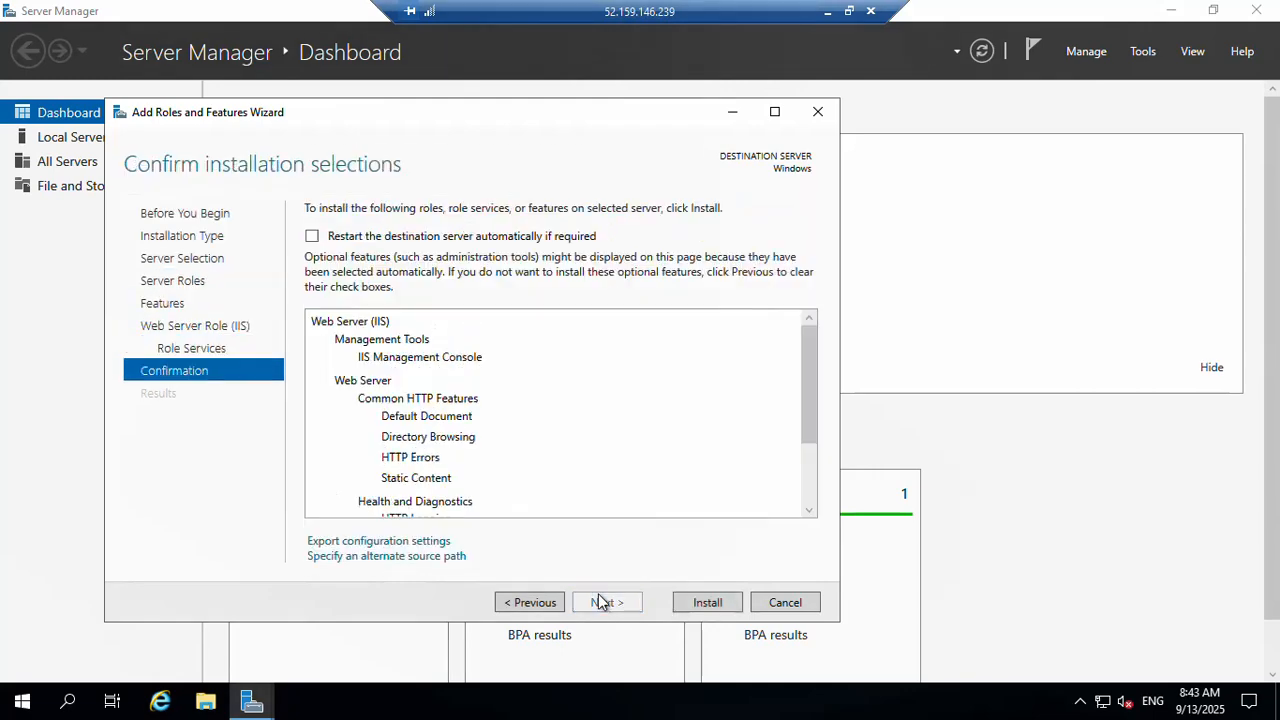
left_click(727, 612)
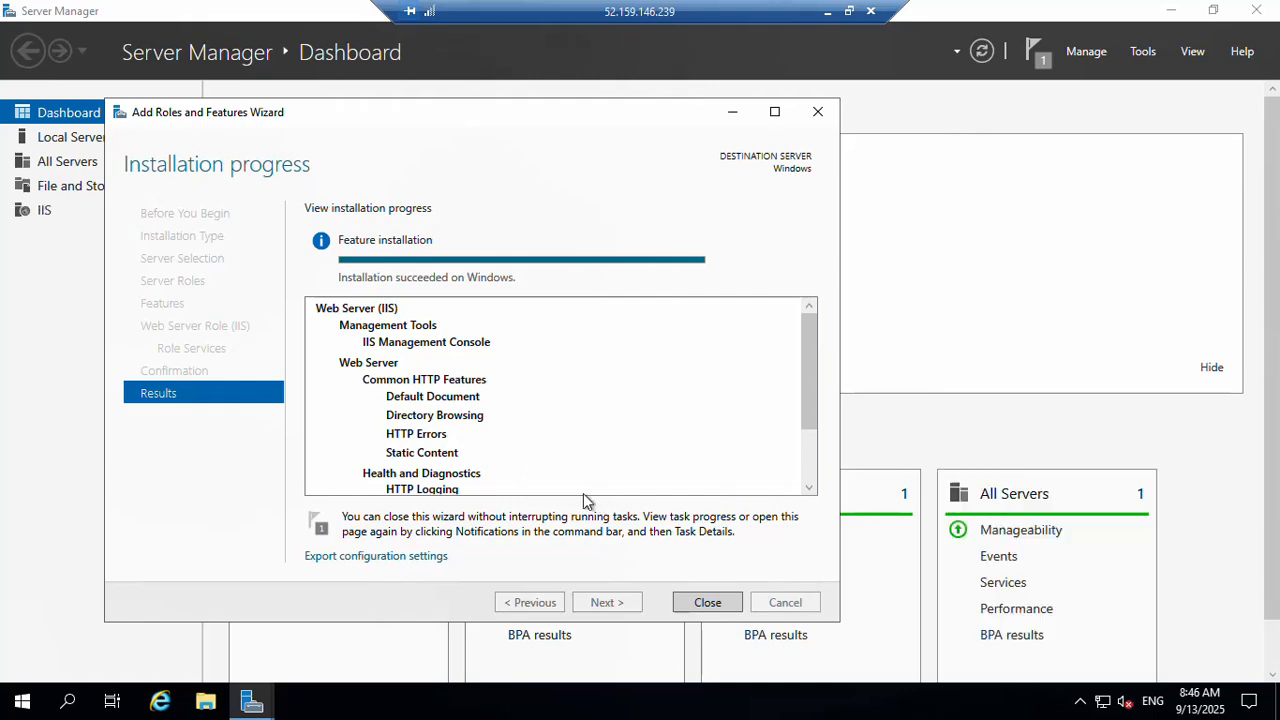
Switch to the local browser and open 52.159.146.239 in a new tab.
left_click(828, 15)
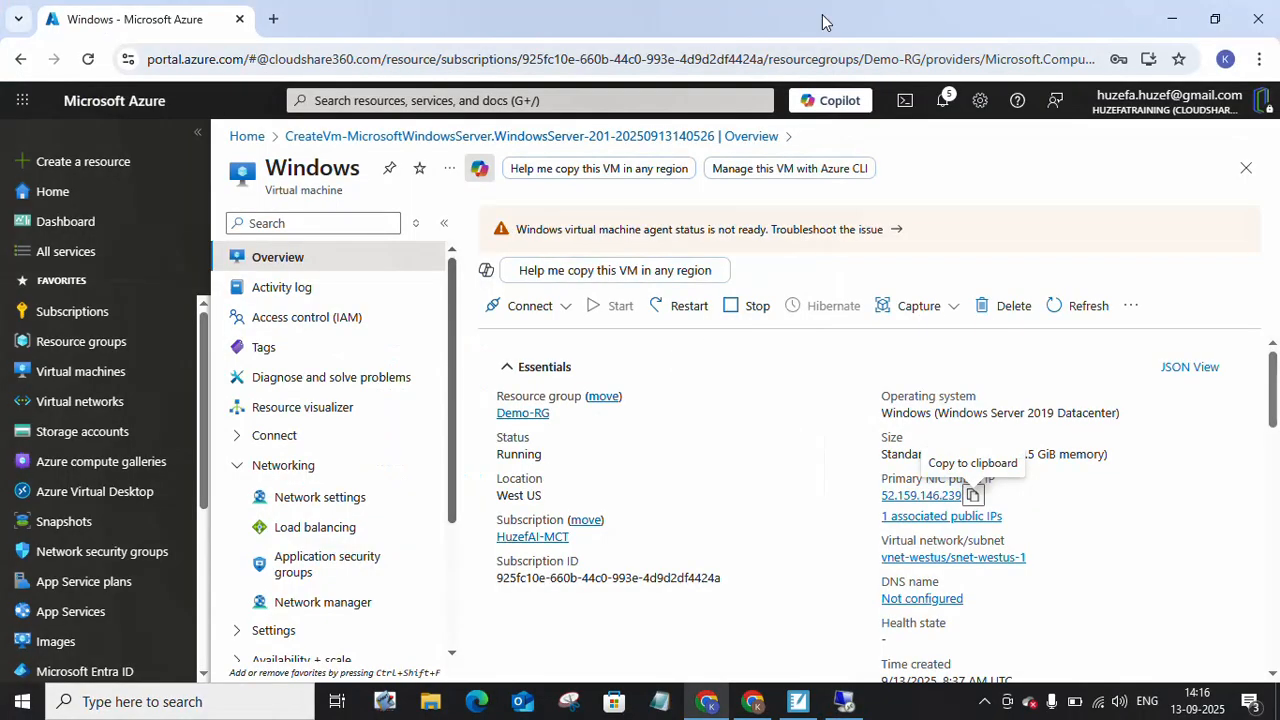
left_click(275, 20)
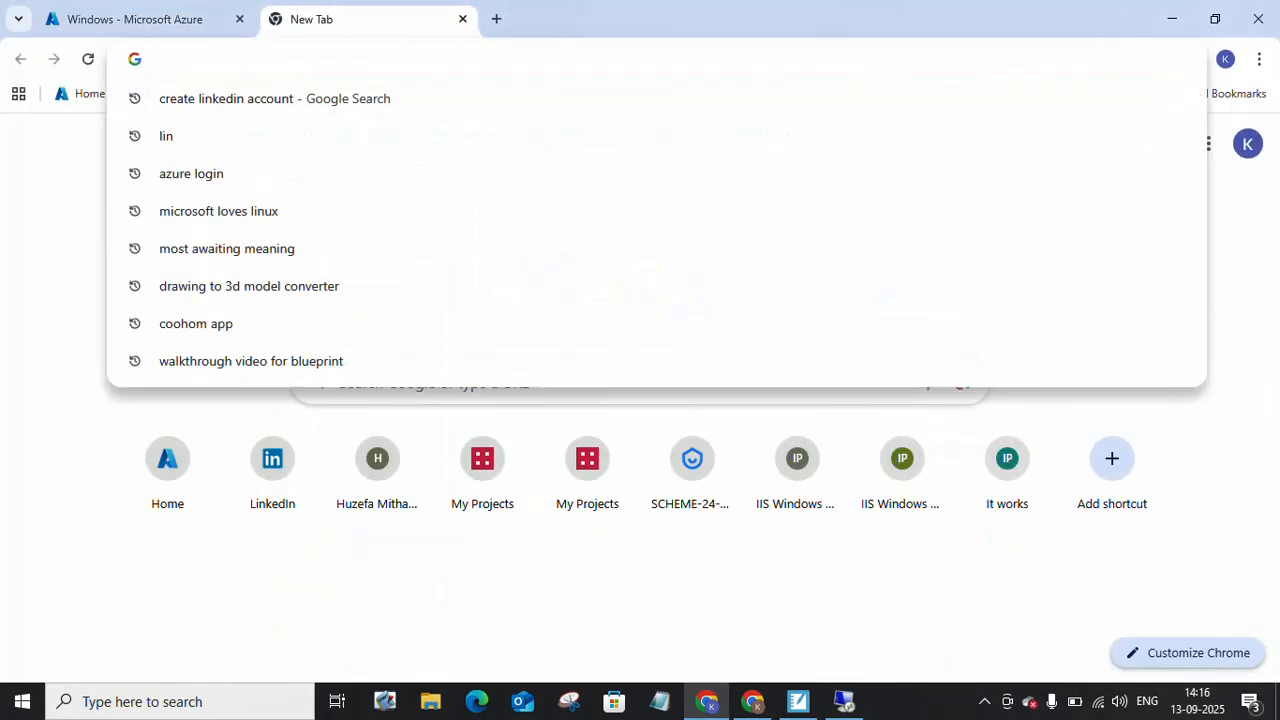
type("52.159.146.239")
key("Return")
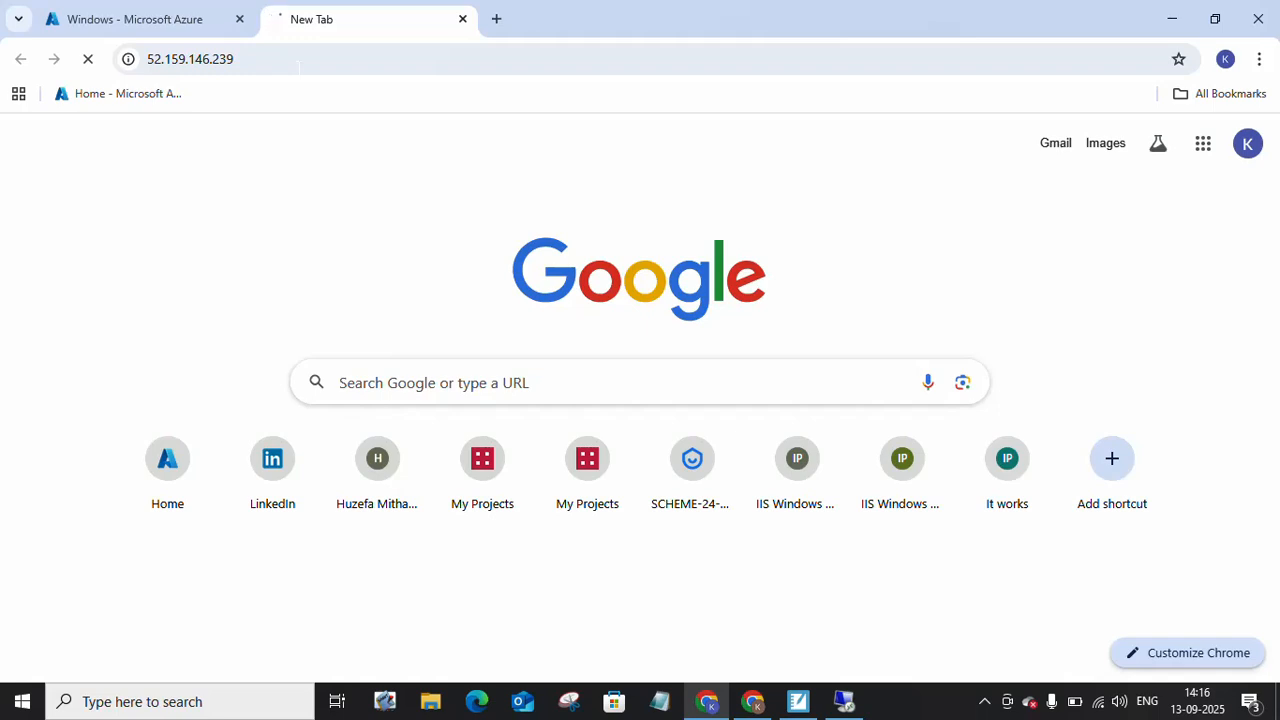
left_click(148, 61)
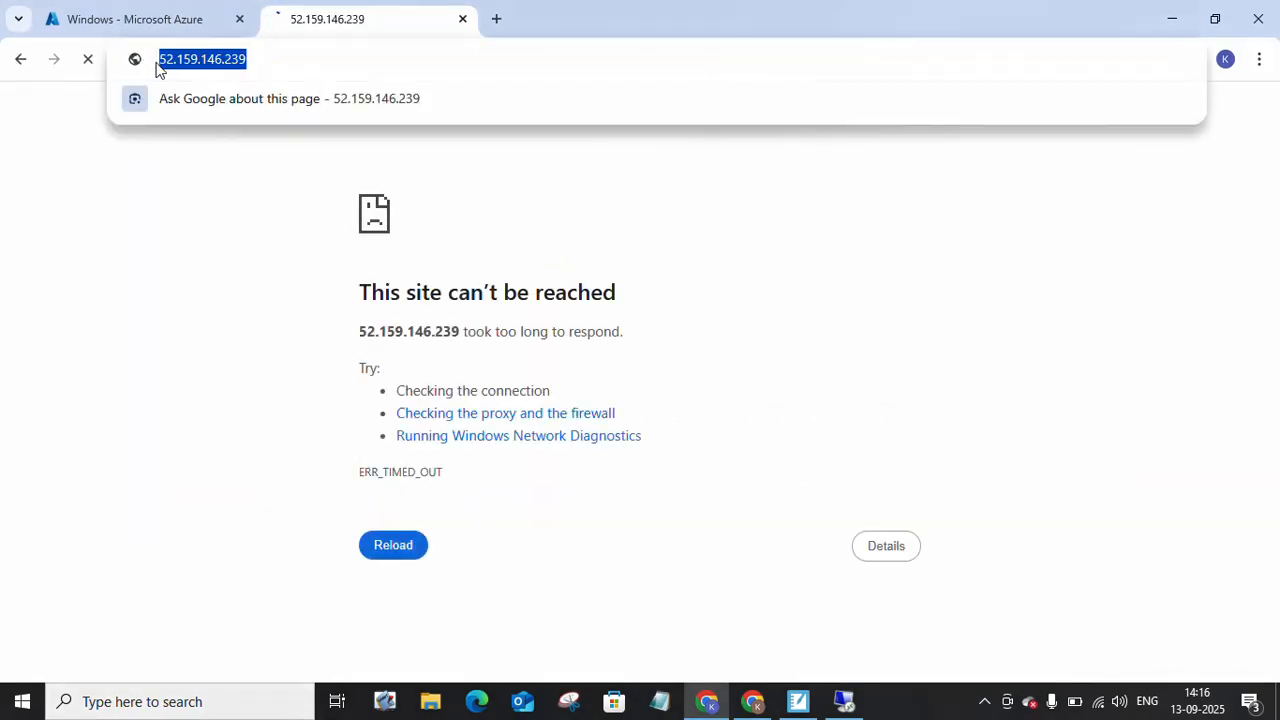
left_click(160, 66)
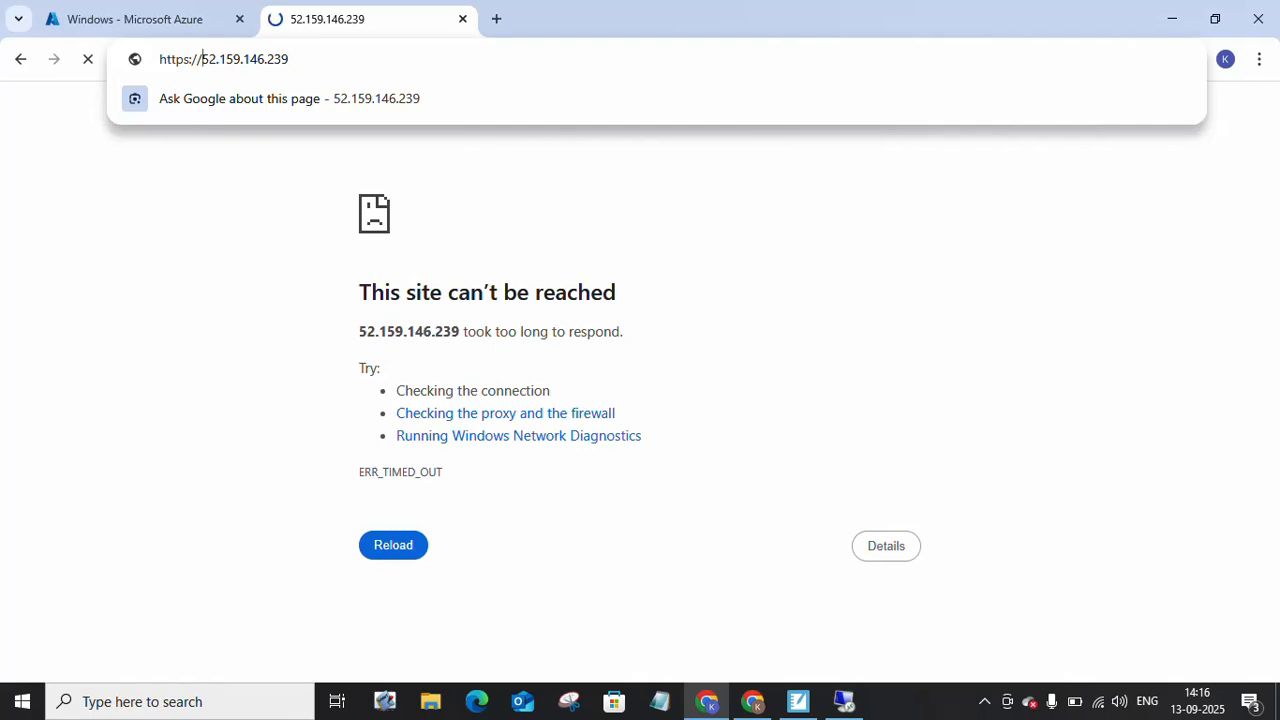
key("BackSpace")
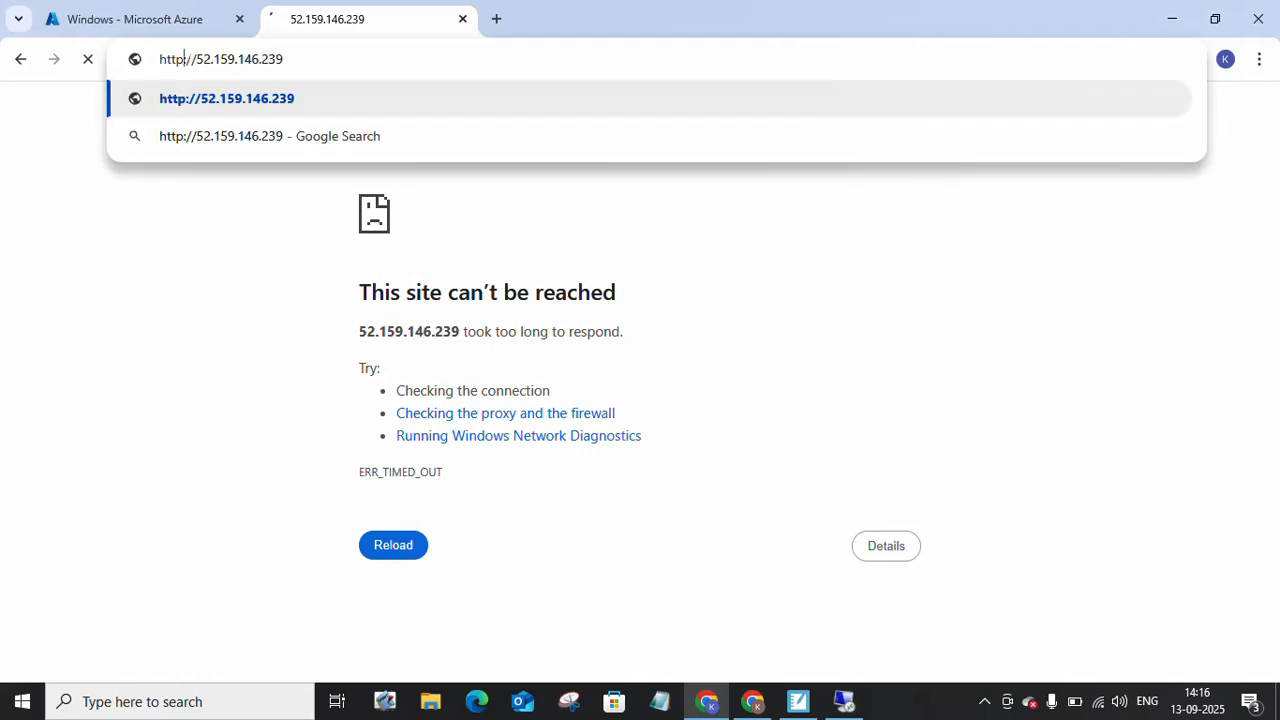
key("Return")
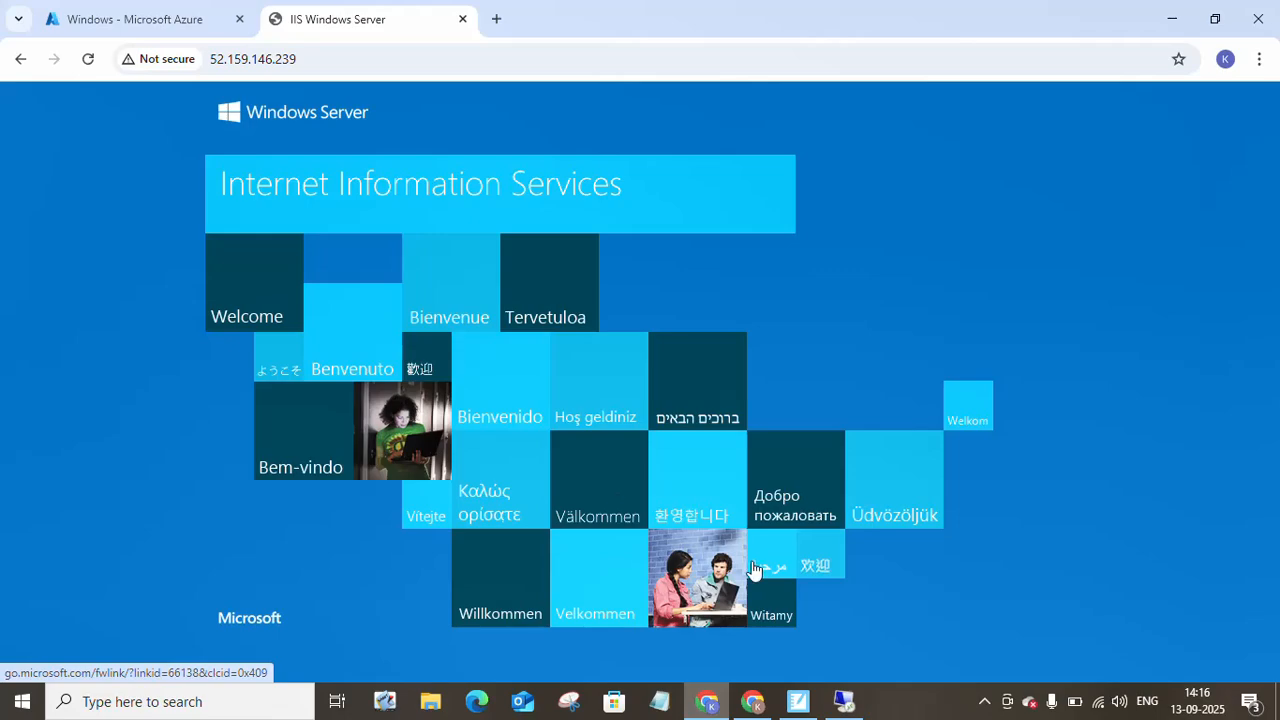
Return to the remote session, browse to C:\inetpub\wwwroot in File Explorer, and open the iisstart PNG file in Paint.
left_click(843, 702)
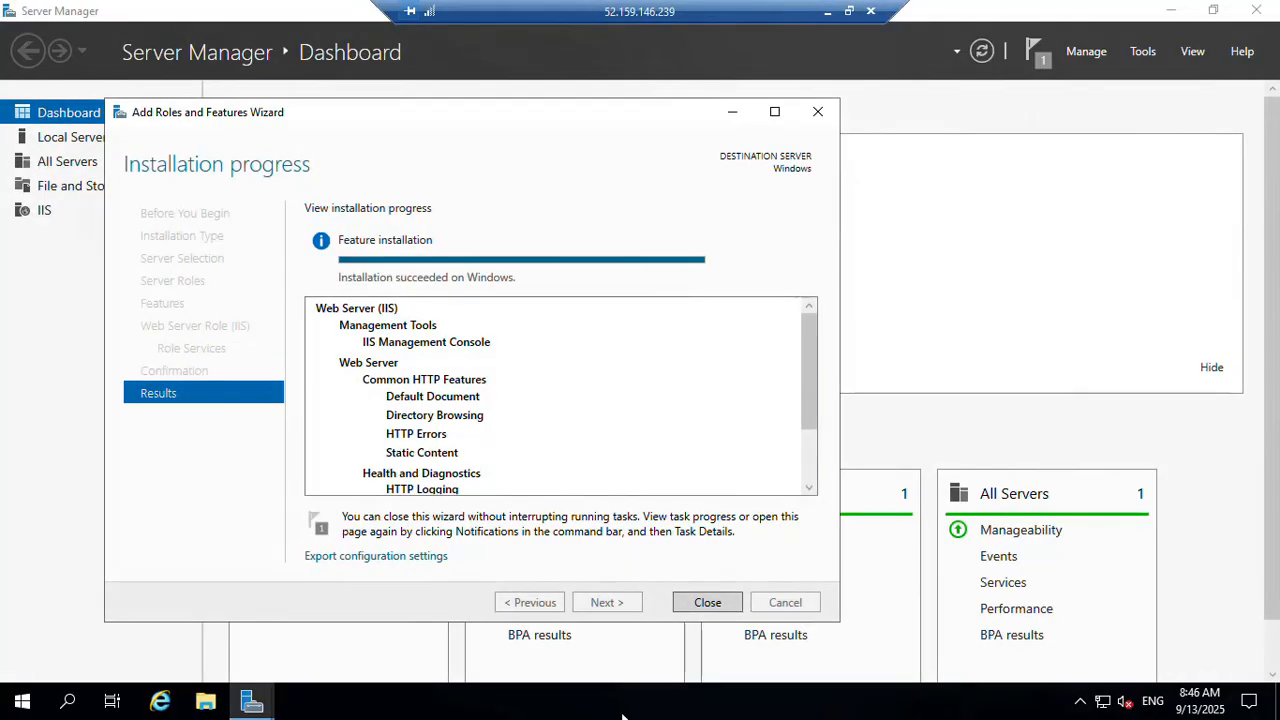
left_click(734, 113)
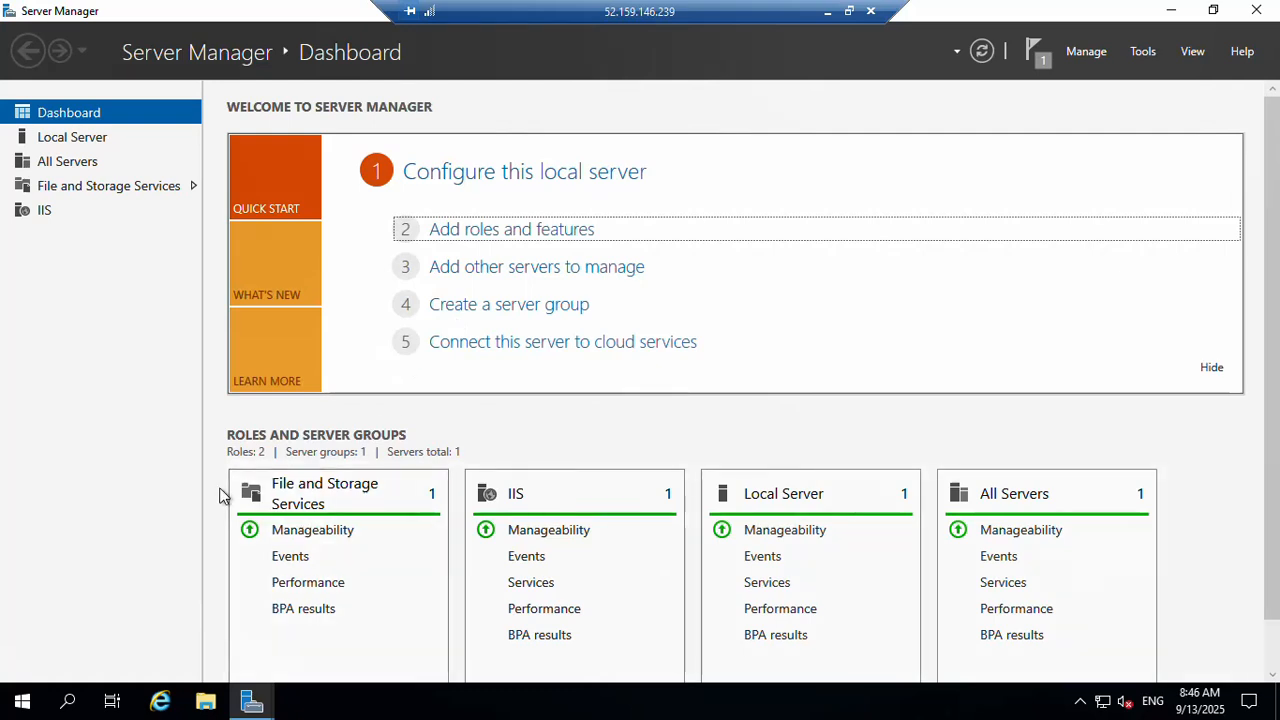
left_click(205, 702)
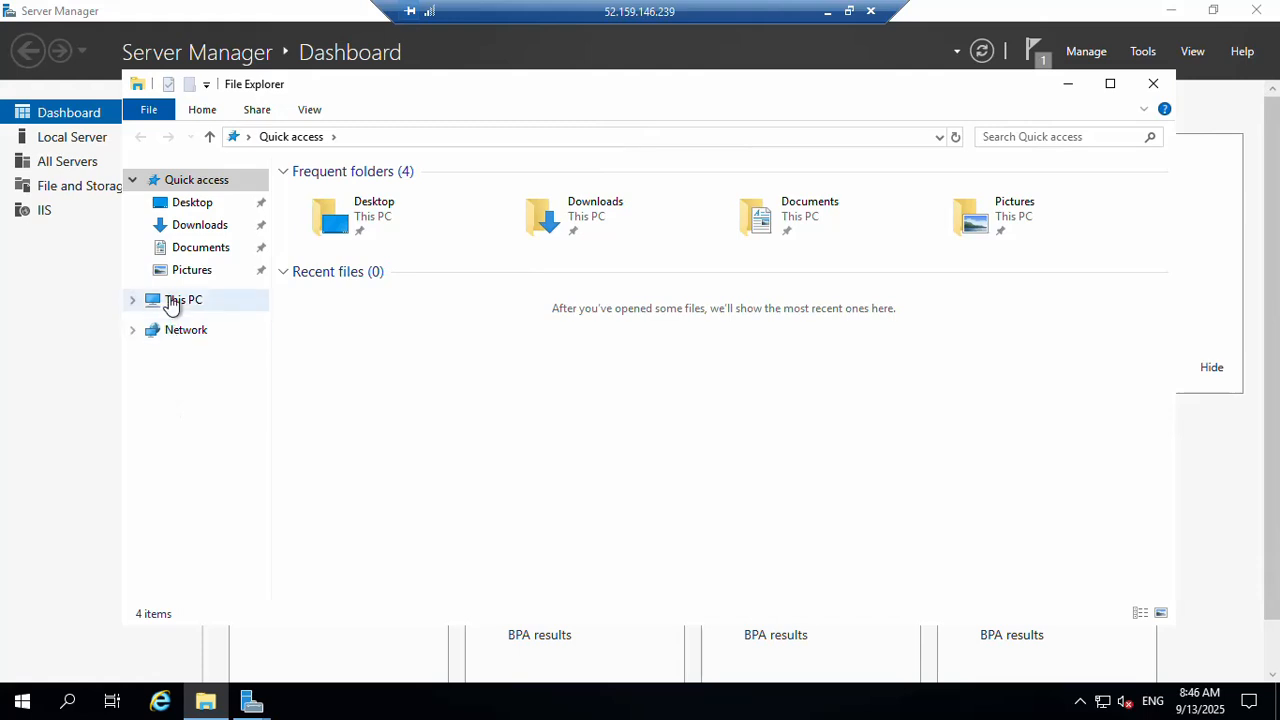
left_click(172, 305)
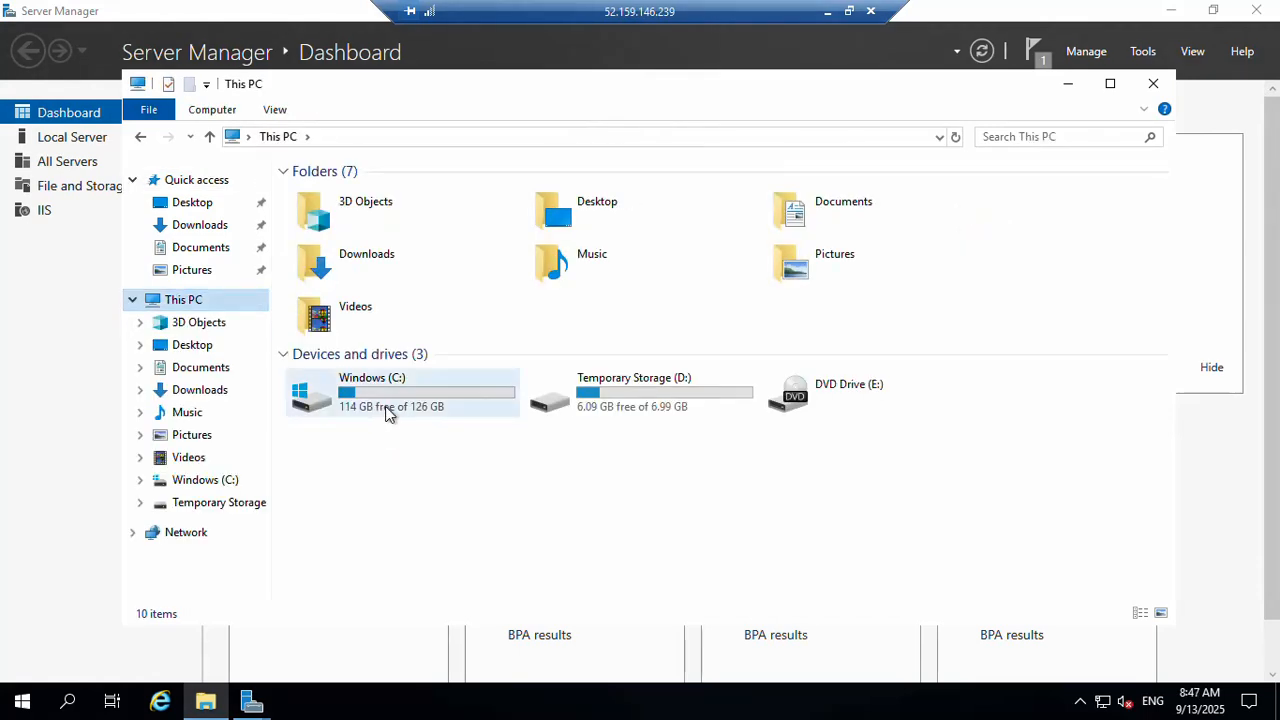
double_click(385, 406)
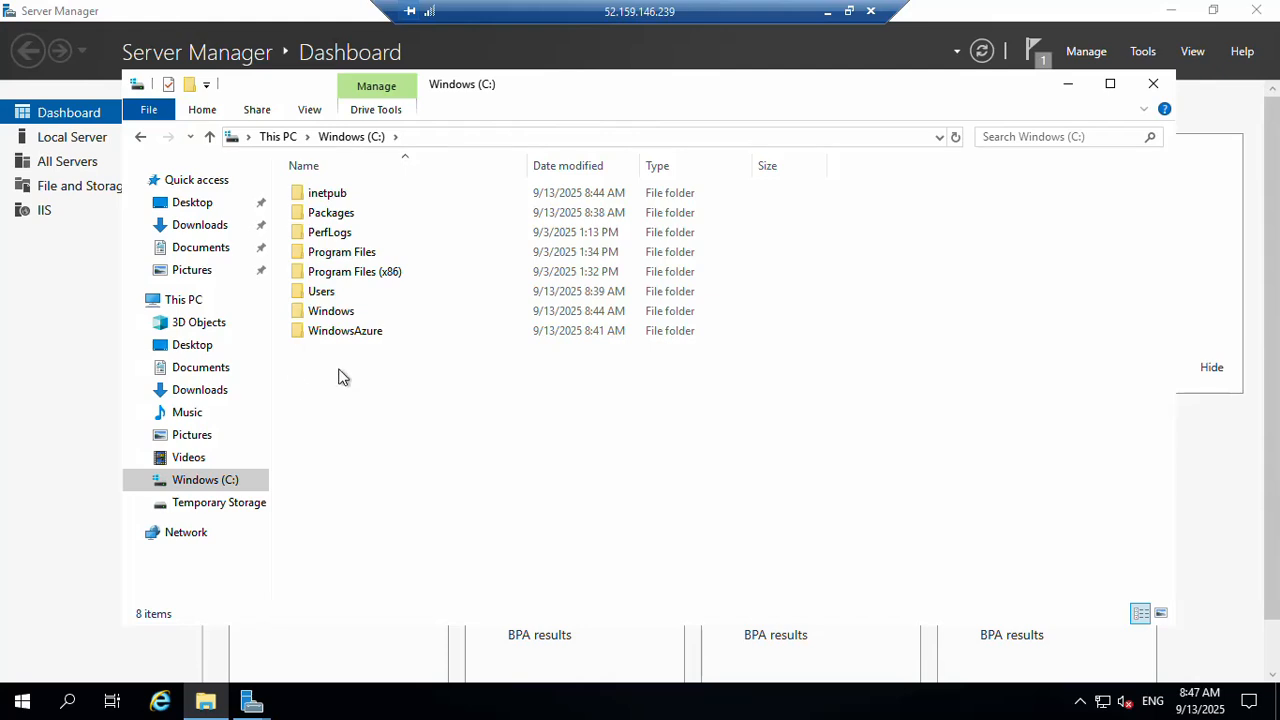
left_click(330, 193)
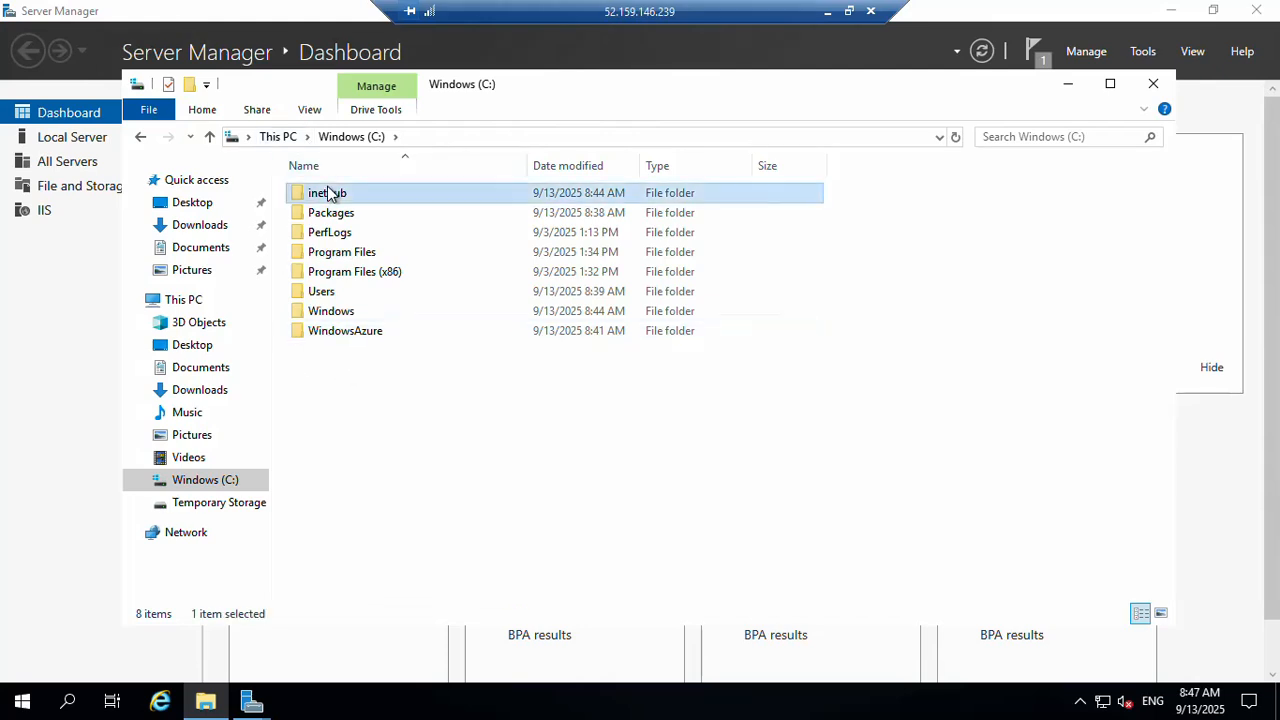
double_click(330, 193)
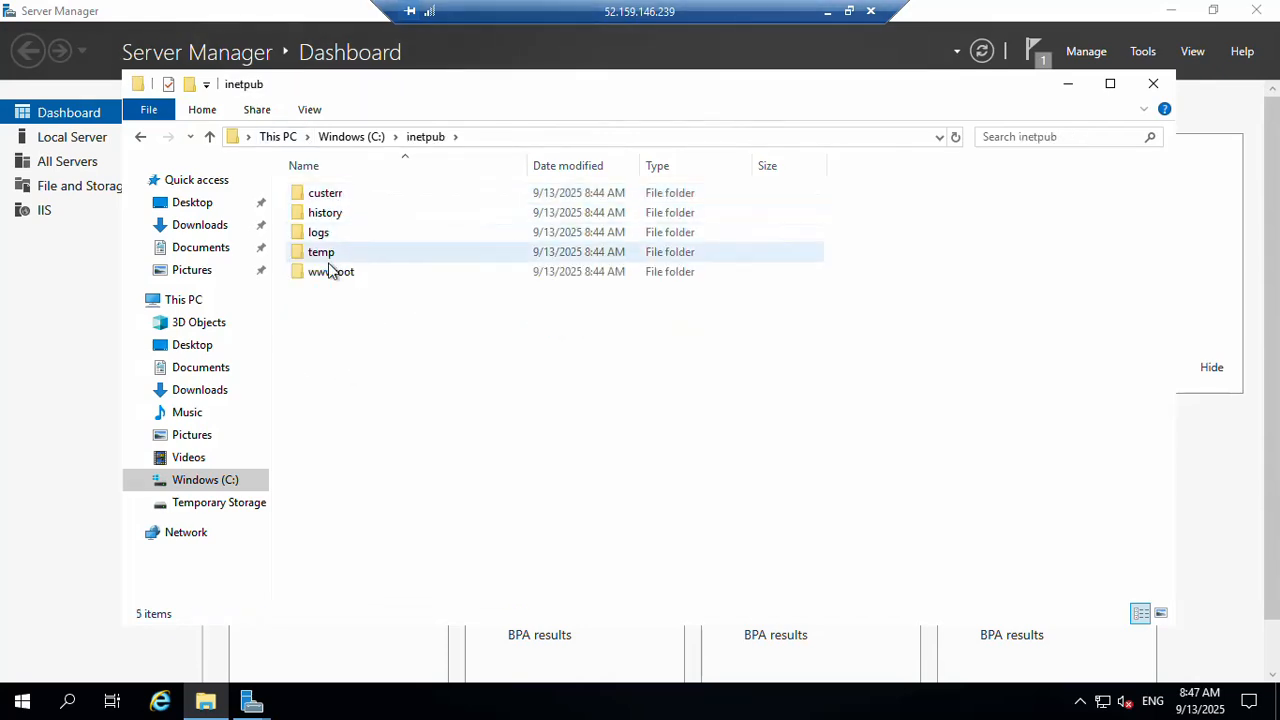
double_click(330, 272)
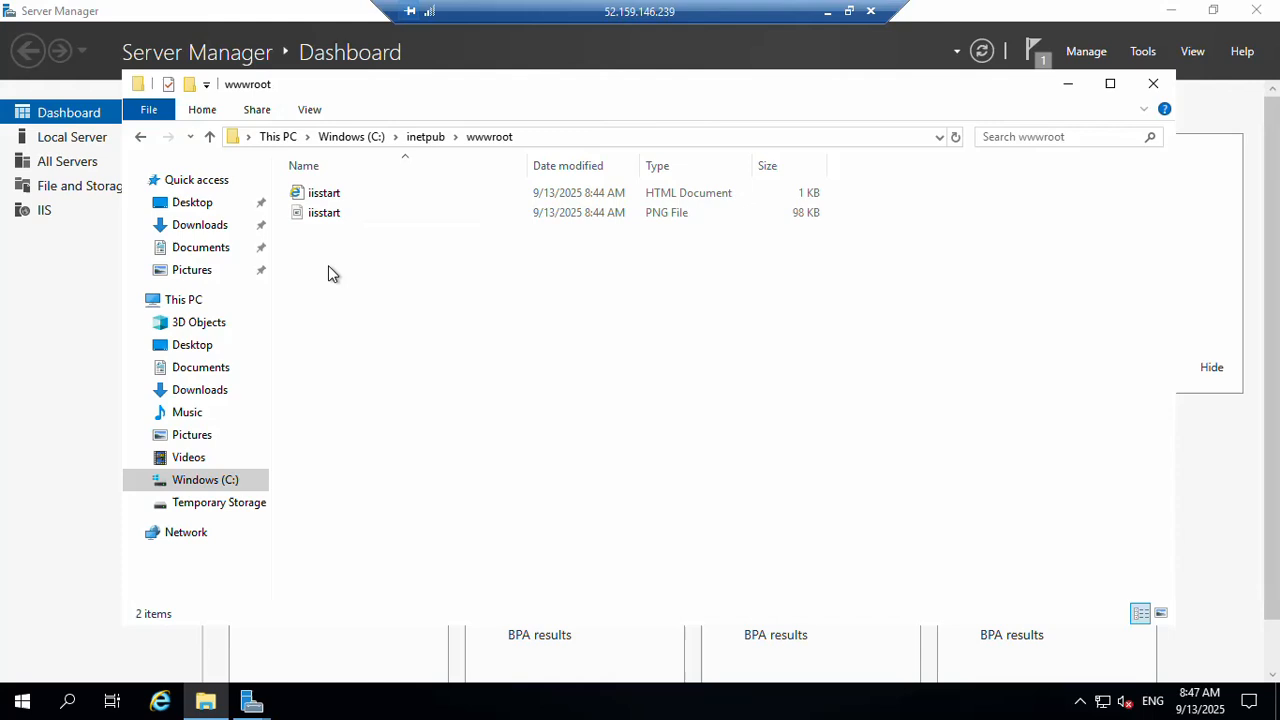
left_click(326, 214)
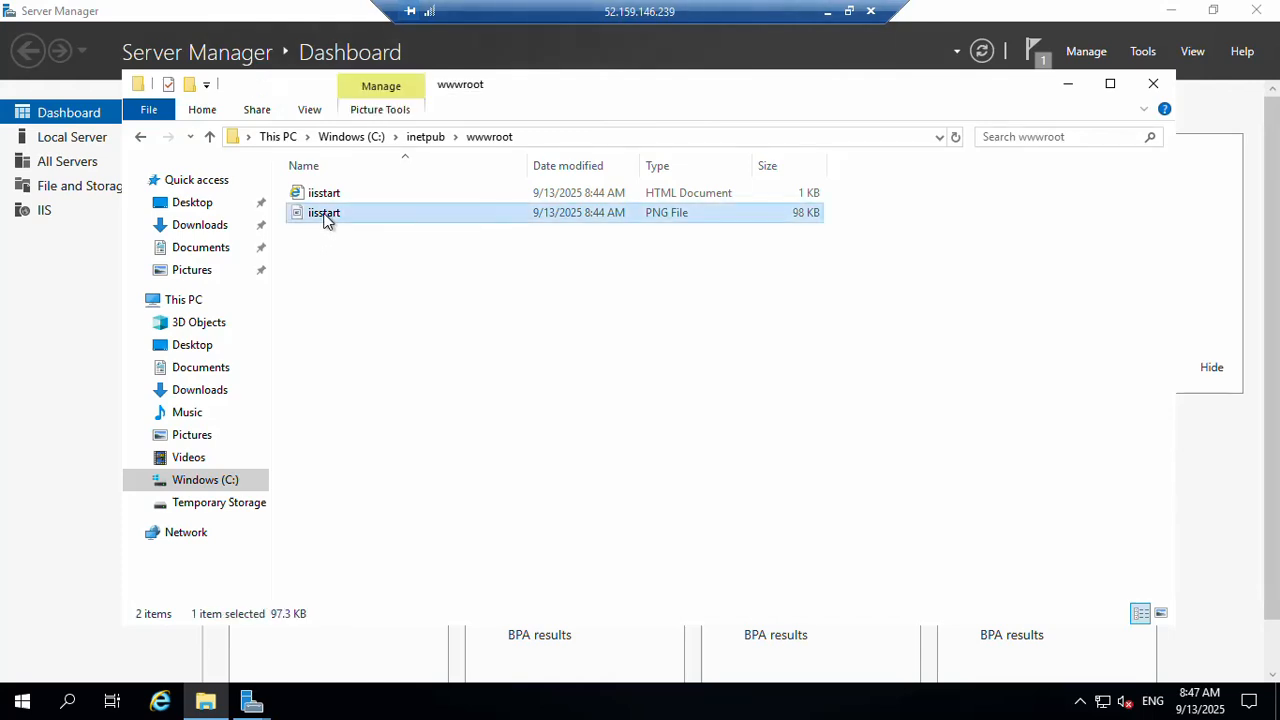
double_click(326, 216)
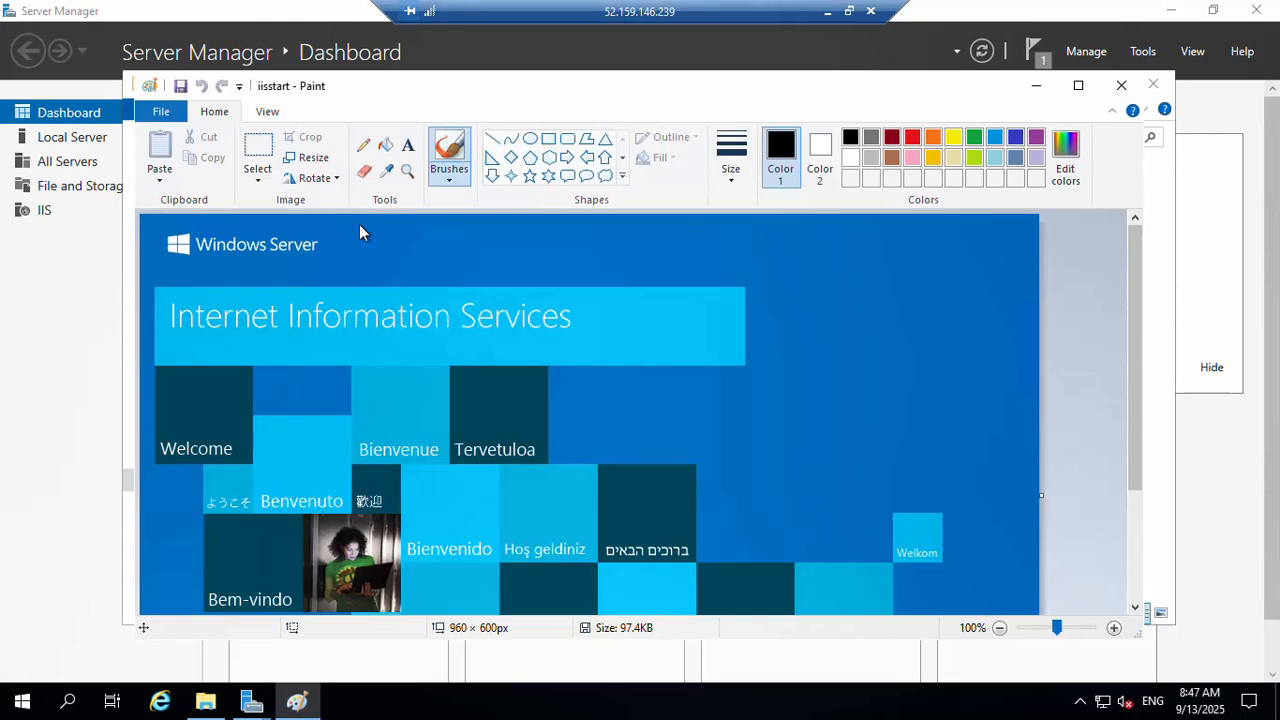
Fill the Bienvenue, Welkom and Καλώς ορίσατε tiles of the image with yellow.
left_click(953, 138)
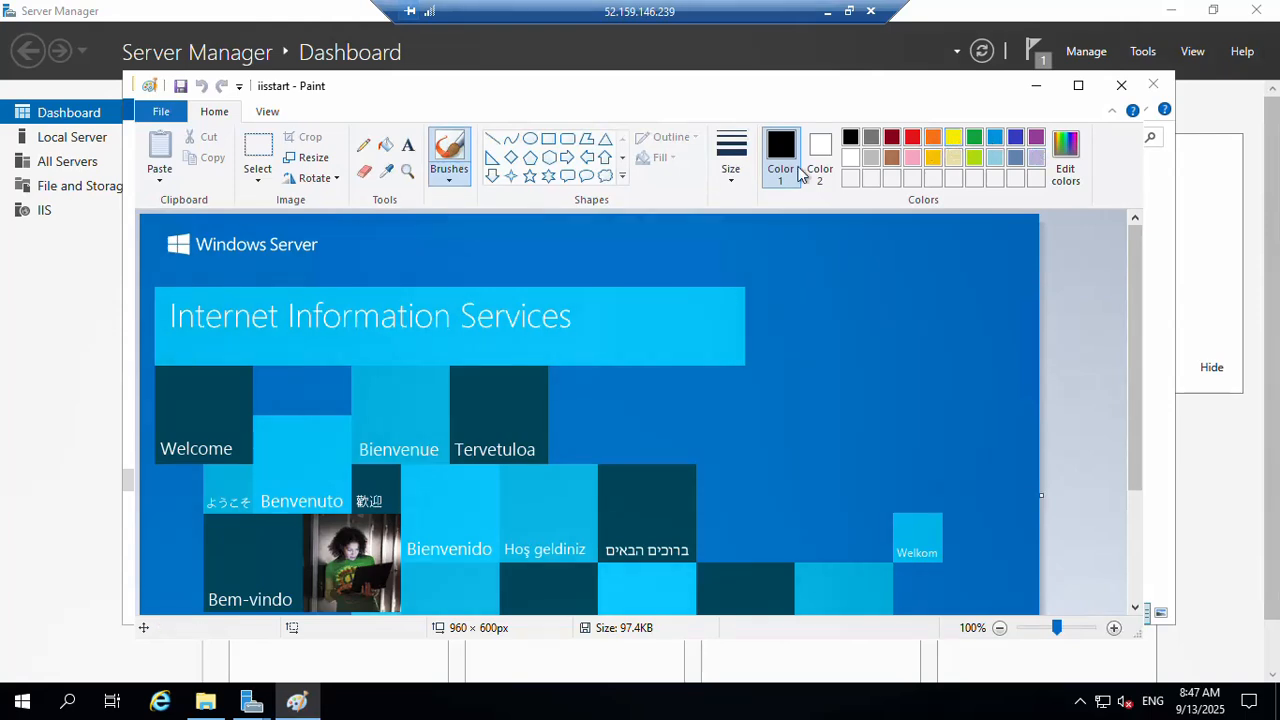
left_click(385, 146)
left_click(386, 394)
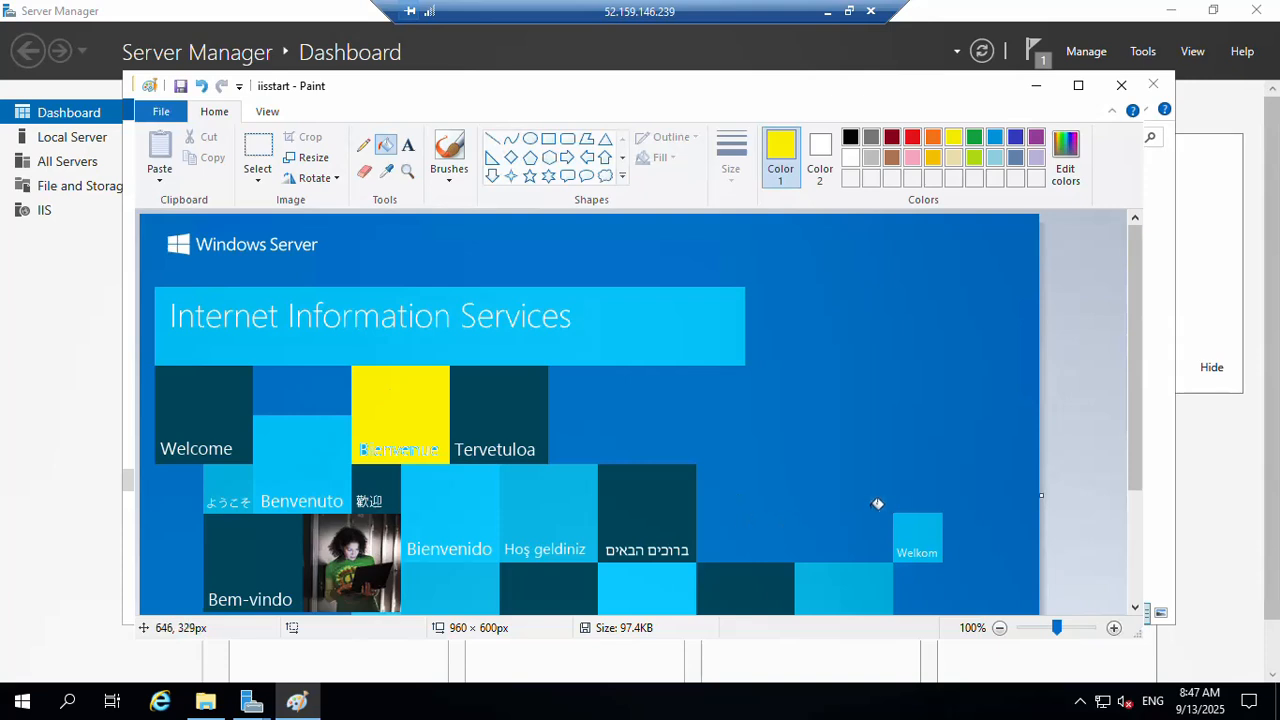
left_click(907, 527)
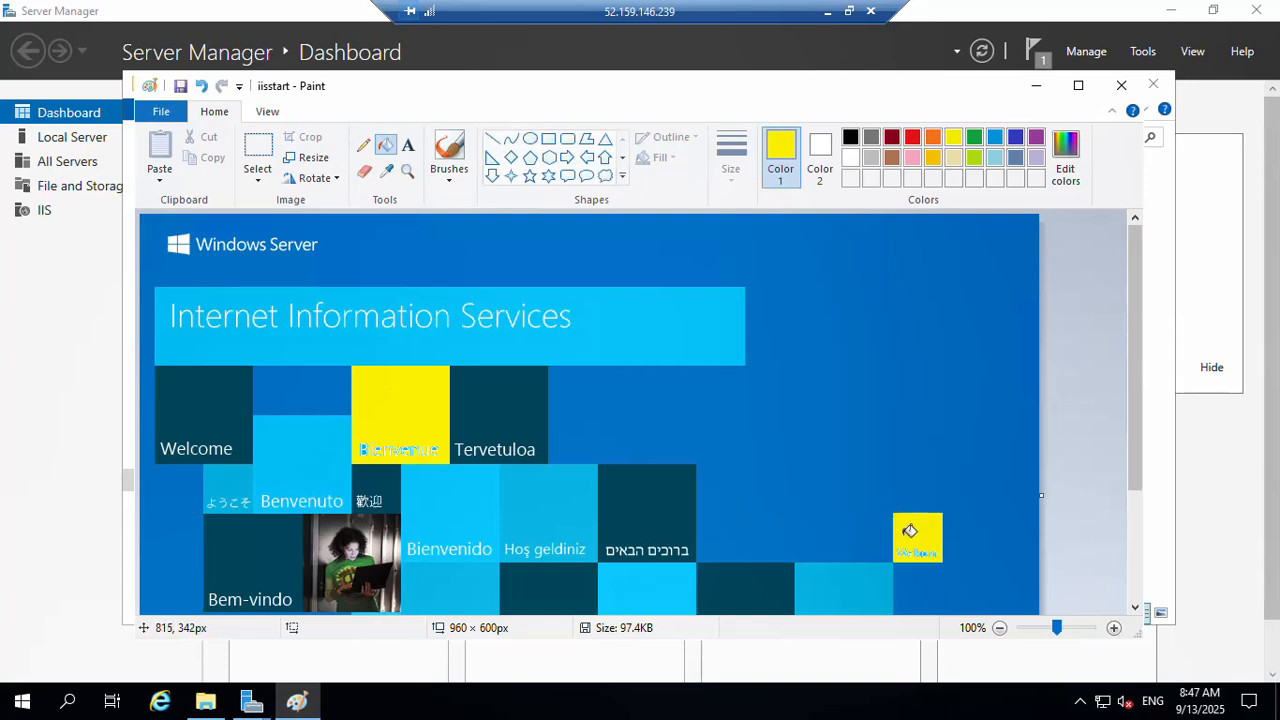
left_click(443, 602)
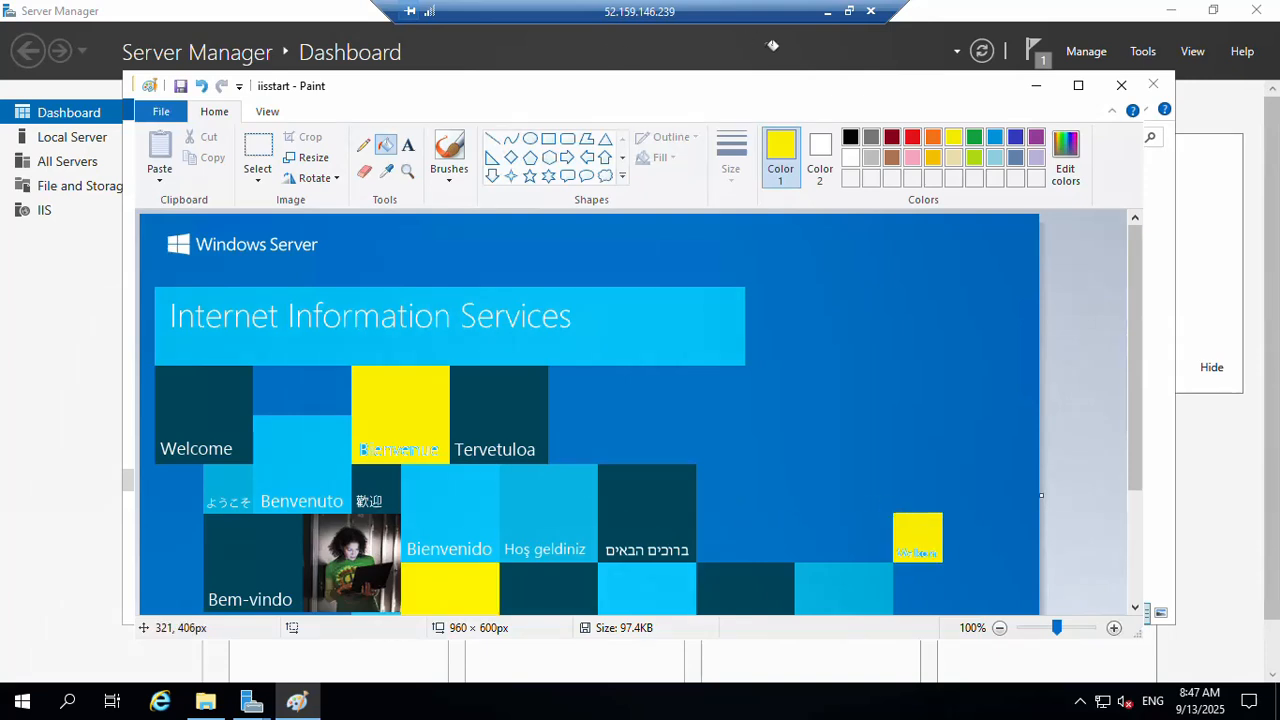
Fill the Hoş geldiniz, Benvenuto and 환영합니다 tiles of the image with orange.
left_click(933, 138)
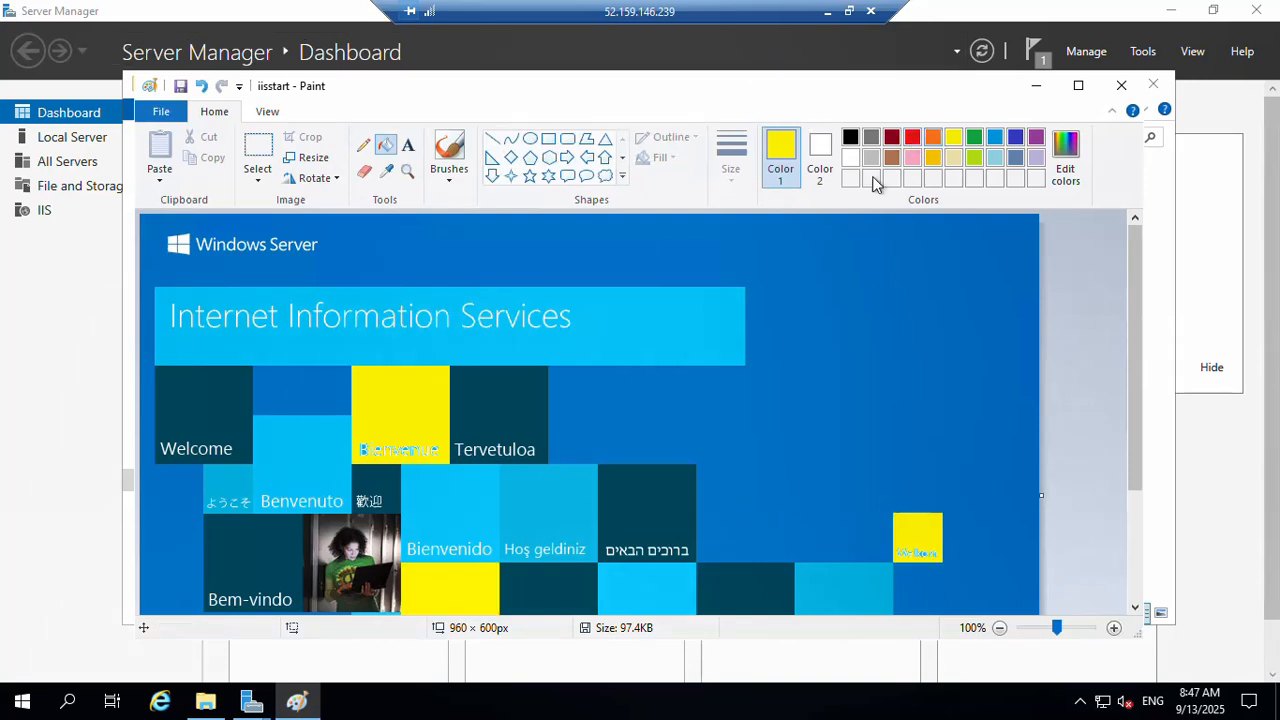
left_click(555, 494)
left_click(294, 453)
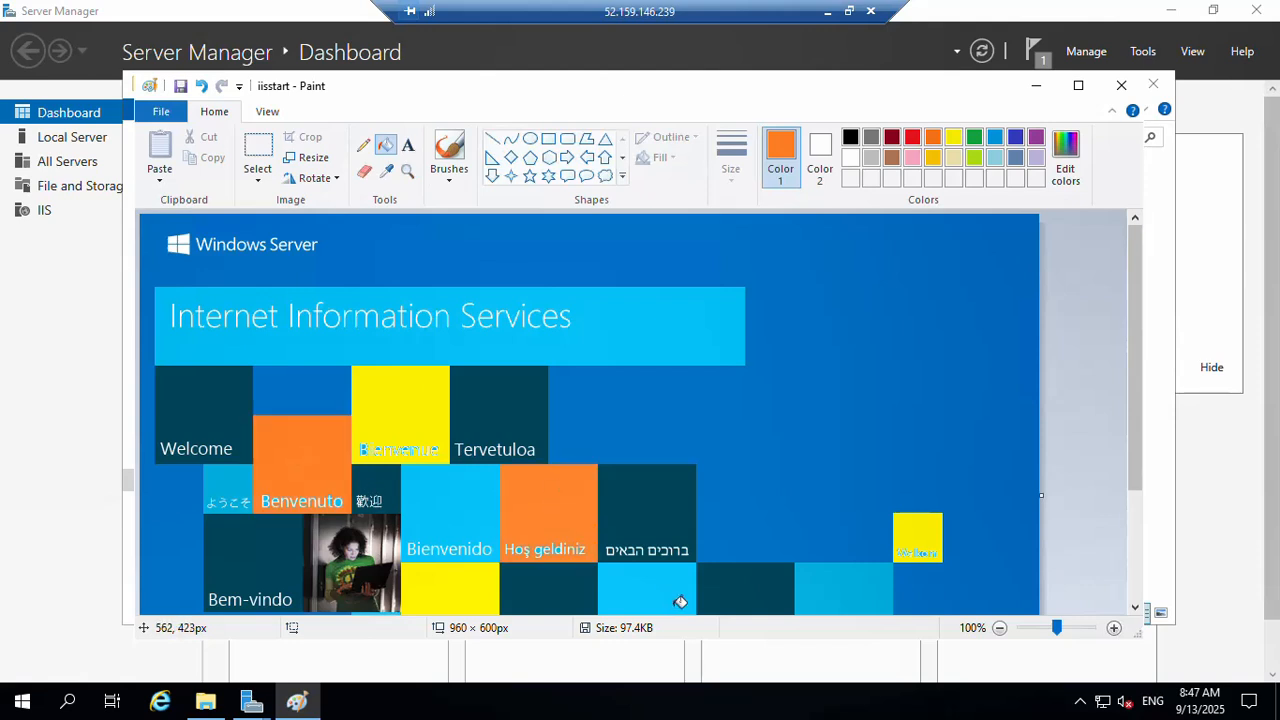
left_click(680, 601)
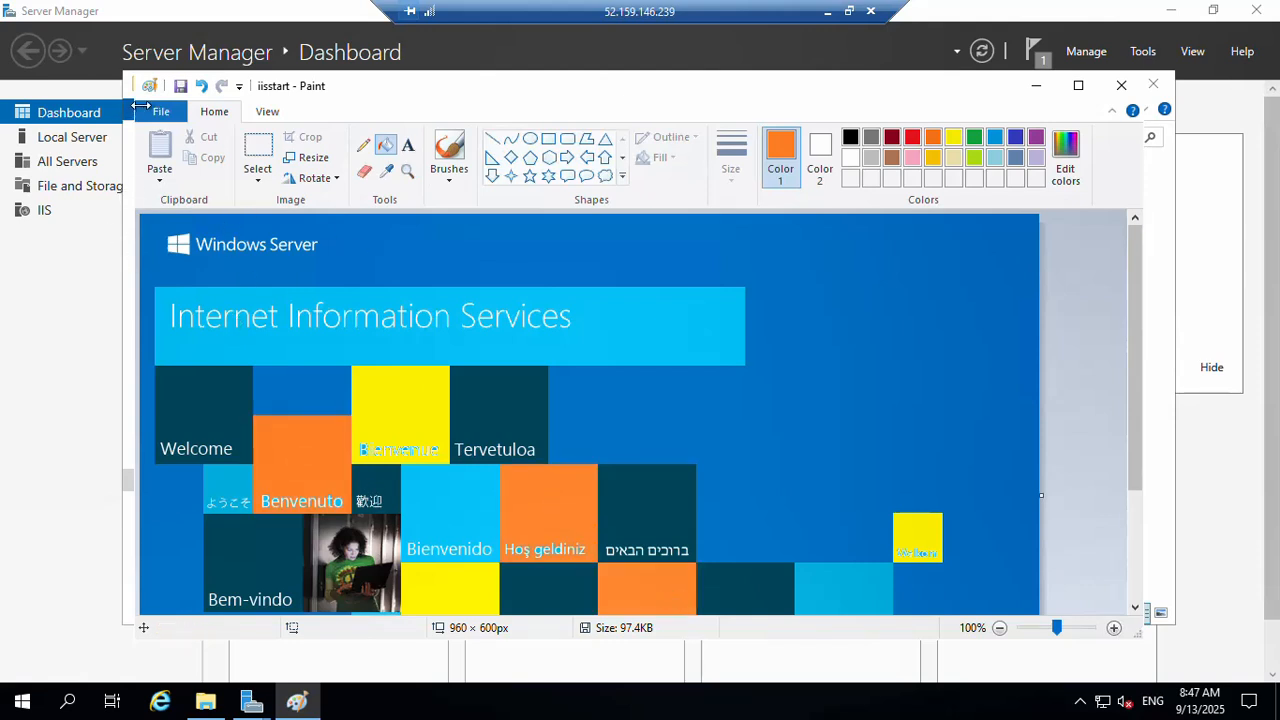
Save the recolored iisstart image and switch back to the IIS page in the local browser.
left_click(182, 87)
left_click(827, 14)
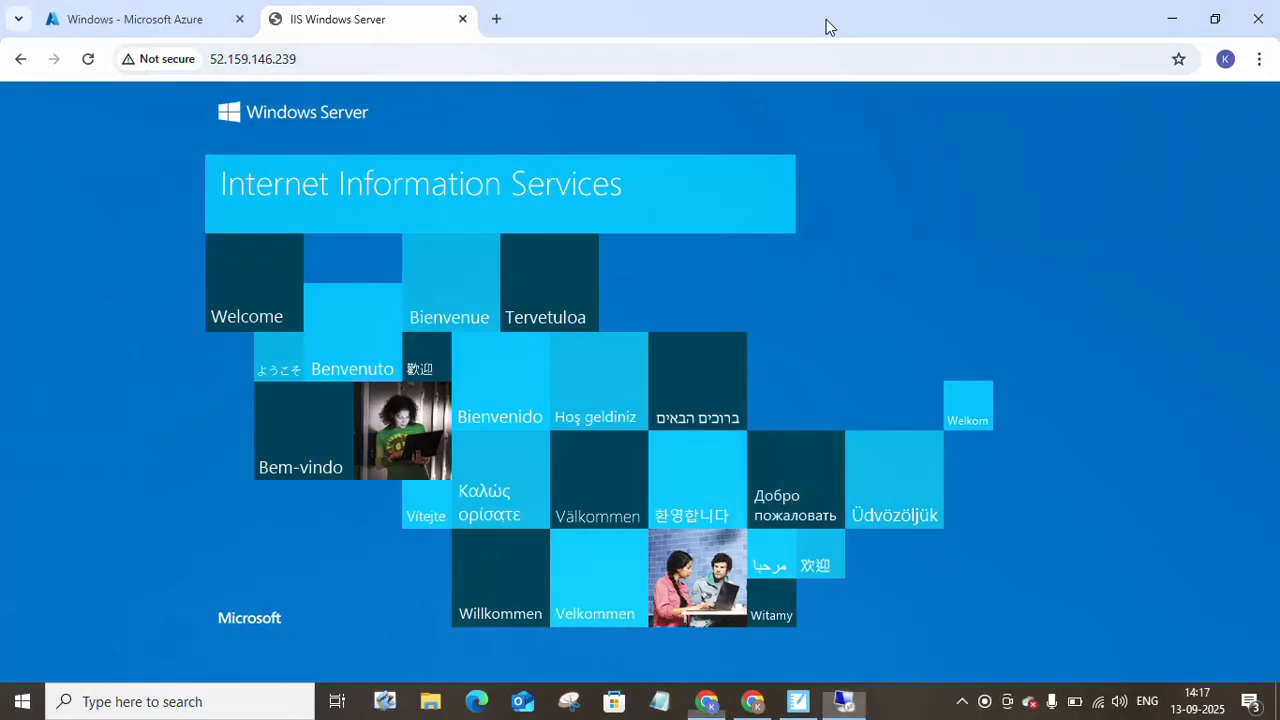
Reload the IIS page at the server's public IP, close its browser tab, and return to the remote session.
left_click(88, 59)
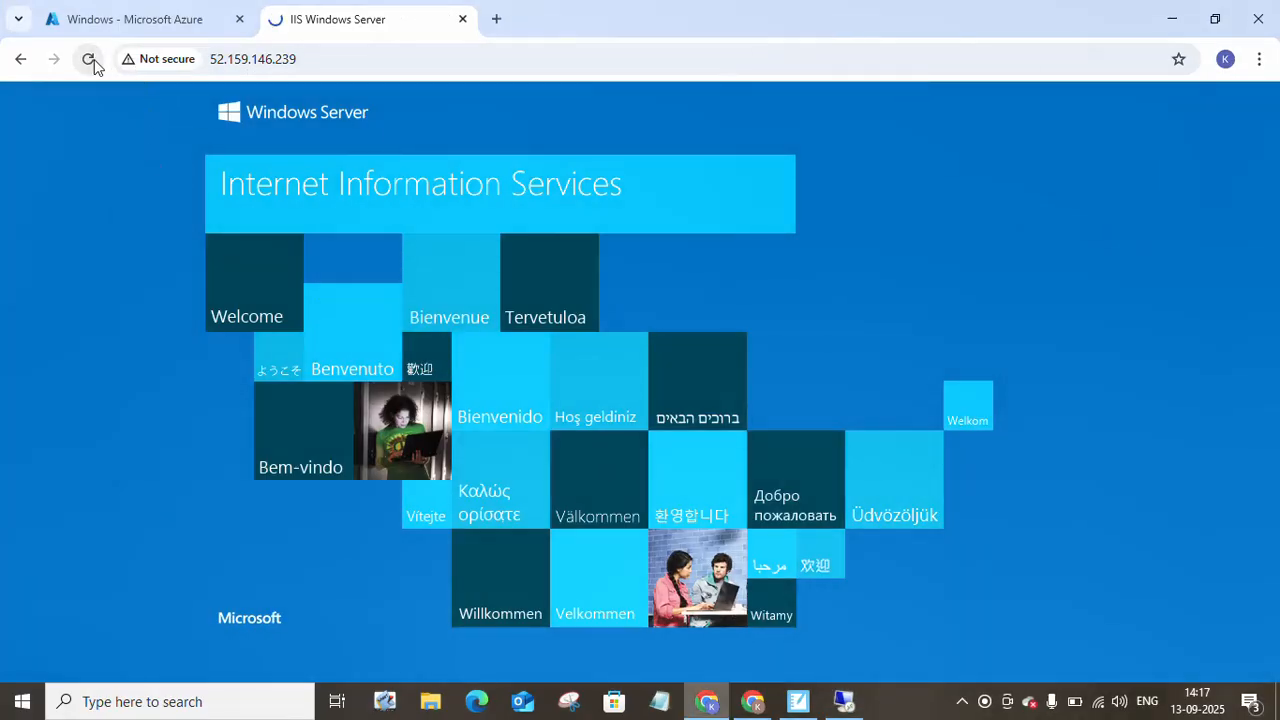
left_click(463, 19)
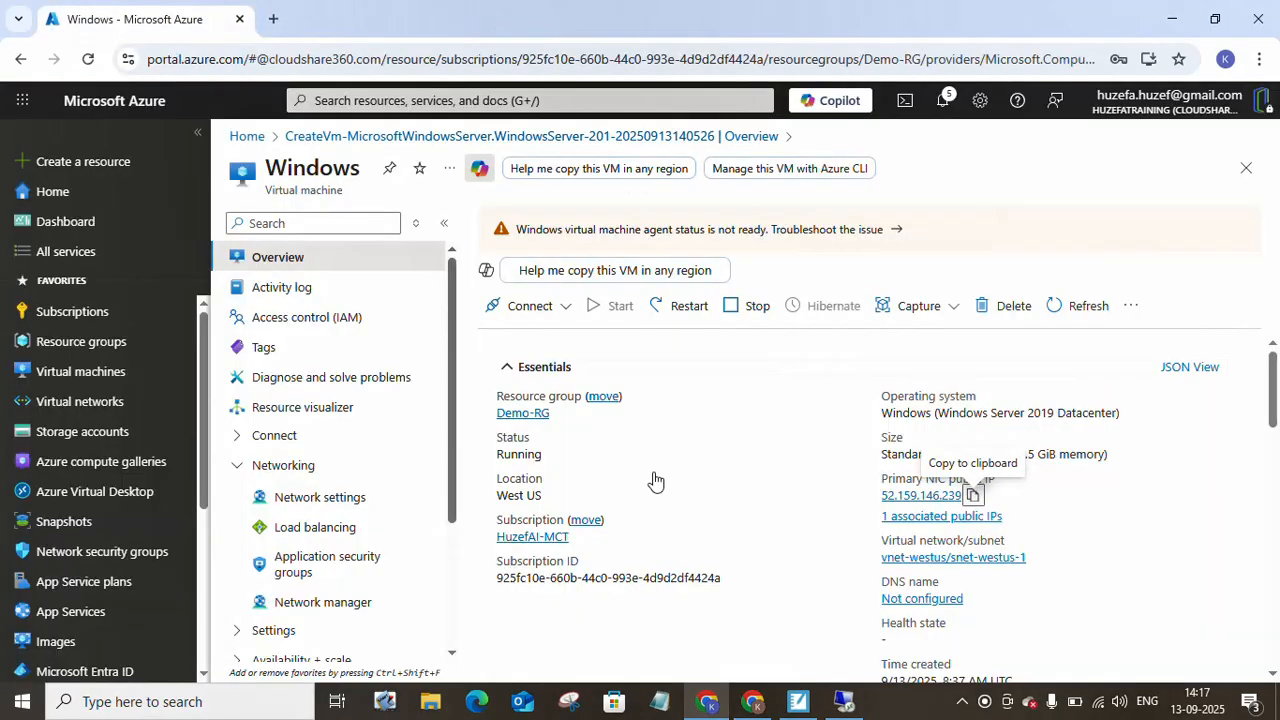
left_click(843, 701)
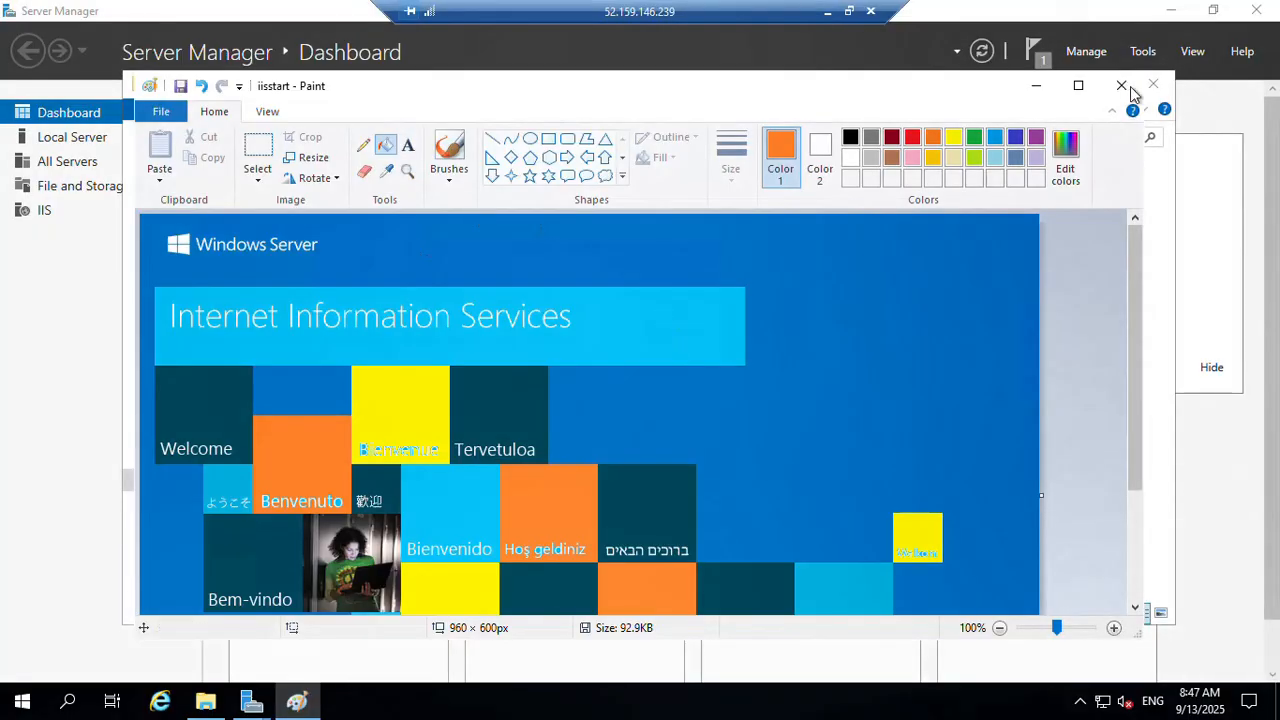
Close Paint and the wwwroot folder window, and show the remote server's desktop.
left_click(1133, 90)
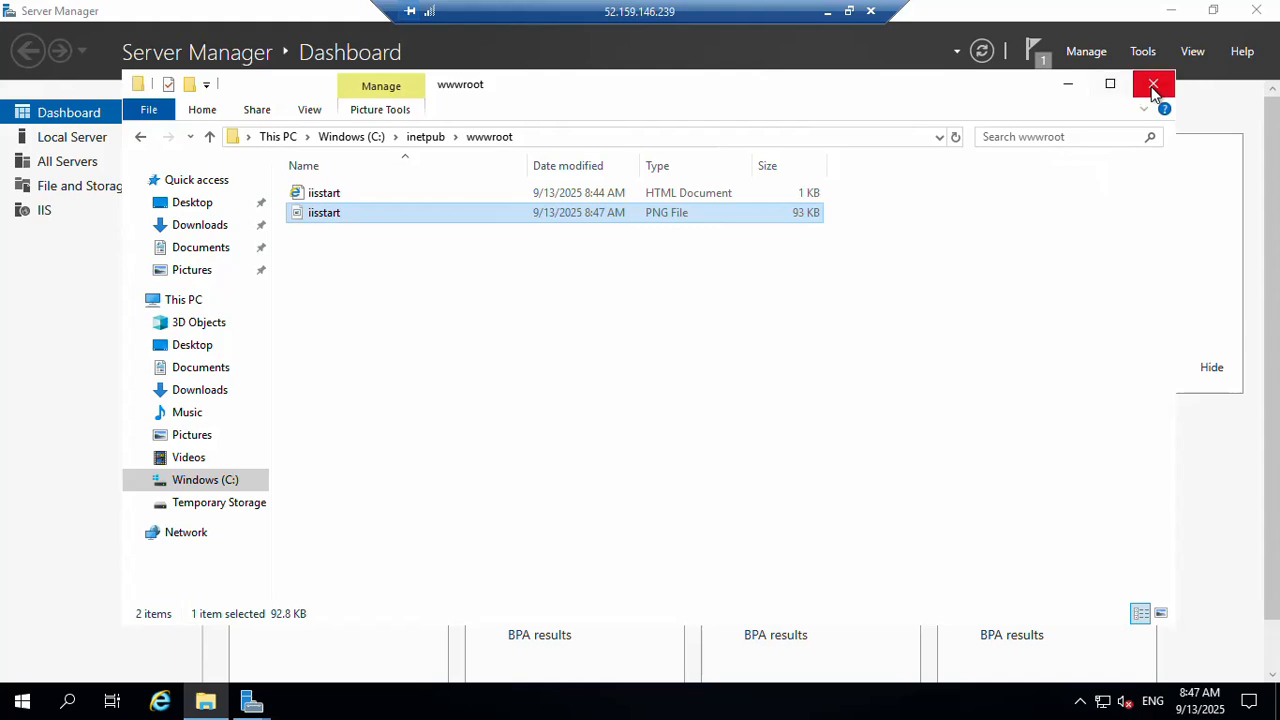
left_click(1152, 85)
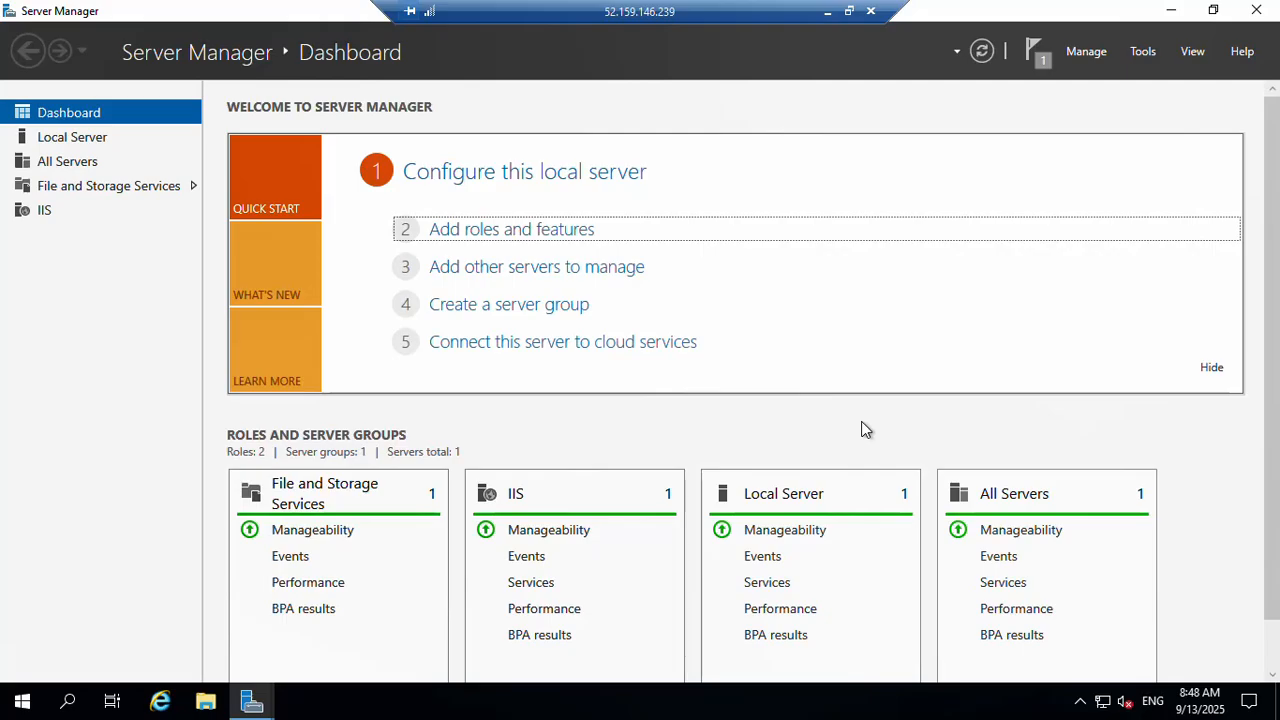
key("super+d")
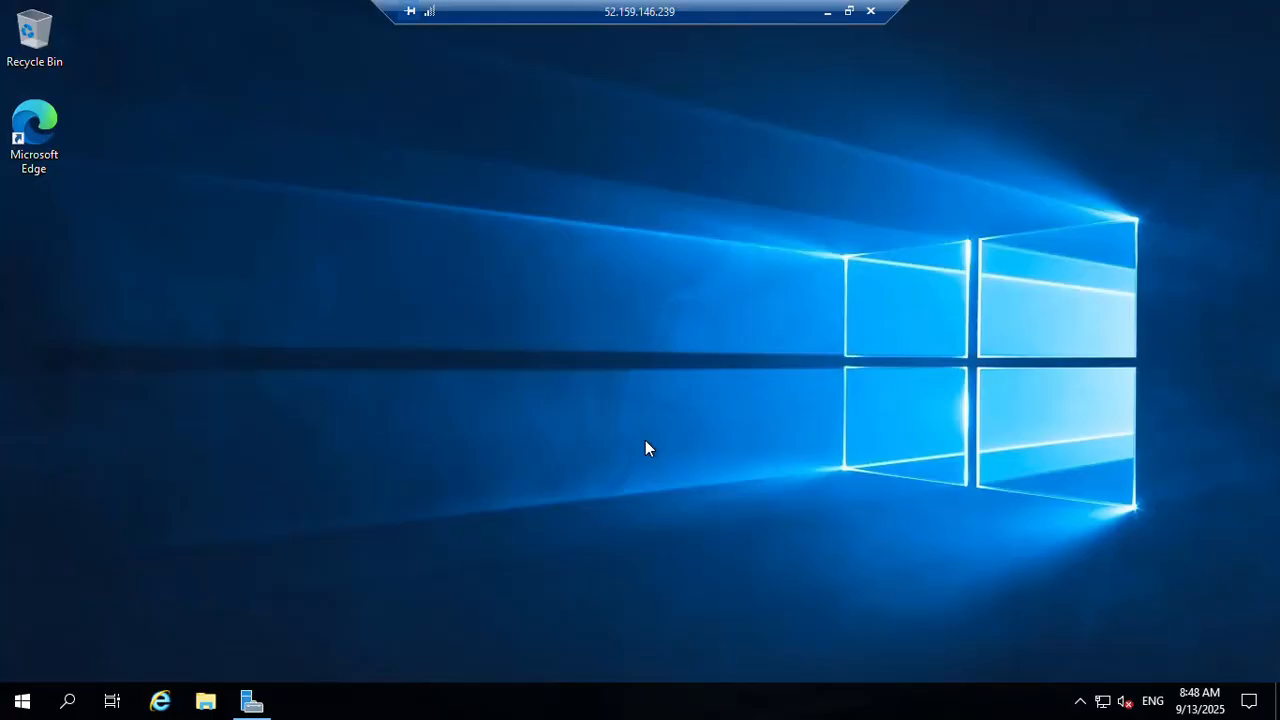
Open File Explorer in the remote session and browse to C:\Windows\System32\Sysprep.
key("super+e")
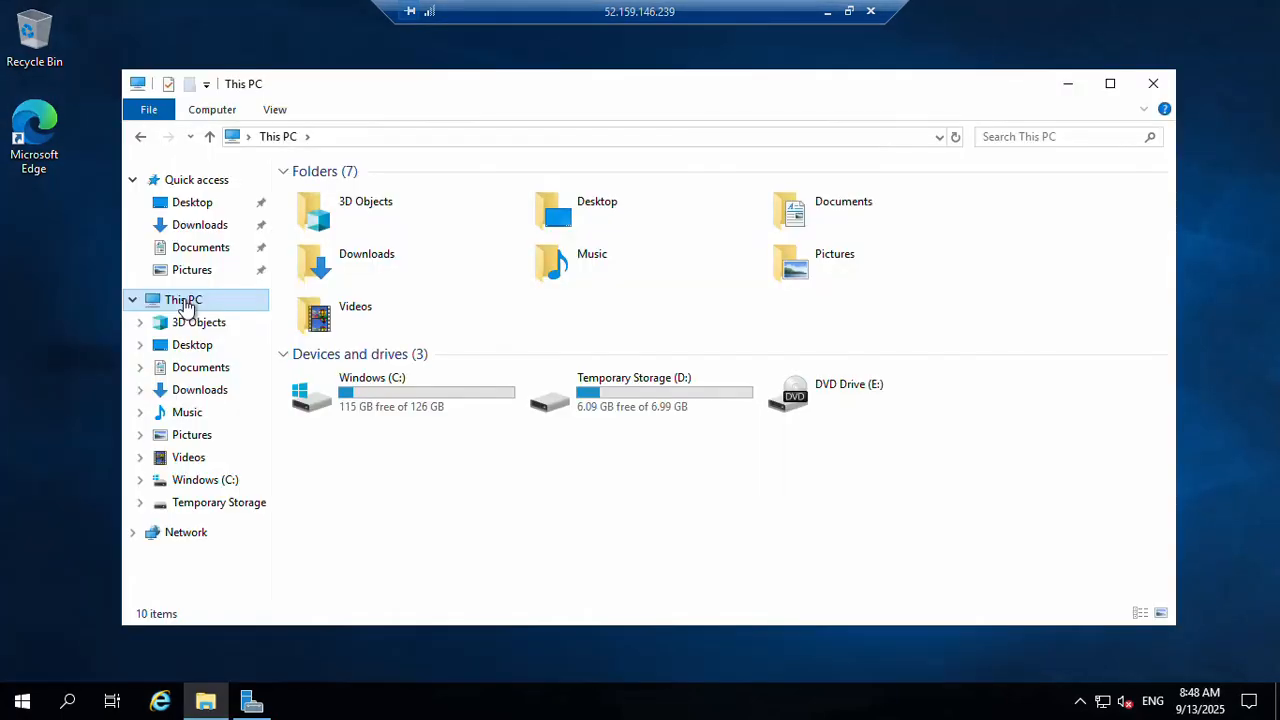
double_click(417, 399)
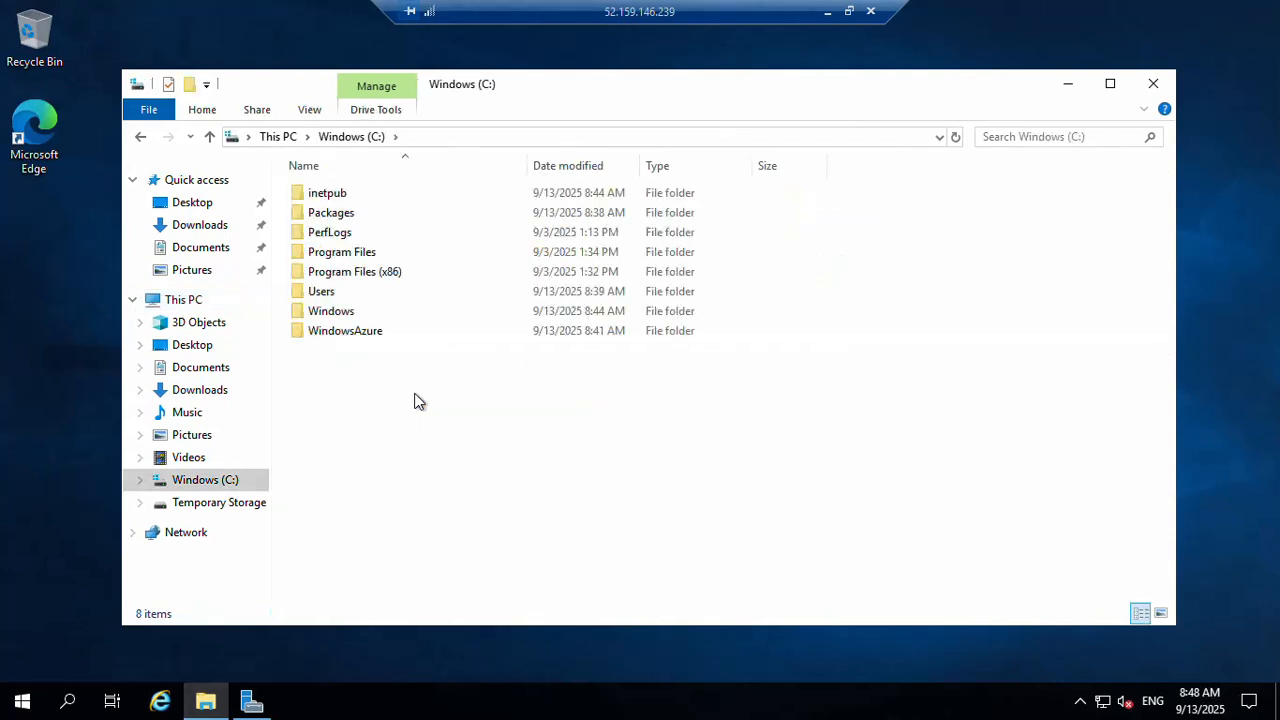
double_click(335, 315)
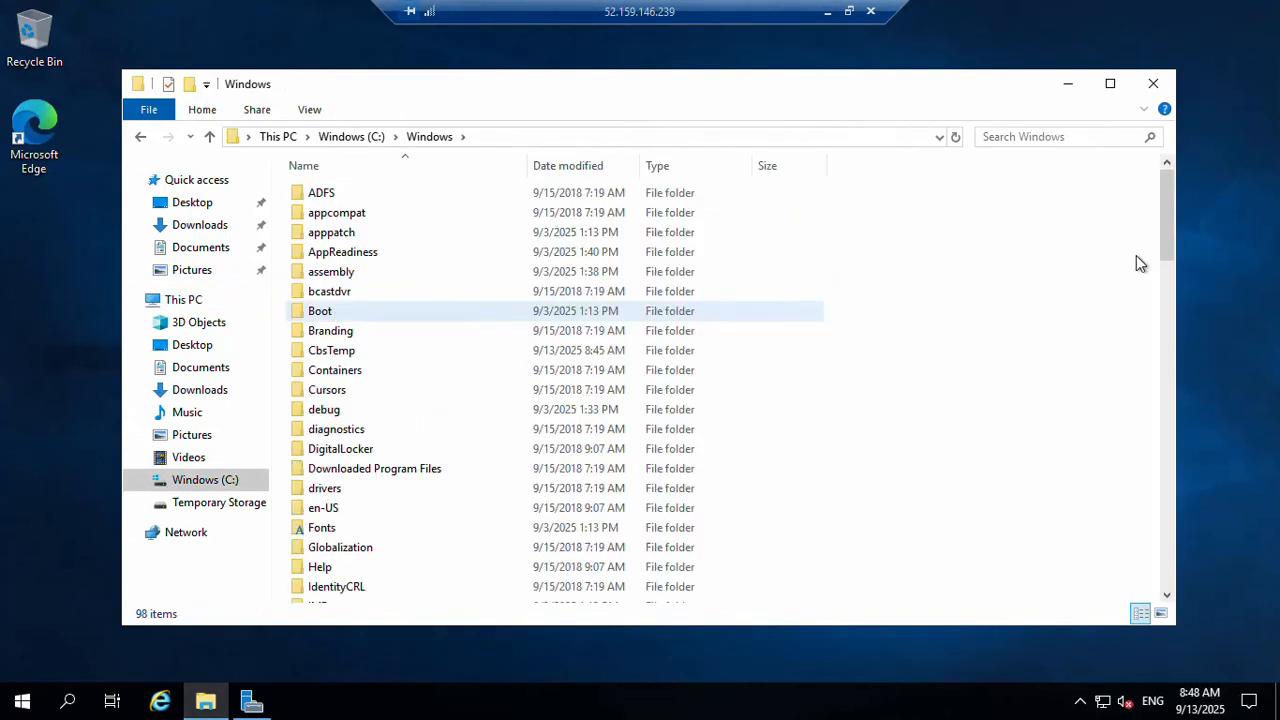
left_click_drag(1176, 225, 1160, 388)
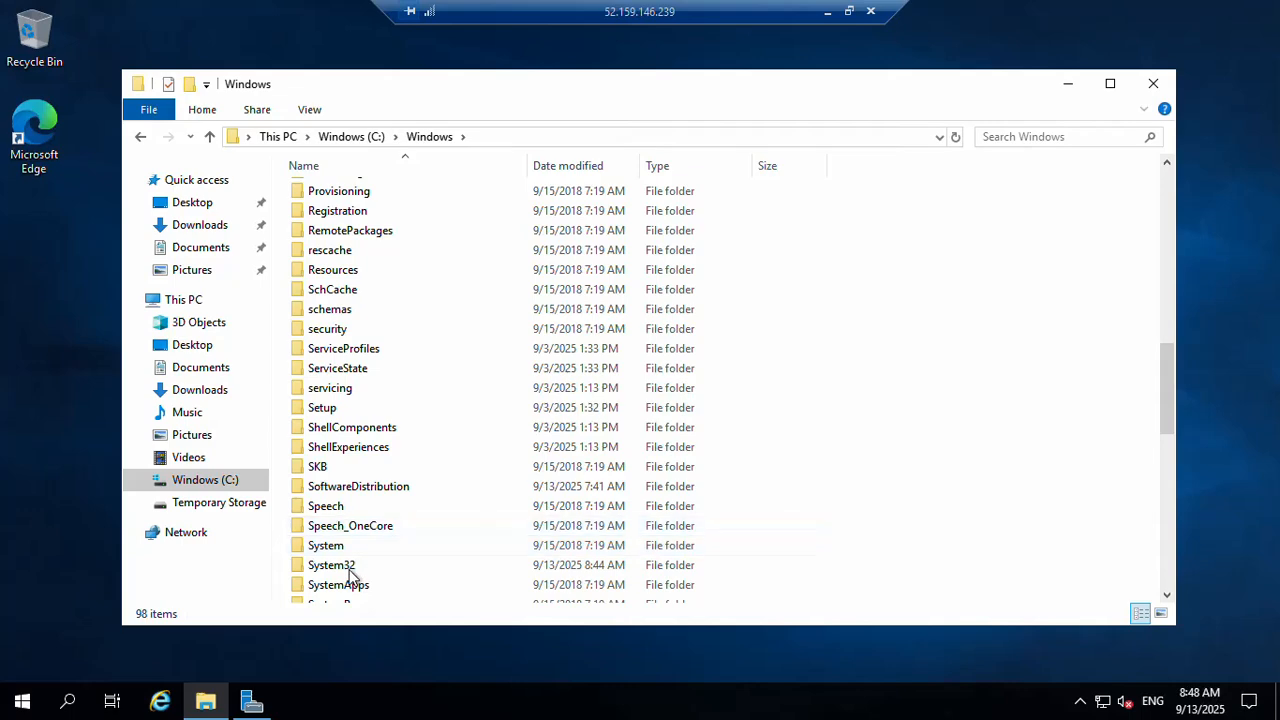
double_click(350, 566)
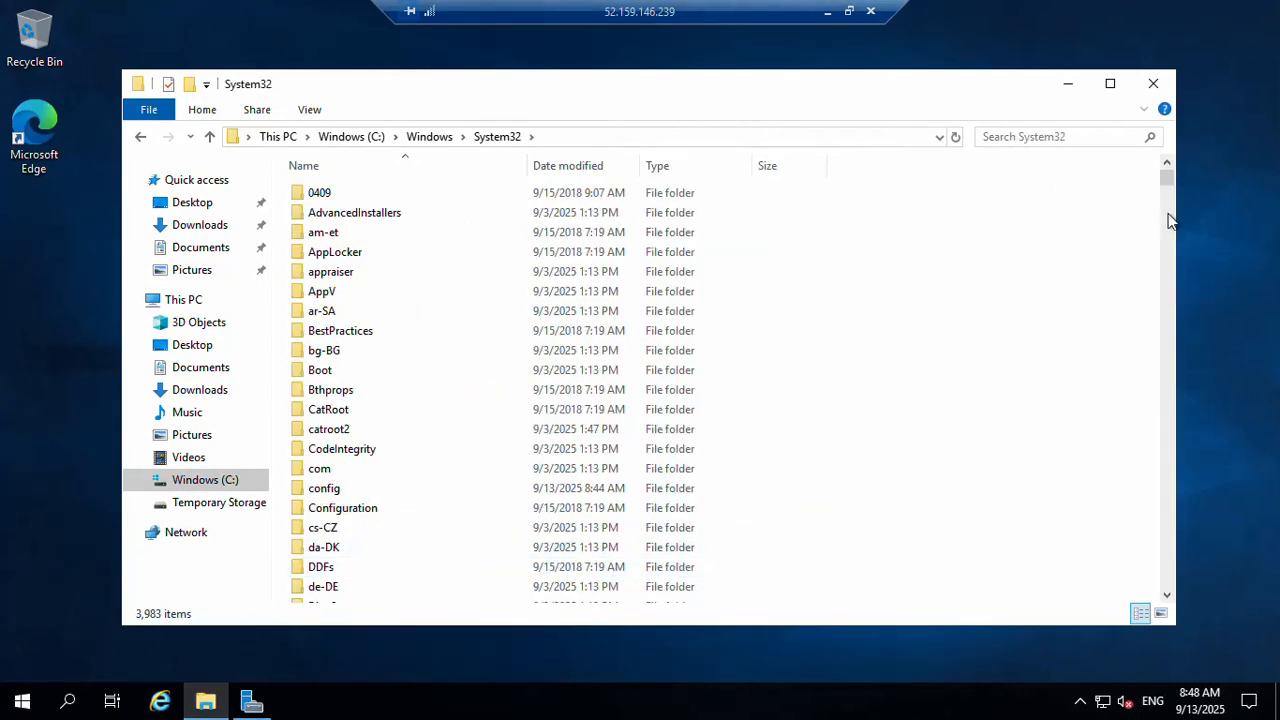
scroll(1172, 222, "down", 14)
scroll(1172, 222, "down", 15)
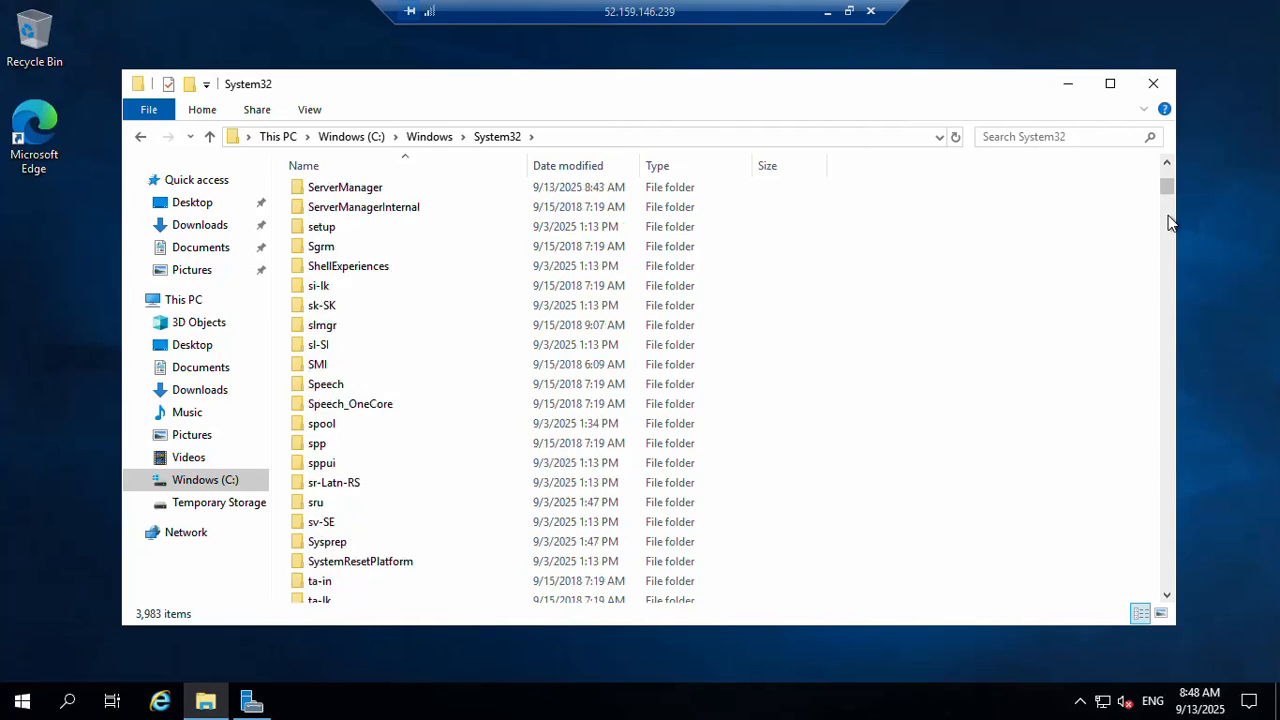
double_click(343, 543)
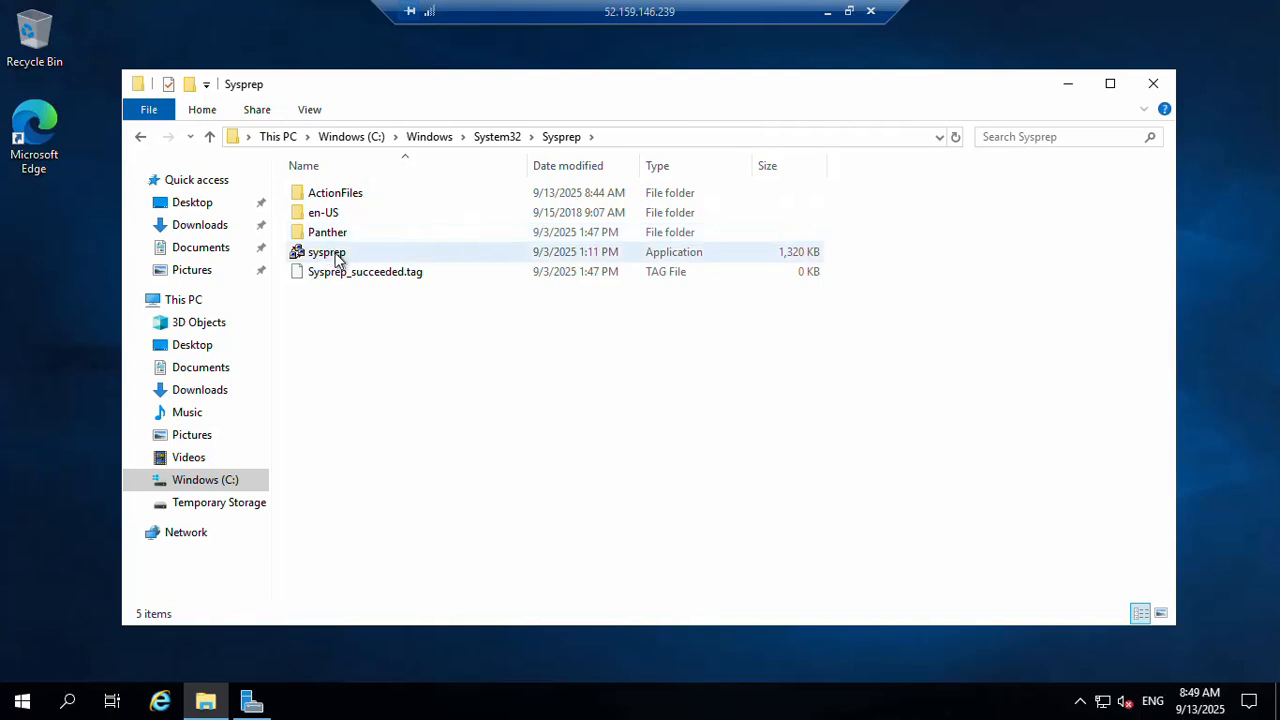
Run sysprep with the Enter System Out-of-Box Experience (OOBE) action, Generalize enabled, and the Shutdown option.
double_click(340, 256)
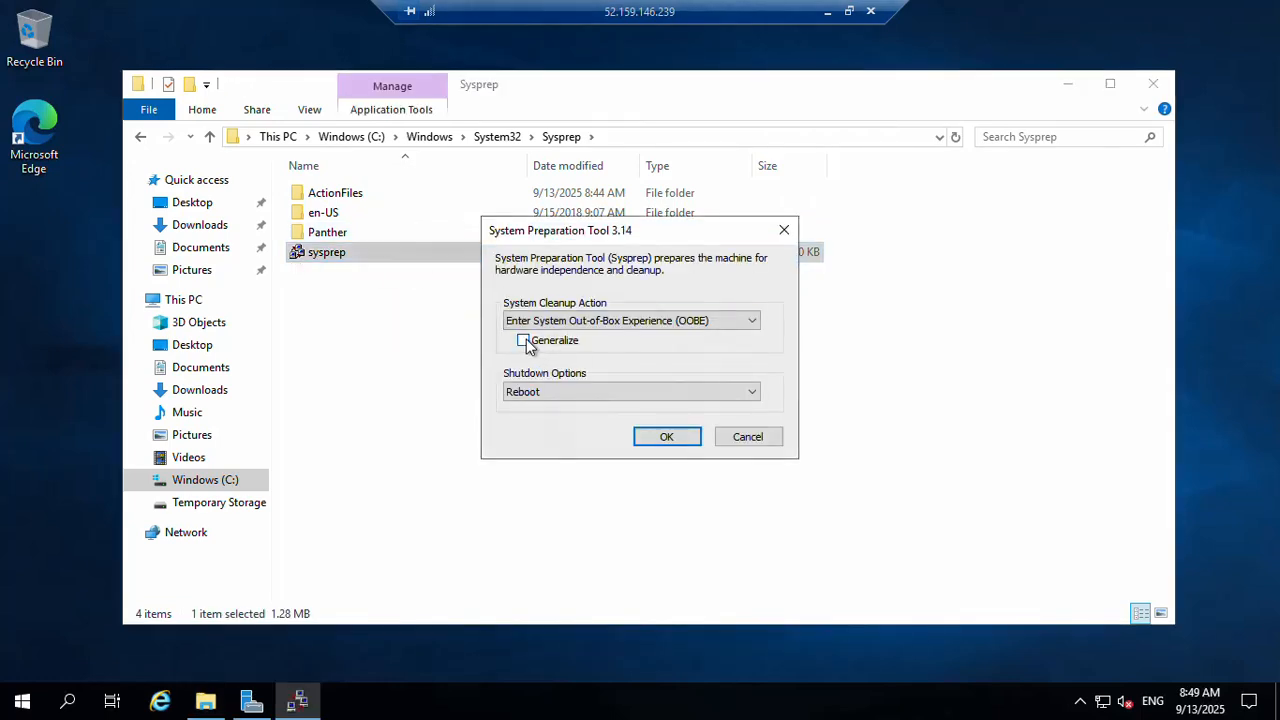
left_click(523, 341)
left_click(586, 392)
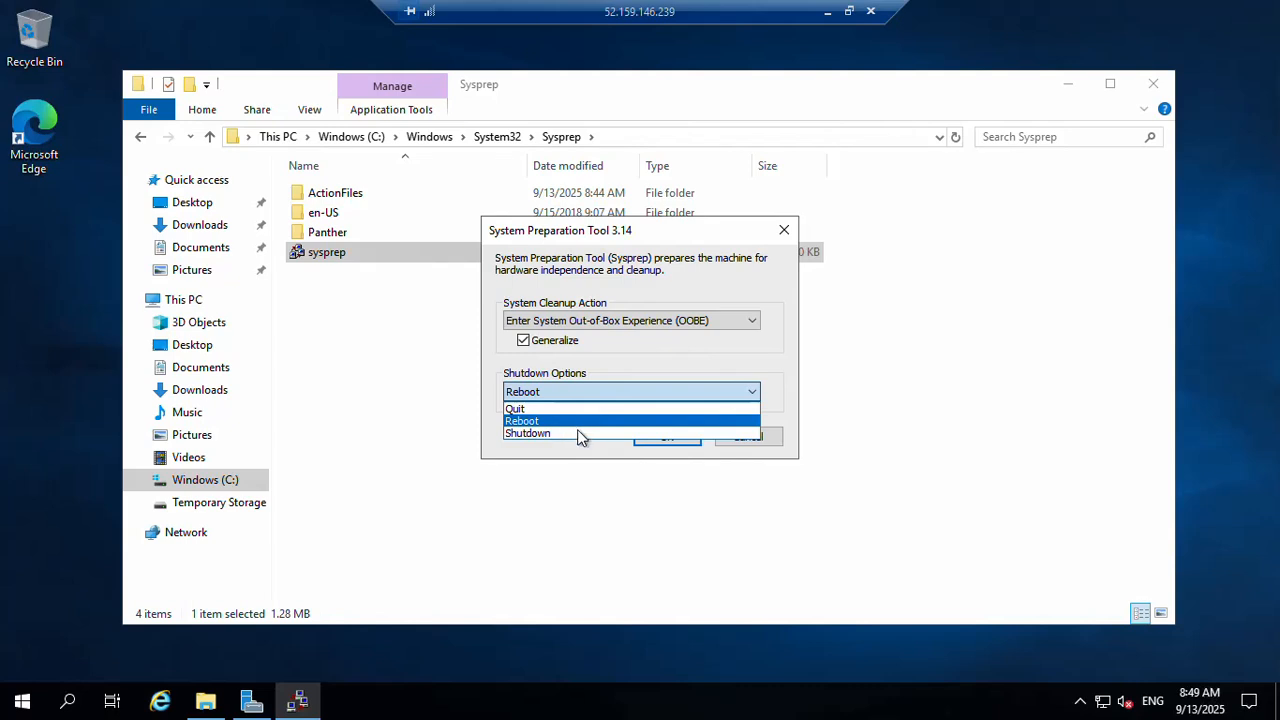
left_click(563, 436)
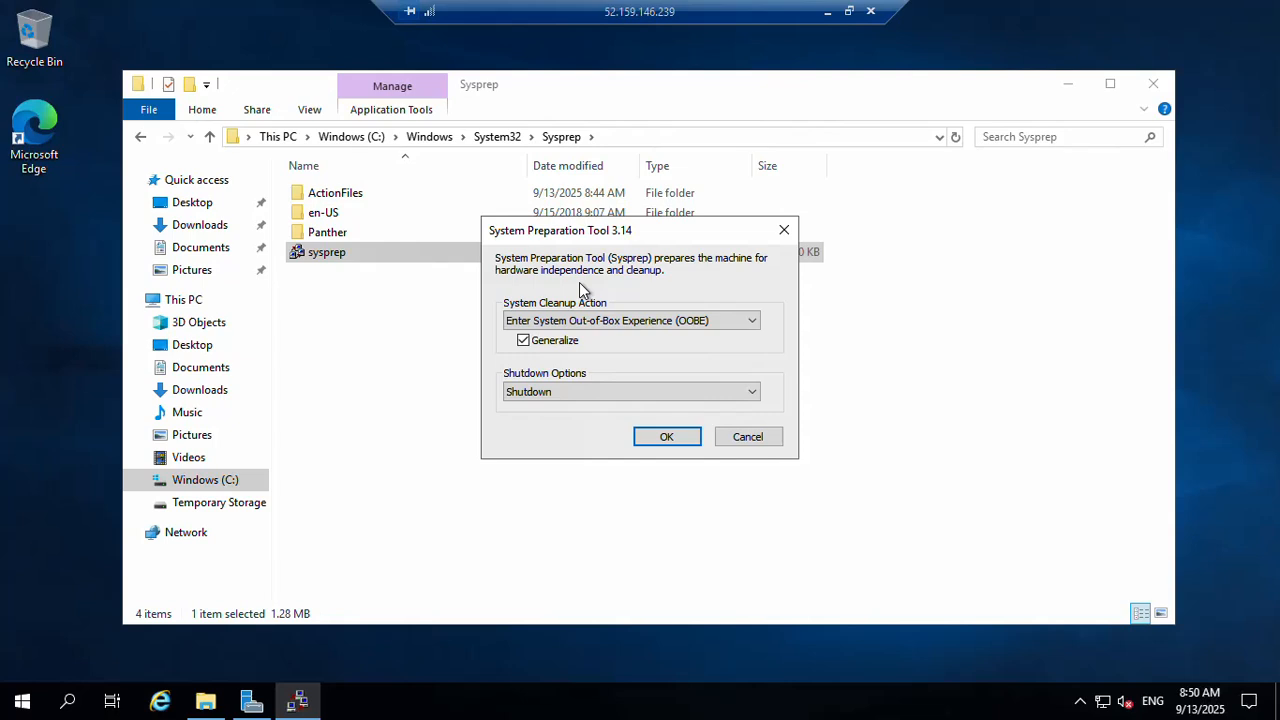
left_click(667, 437)
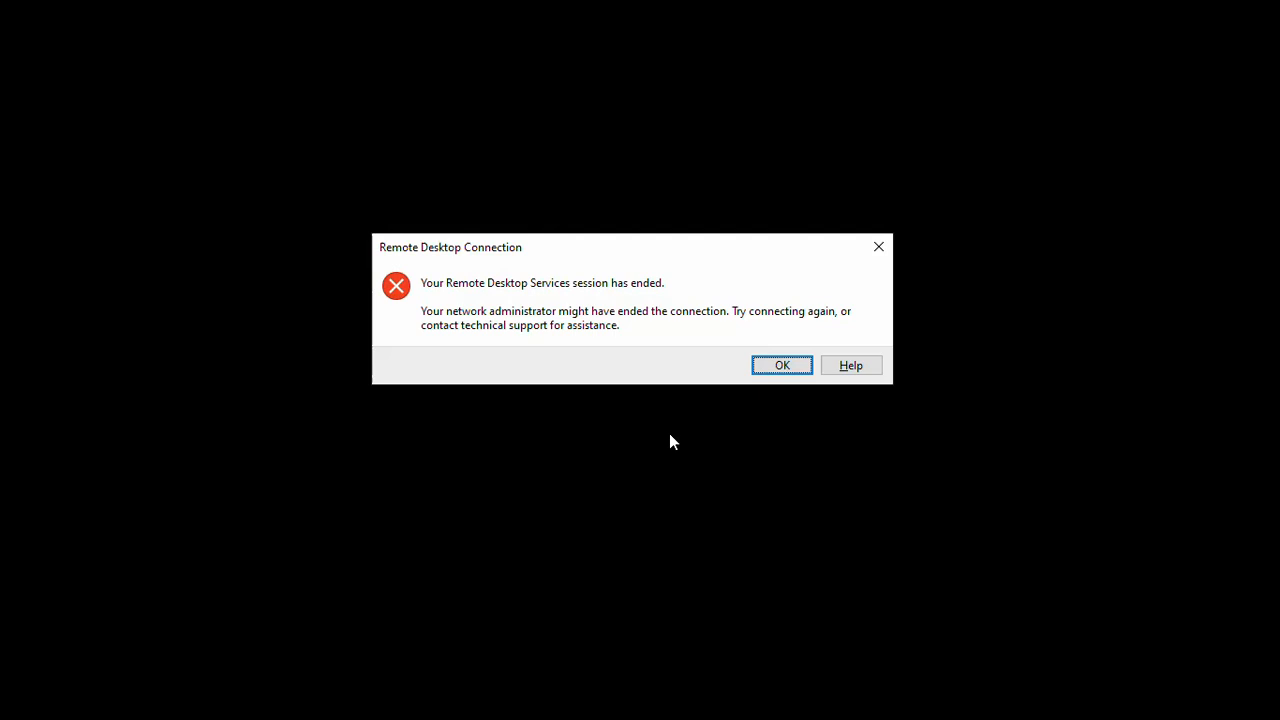
Try to reconnect to the generalized server over Remote Desktop, and close the Remote Desktop Connection window.
left_click(768, 366)
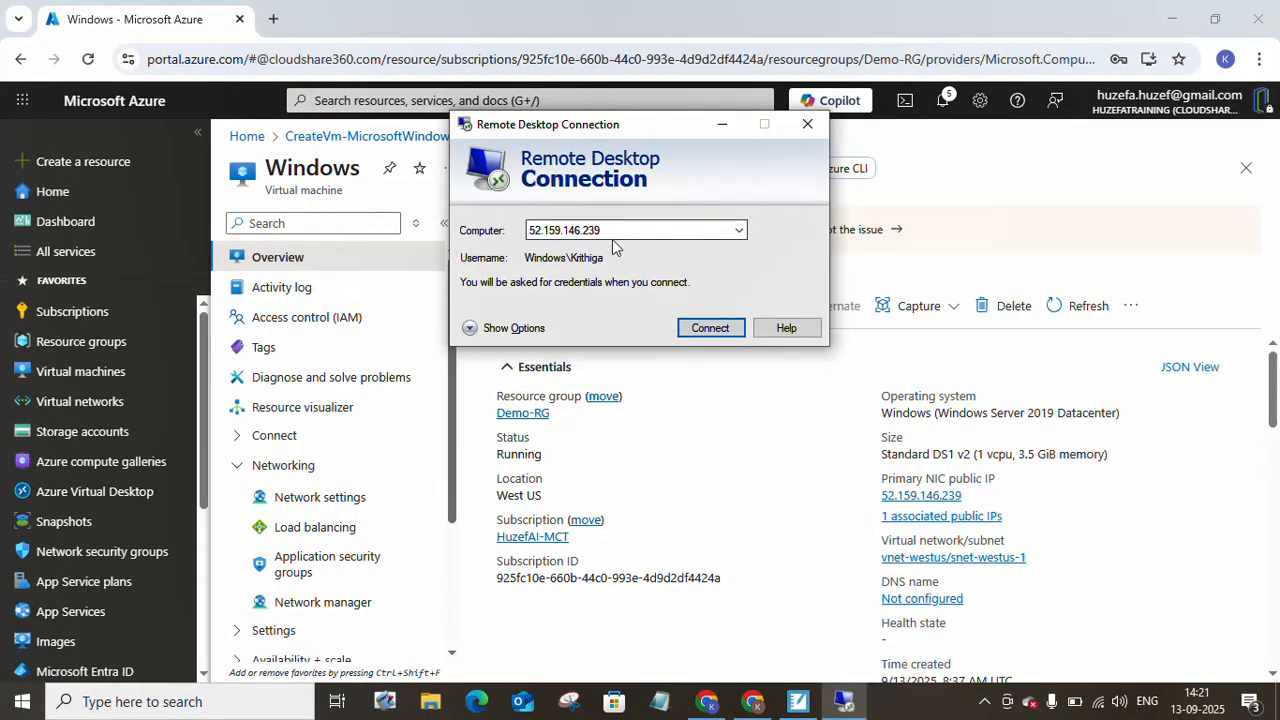
left_click(710, 338)
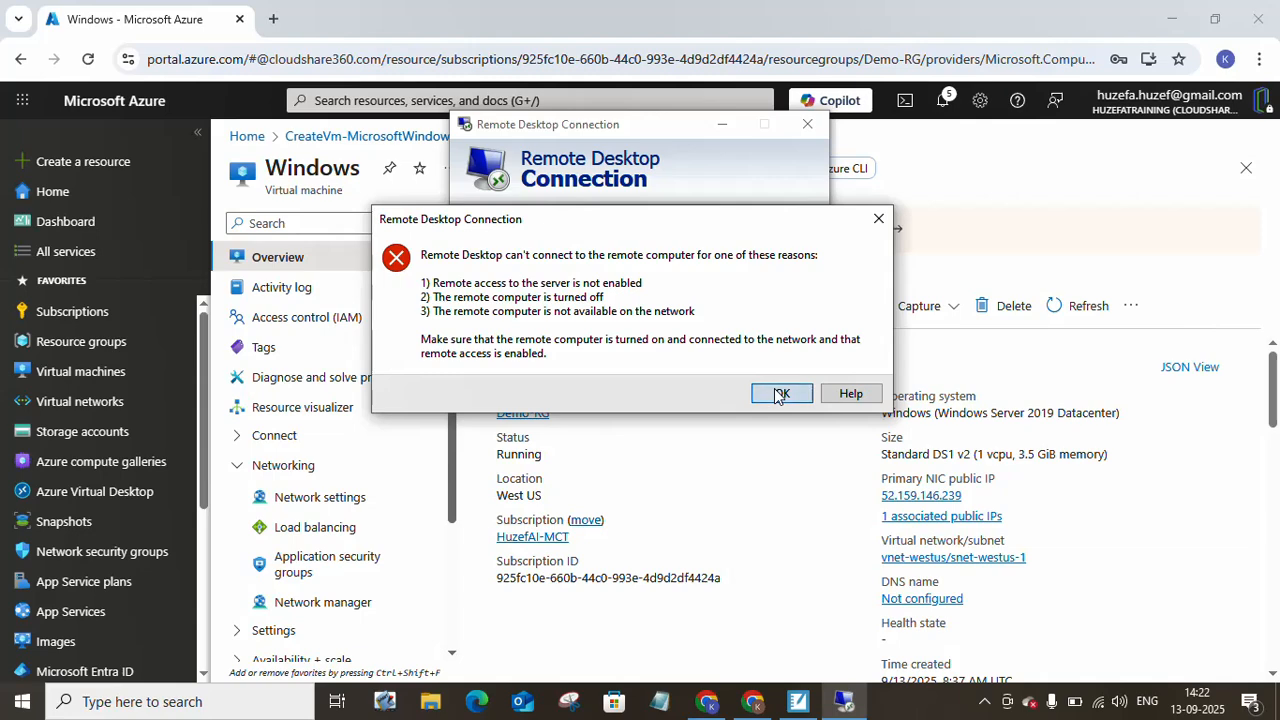
left_click(781, 393)
left_click(808, 125)
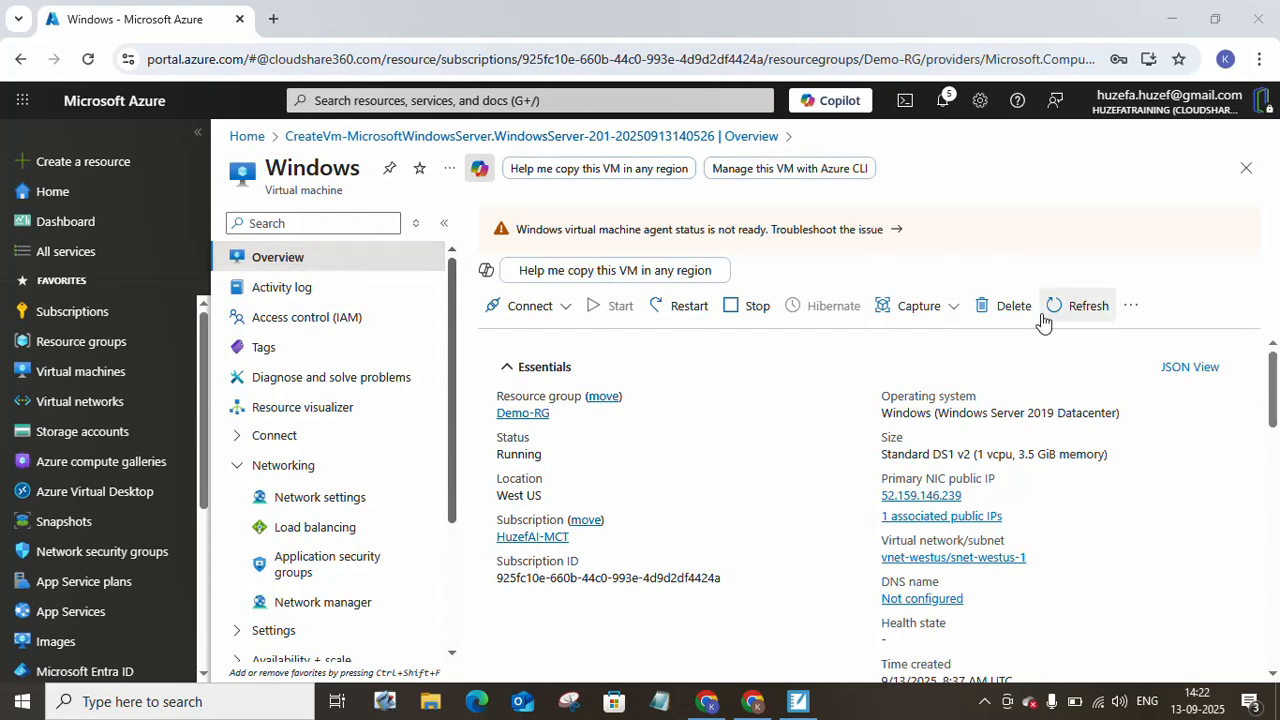
Open the image capture form for the Windows virtual machine and review its sharing, gallery and replication settings.
left_click(953, 318)
left_click(903, 340)
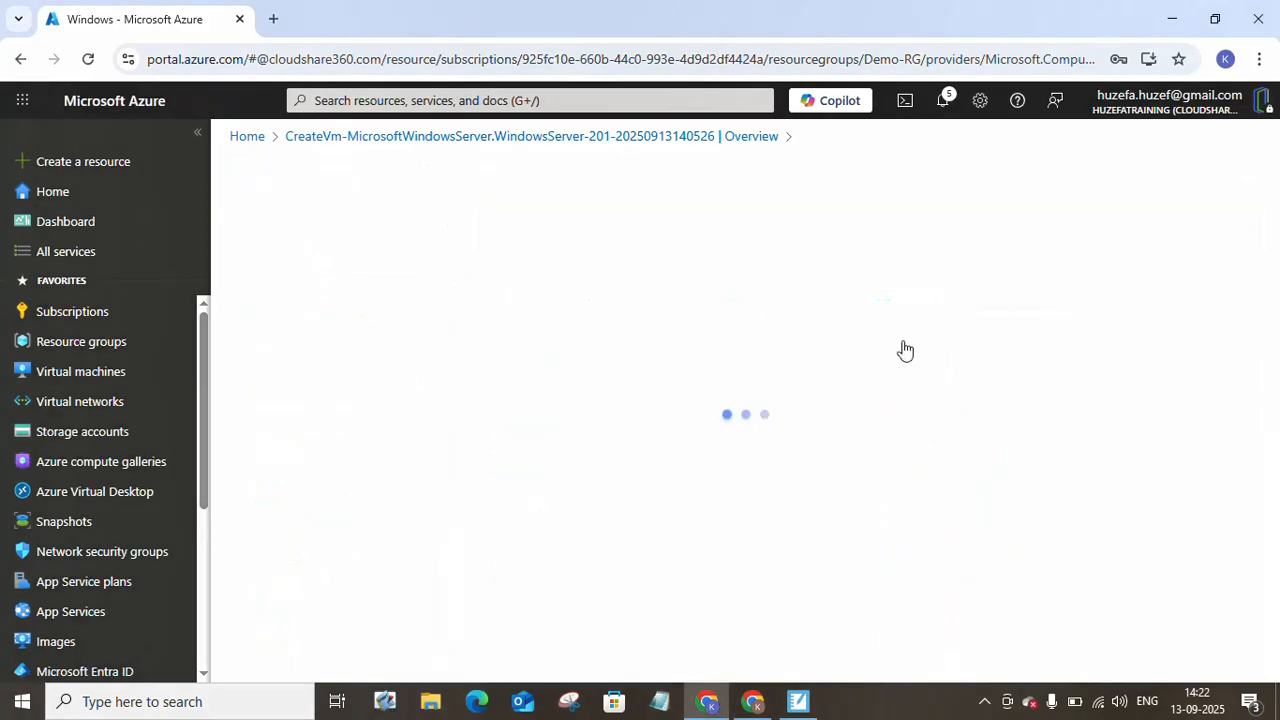
scroll(1274, 333, "down", 2)
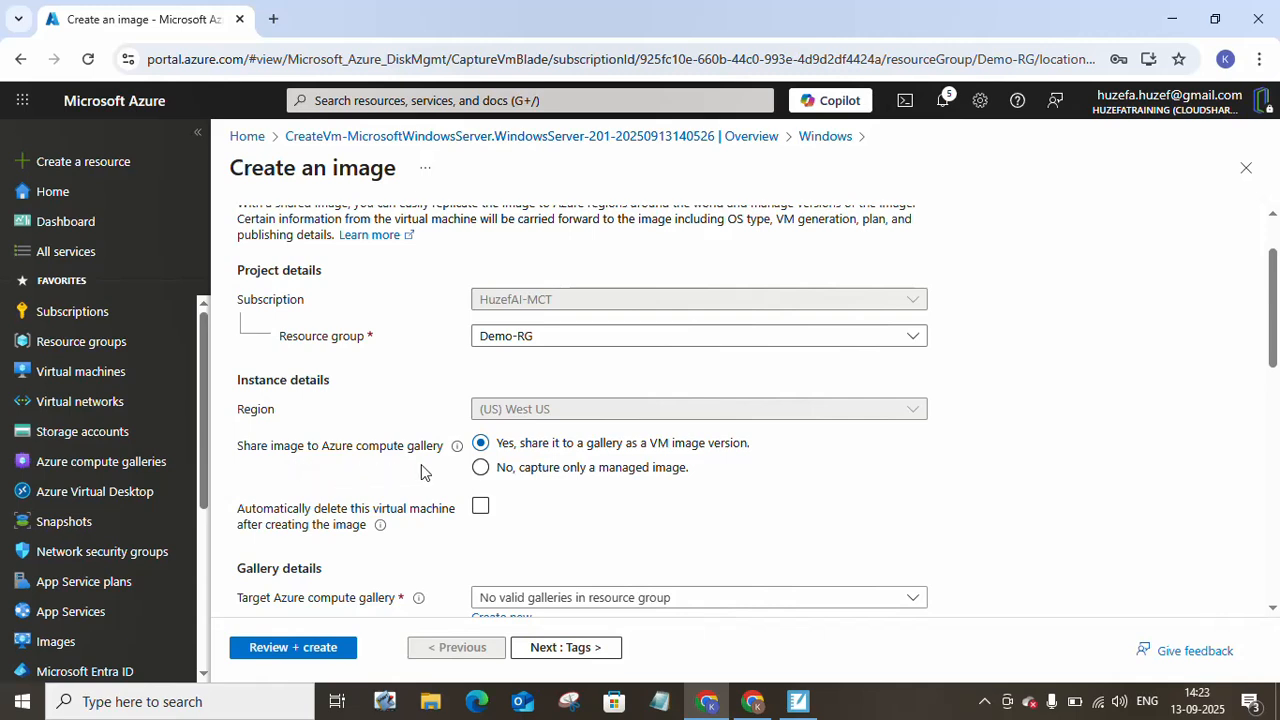
left_click(480, 505)
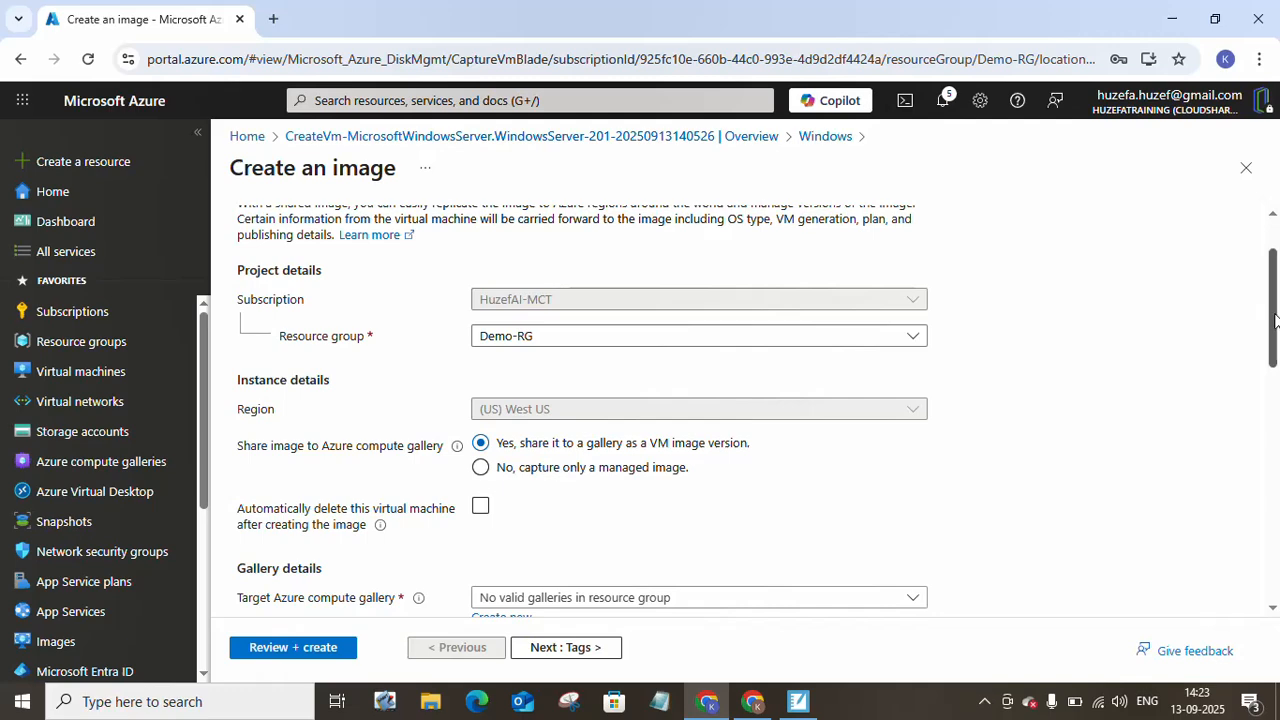
left_click_drag(1272, 315, 1270, 542)
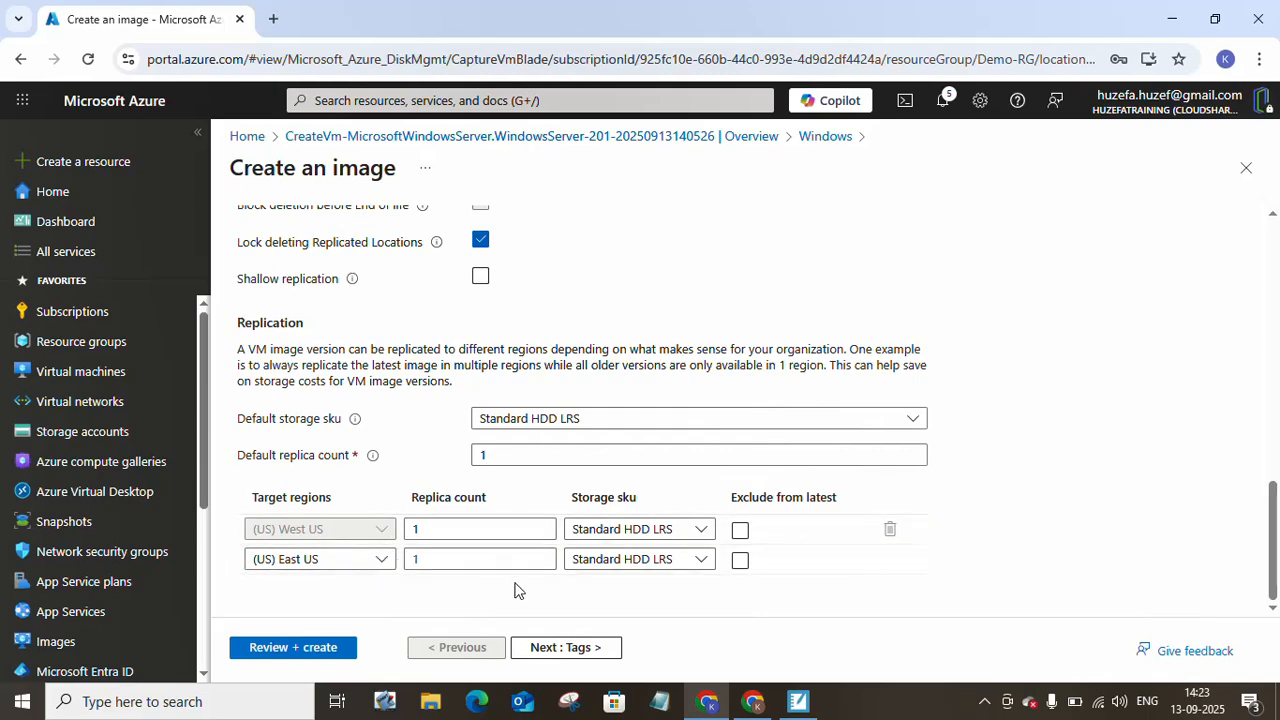
left_click_drag(1276, 515, 1278, 185)
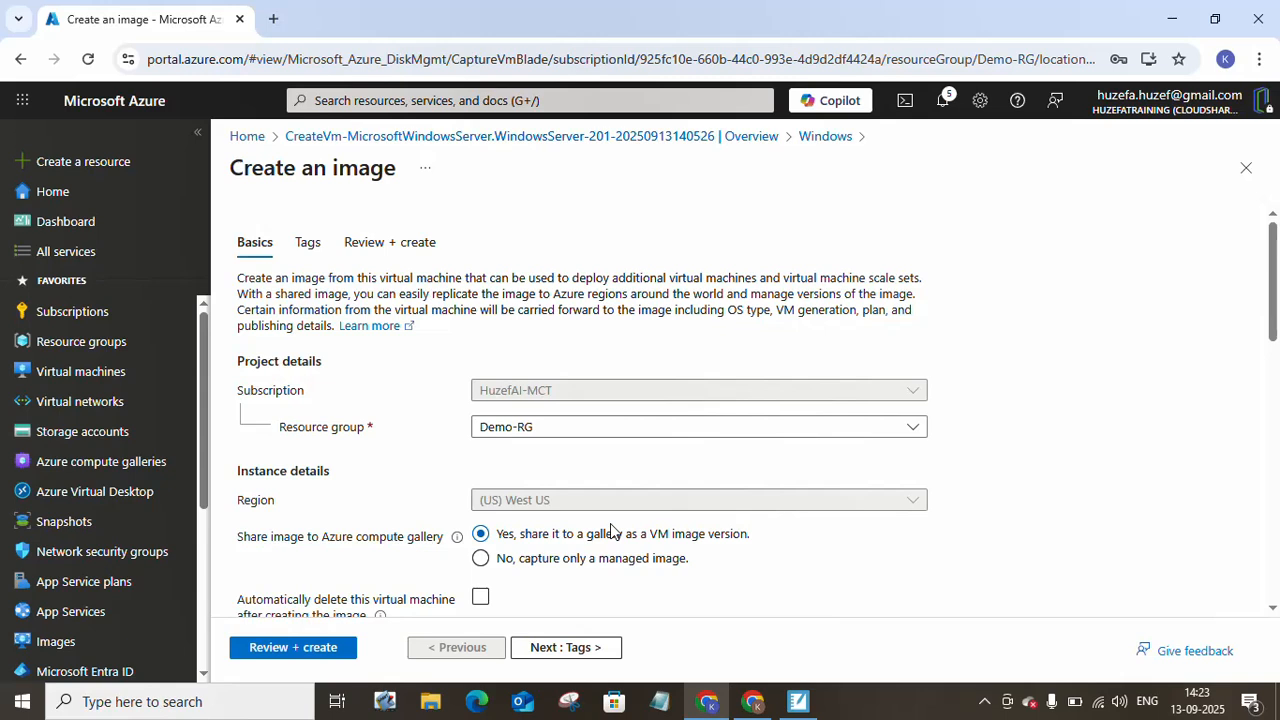
Choose to capture only a managed image and enable automatic deletion of the virtual machine after creating the image.
left_click(482, 560)
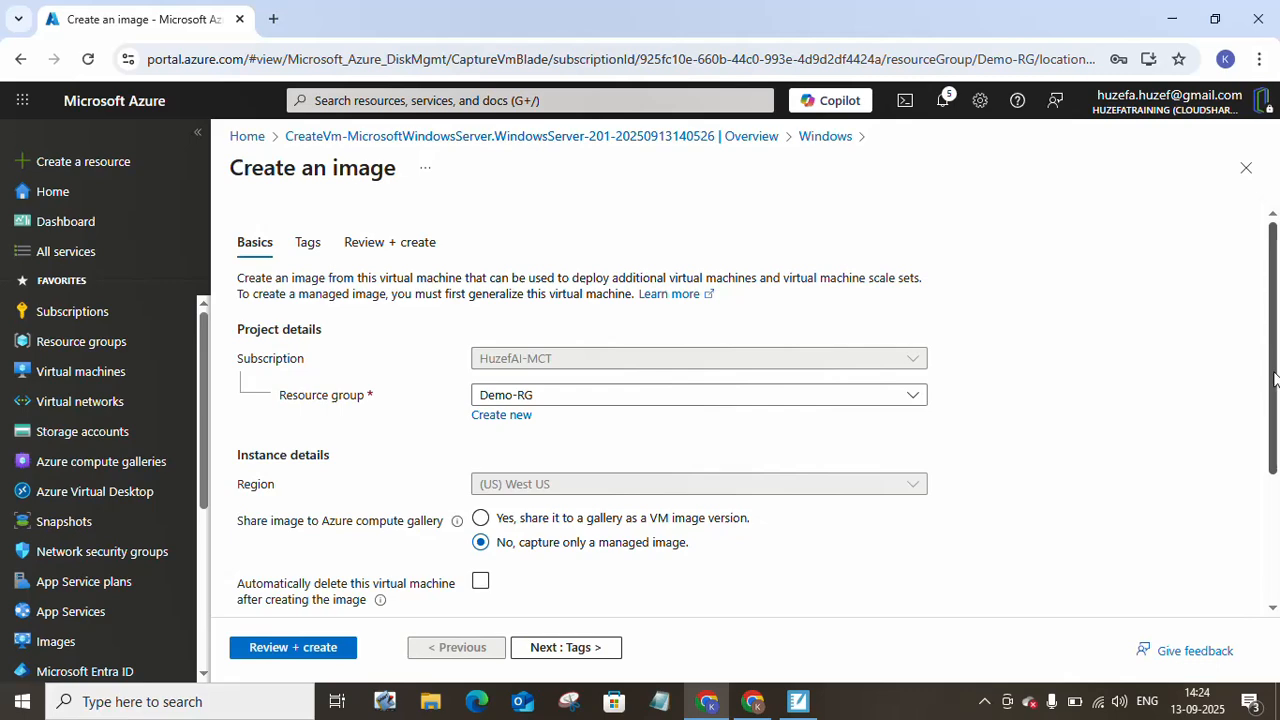
left_click_drag(1275, 385, 1074, 469)
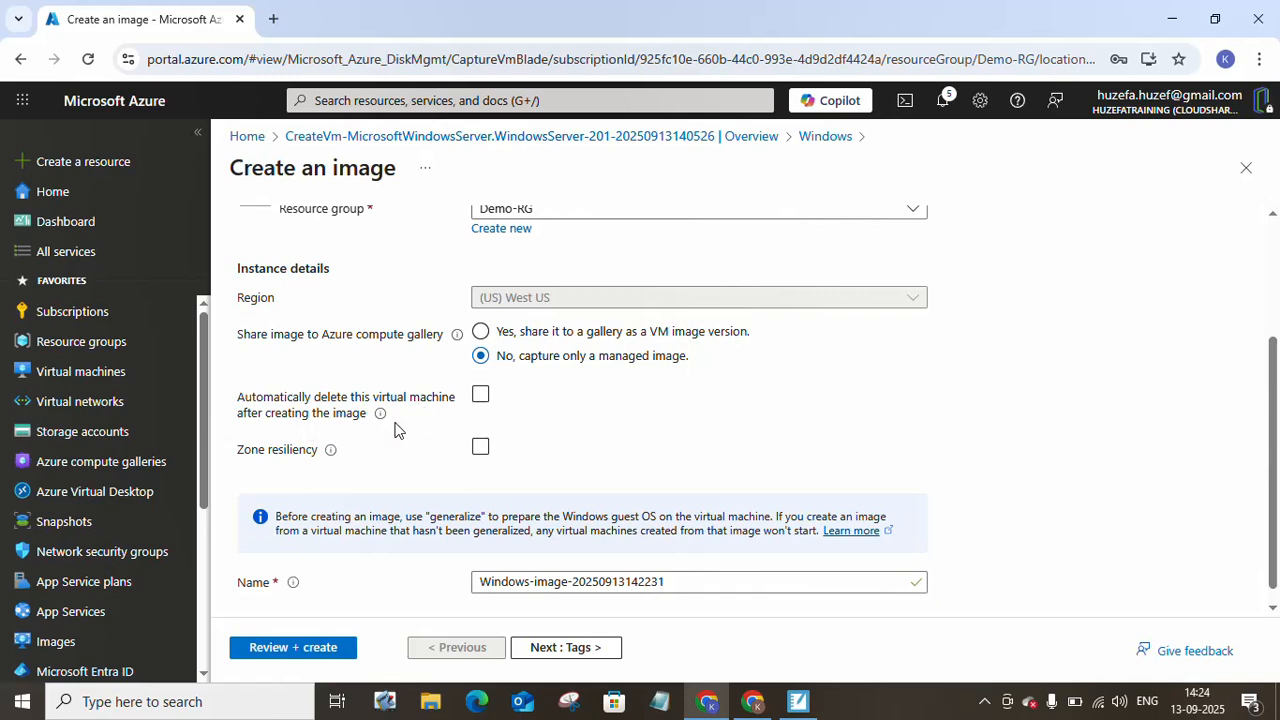
left_click(481, 396)
left_click(481, 397)
scroll(1278, 372, "down", 1)
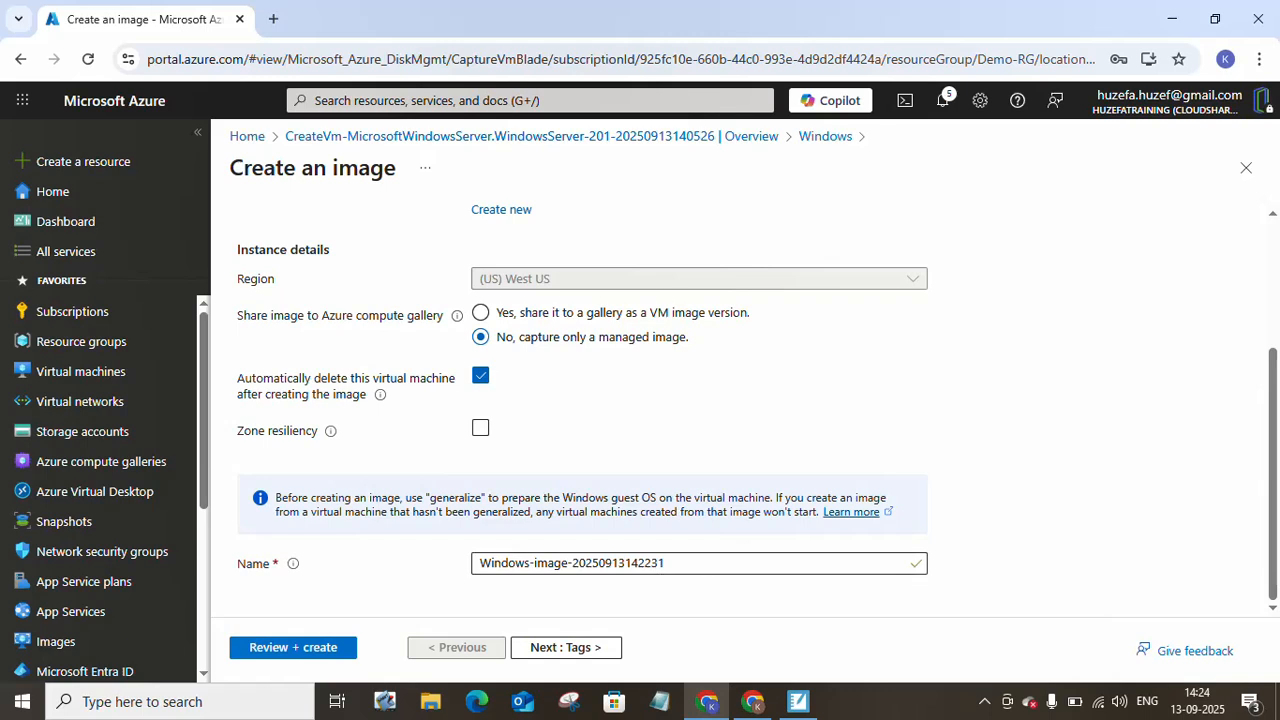
Name the image Windows-image-25, then review and create it.
left_click_drag(666, 563, 573, 566)
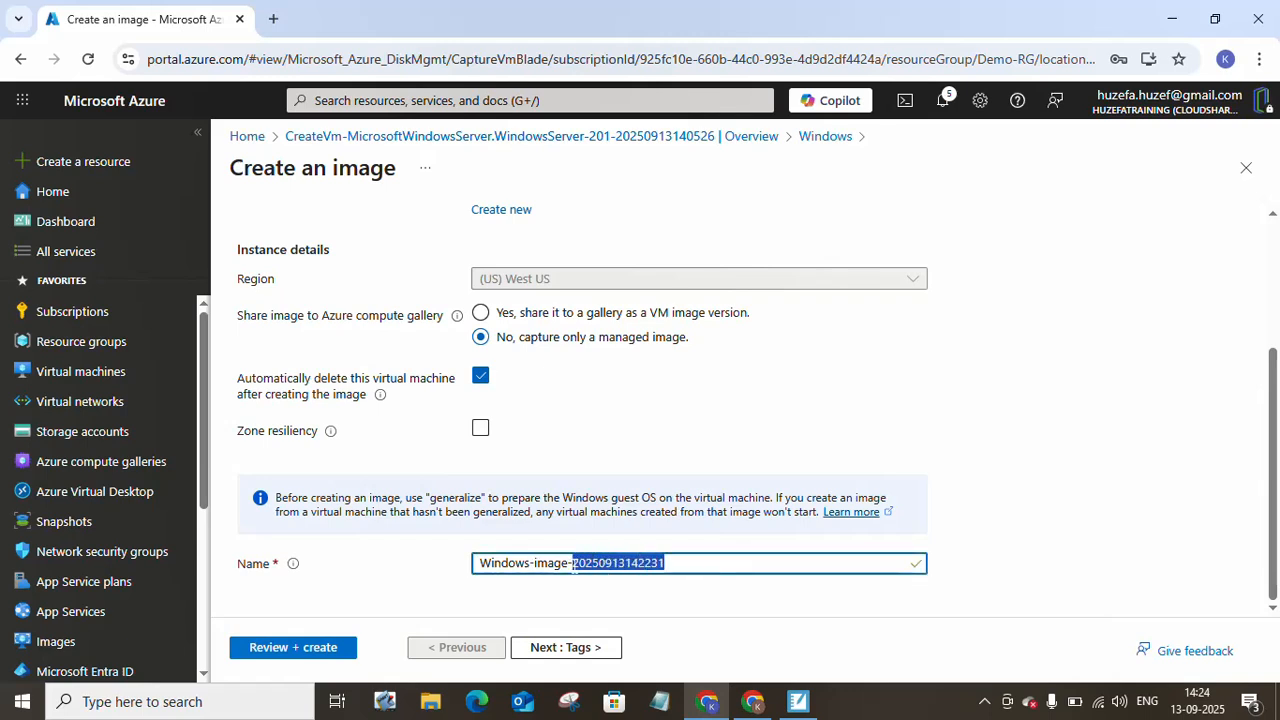
type("2")
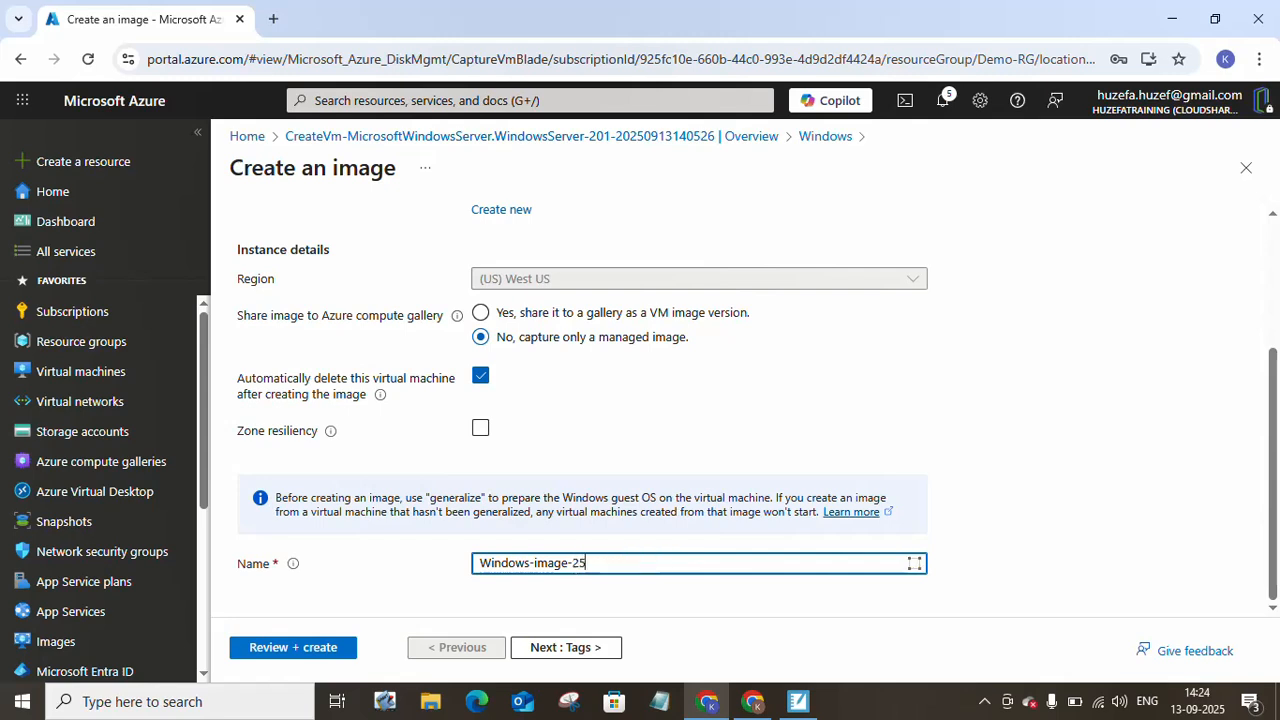
left_click(329, 651)
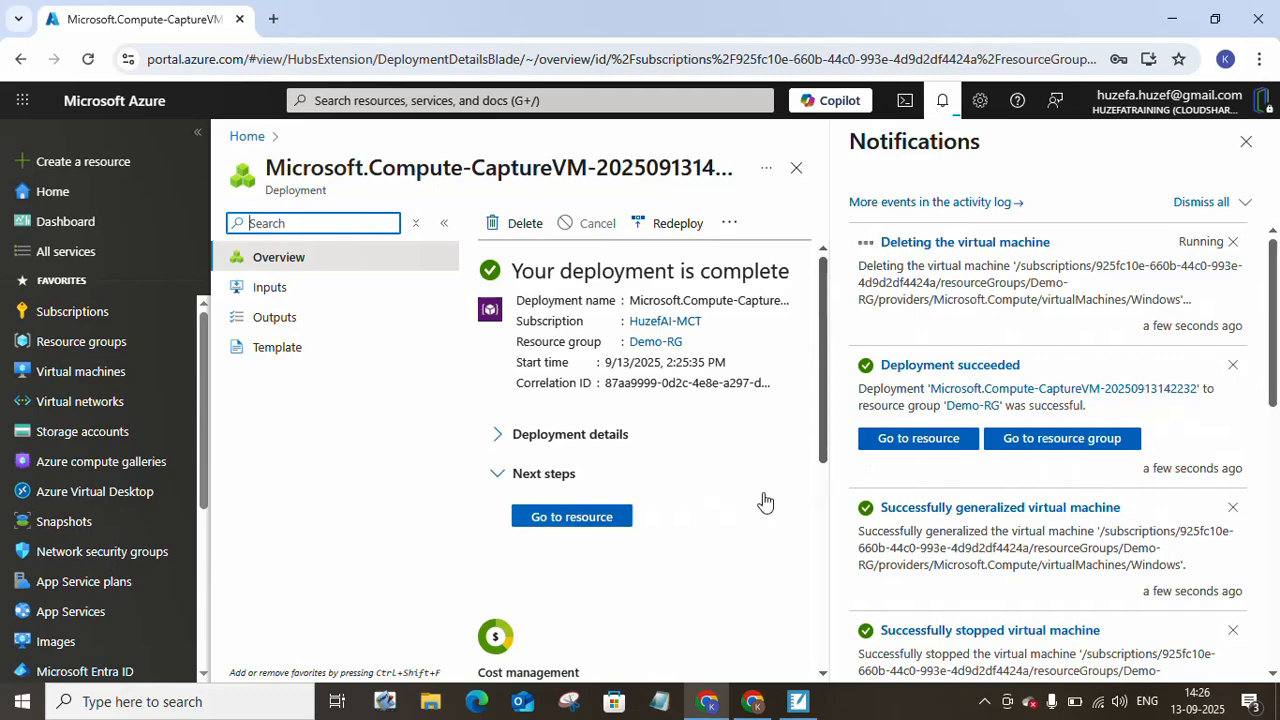
Check the portal notifications for the virtual machine's deletion, and open the virtual machines list.
left_click(1245, 142)
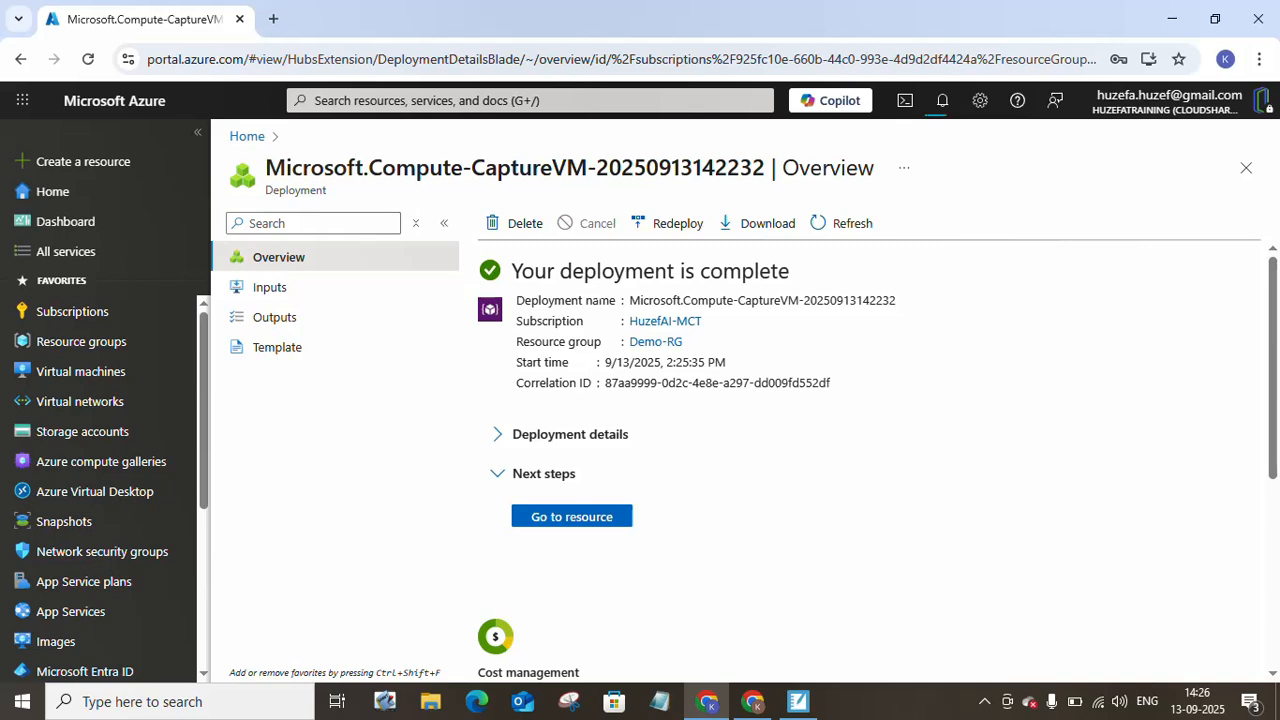
left_click(941, 101)
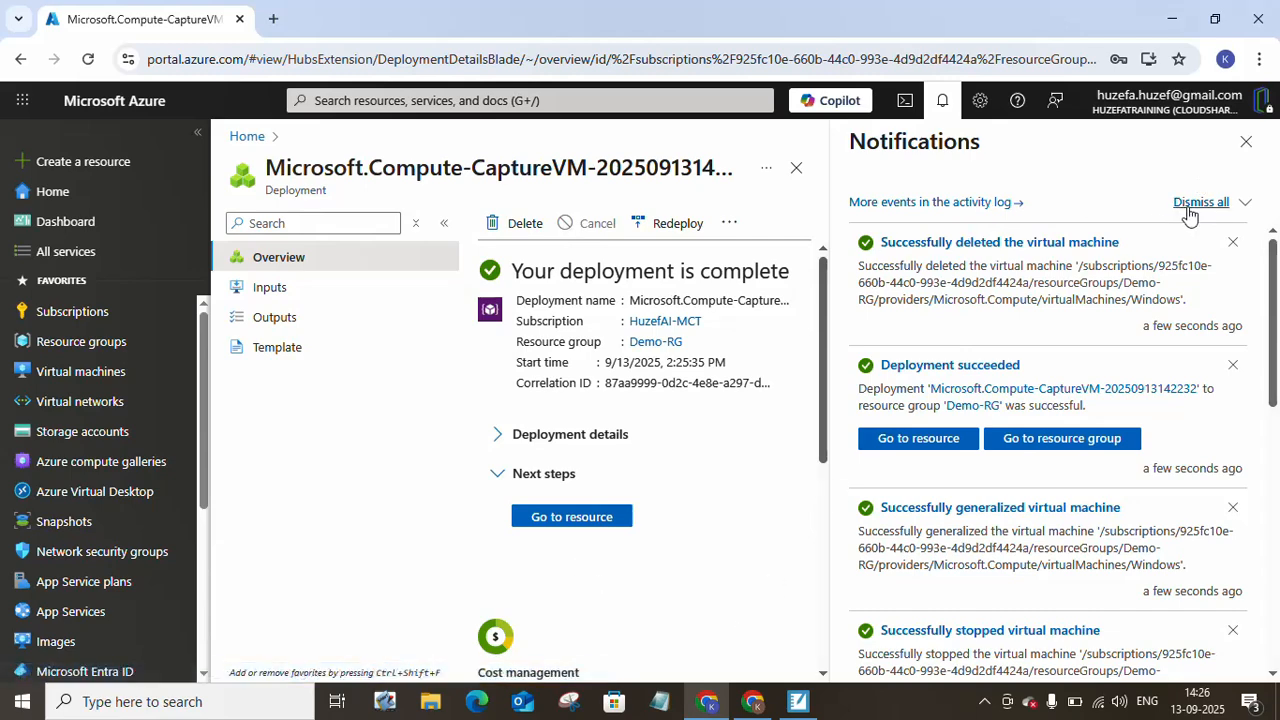
left_click(1245, 144)
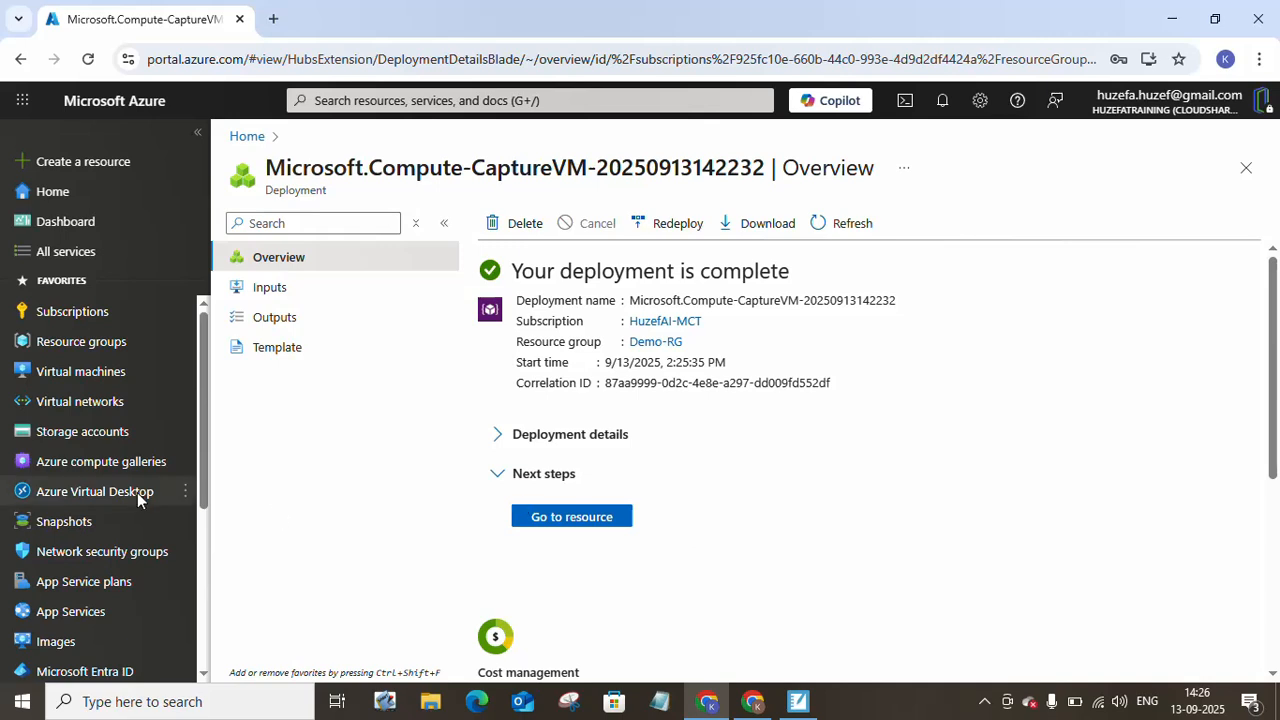
left_click(72, 378)
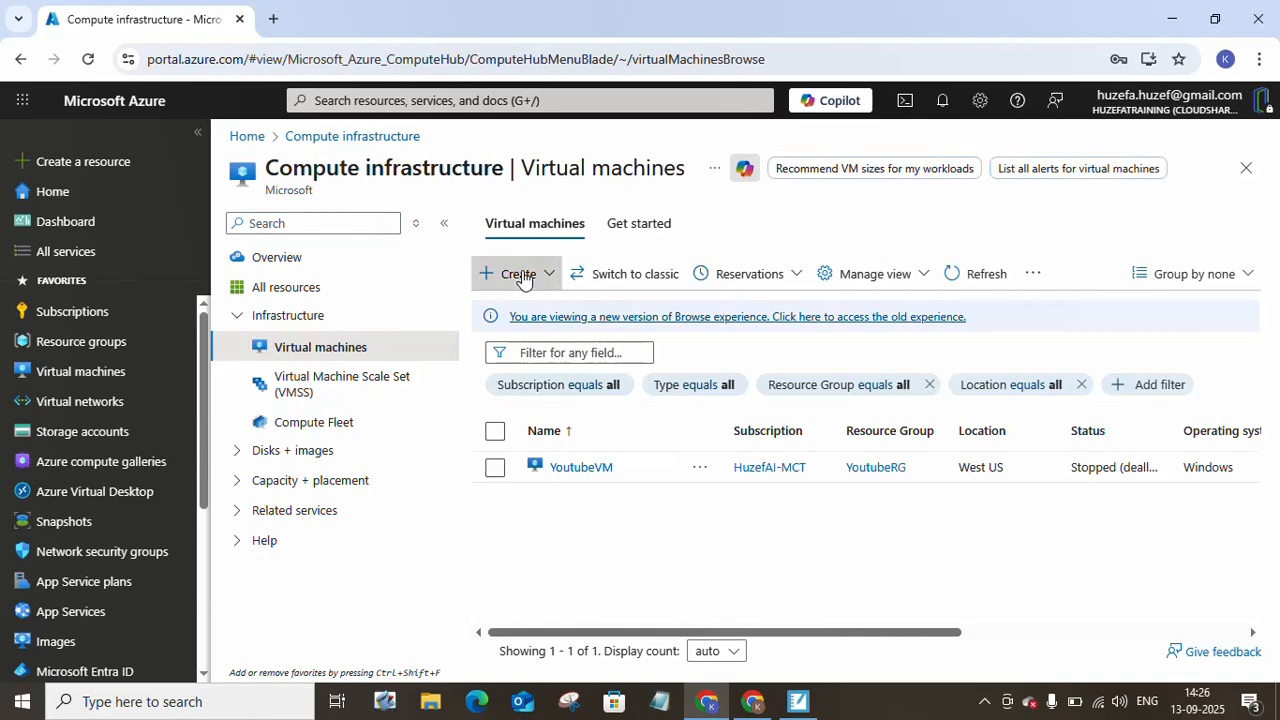
Start creating a virtual machine and select Windows-image-25 from your own images as its source image.
left_click(521, 276)
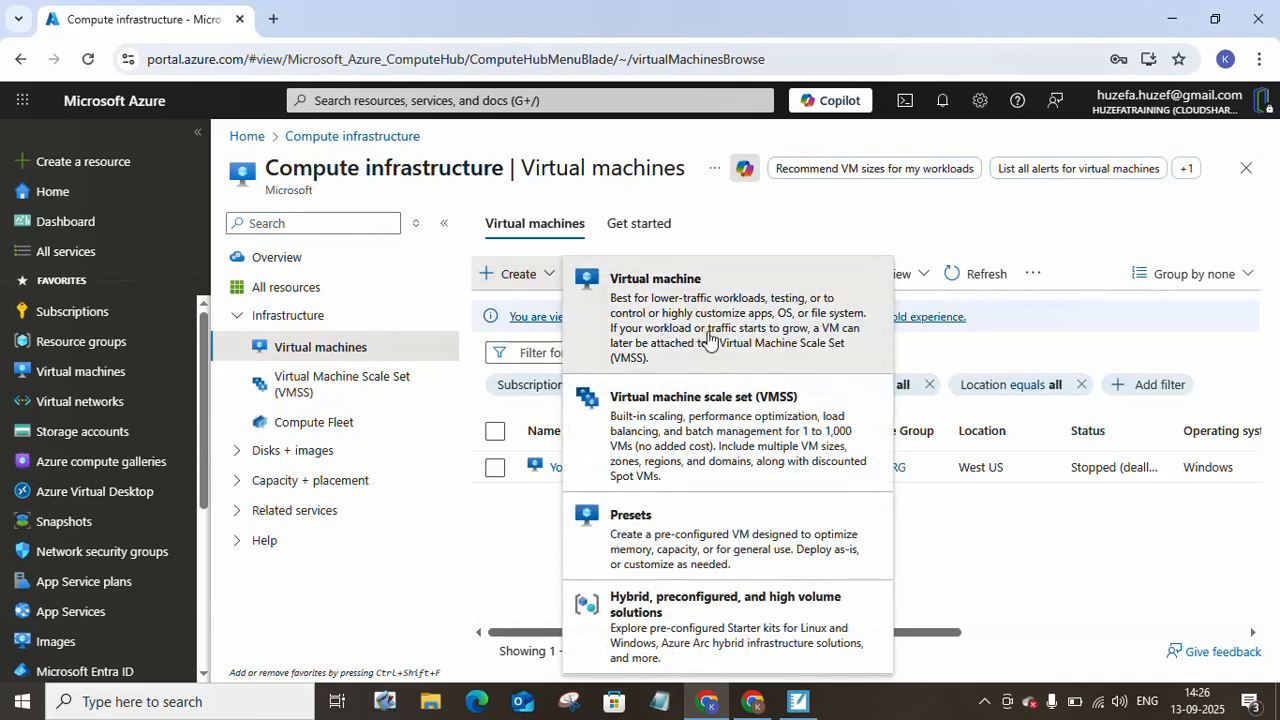
left_click(708, 340)
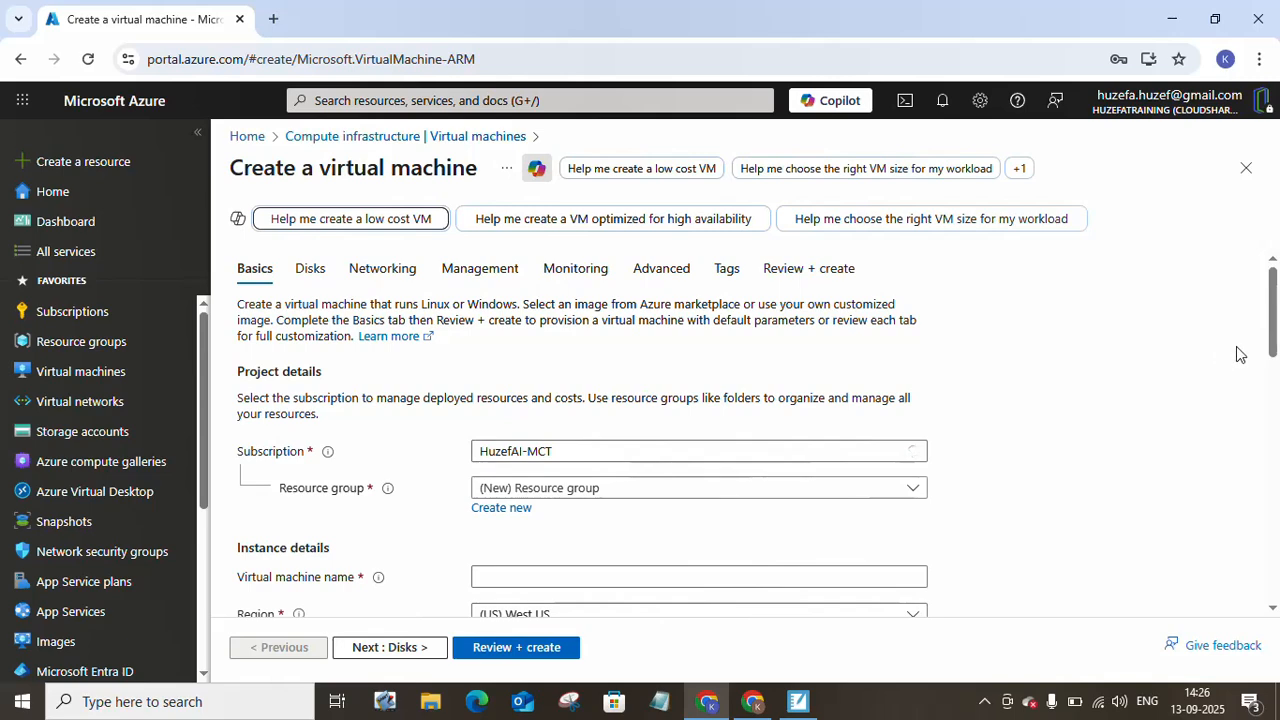
left_click_drag(1266, 347, 1268, 440)
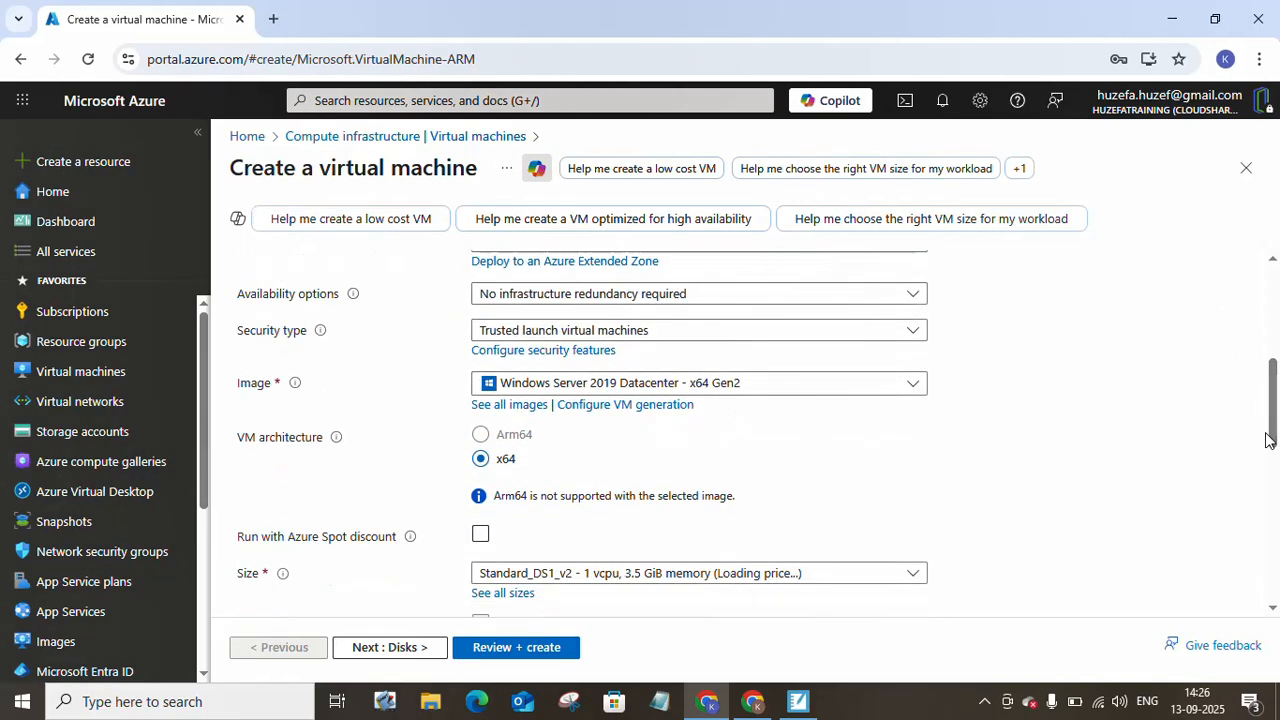
left_click(800, 382)
left_click(1038, 467)
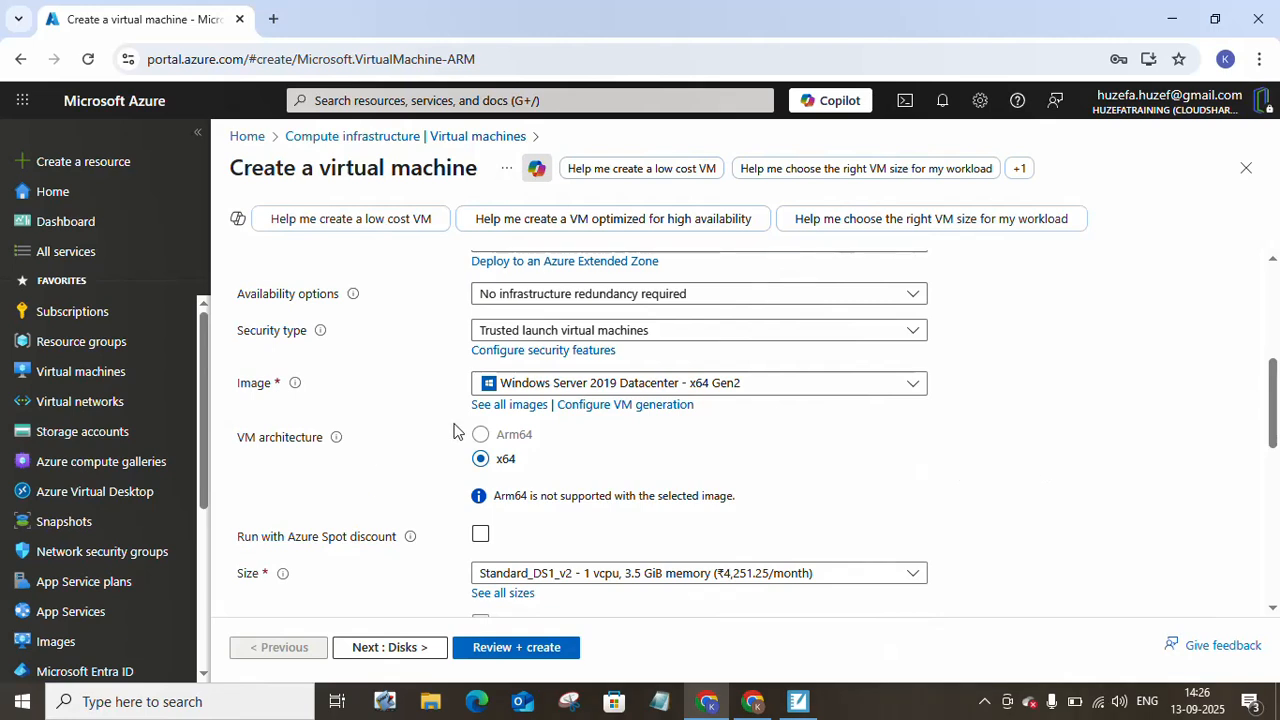
left_click(521, 406)
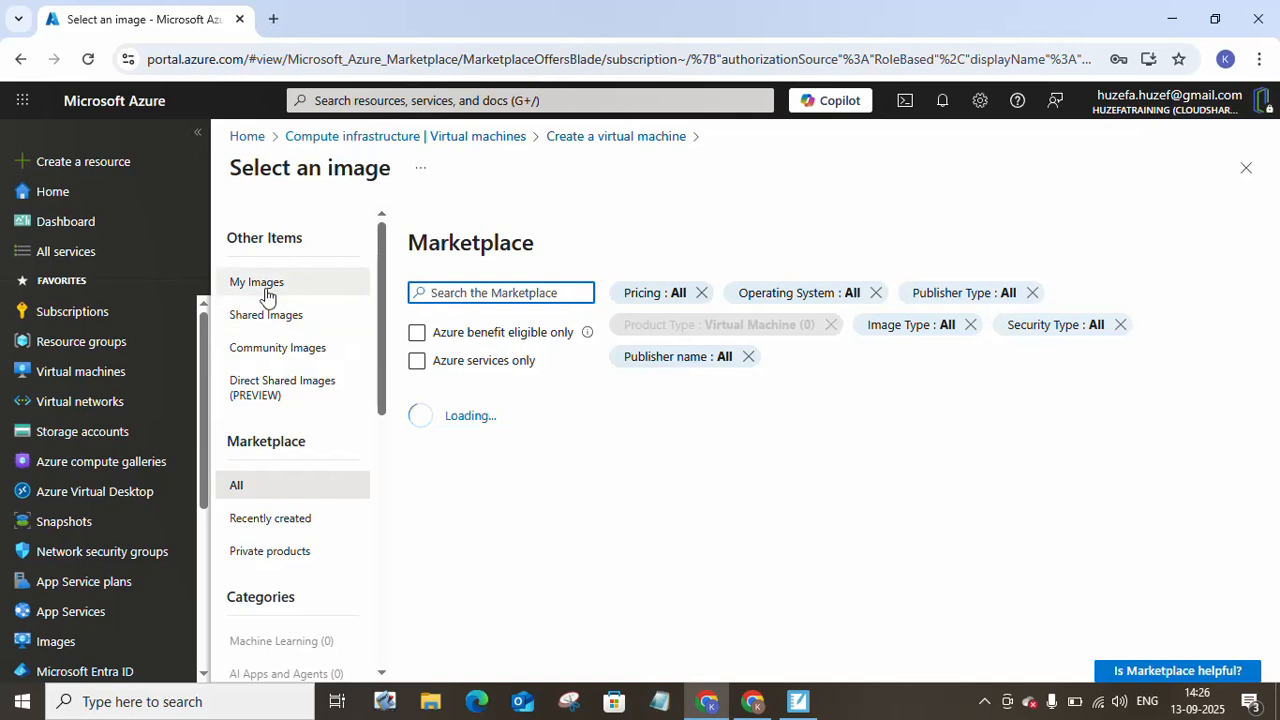
left_click(268, 292)
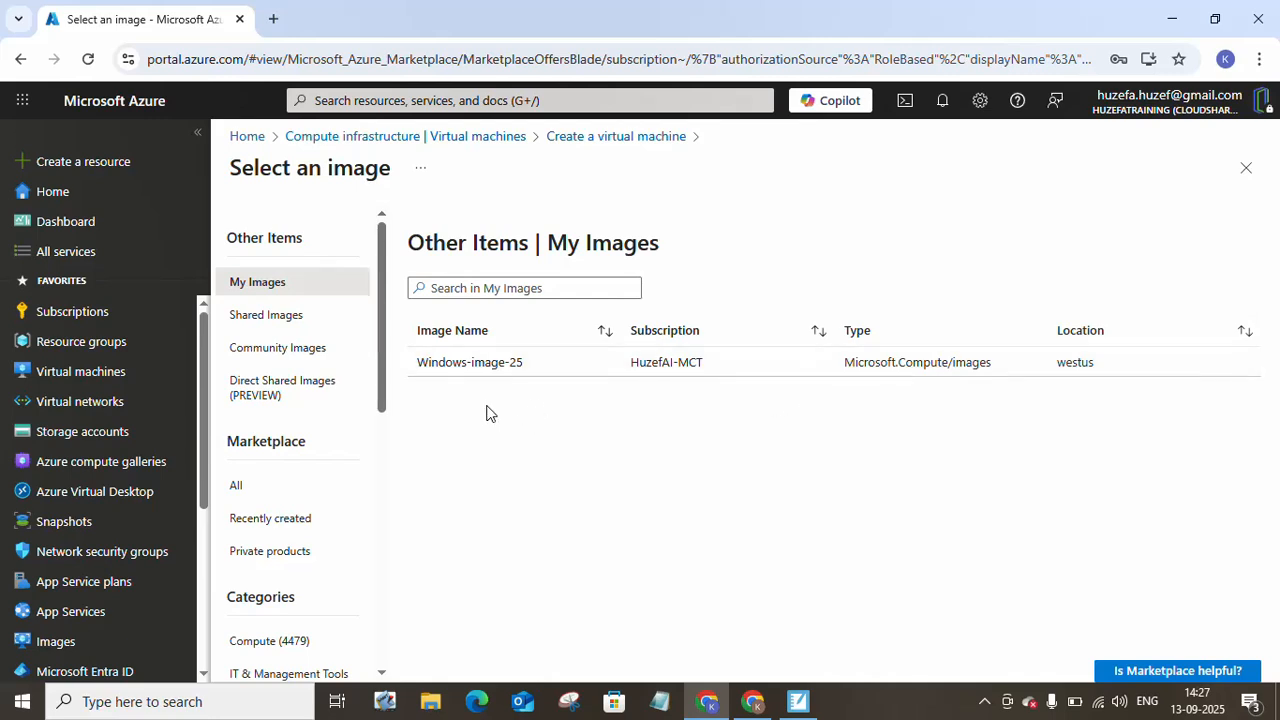
left_click(470, 362)
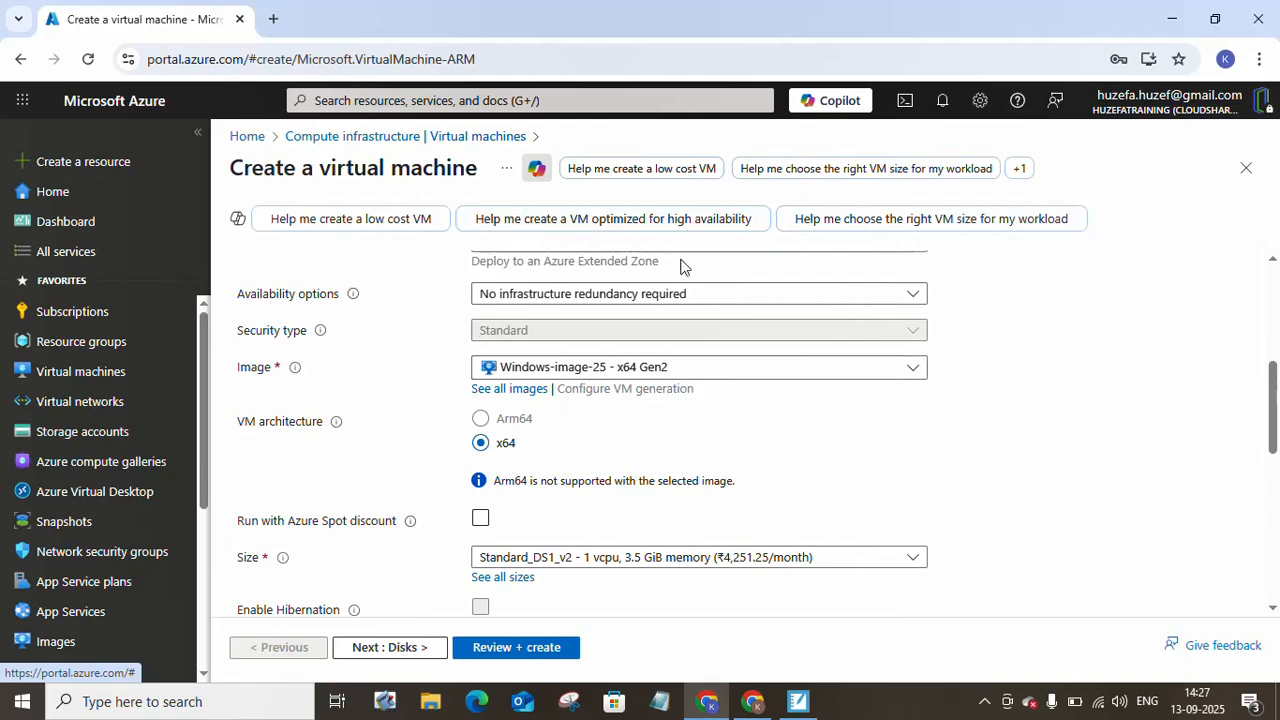
Find the Images service, open Windows-image-25, and start creating a virtual machine from it.
left_click(441, 100)
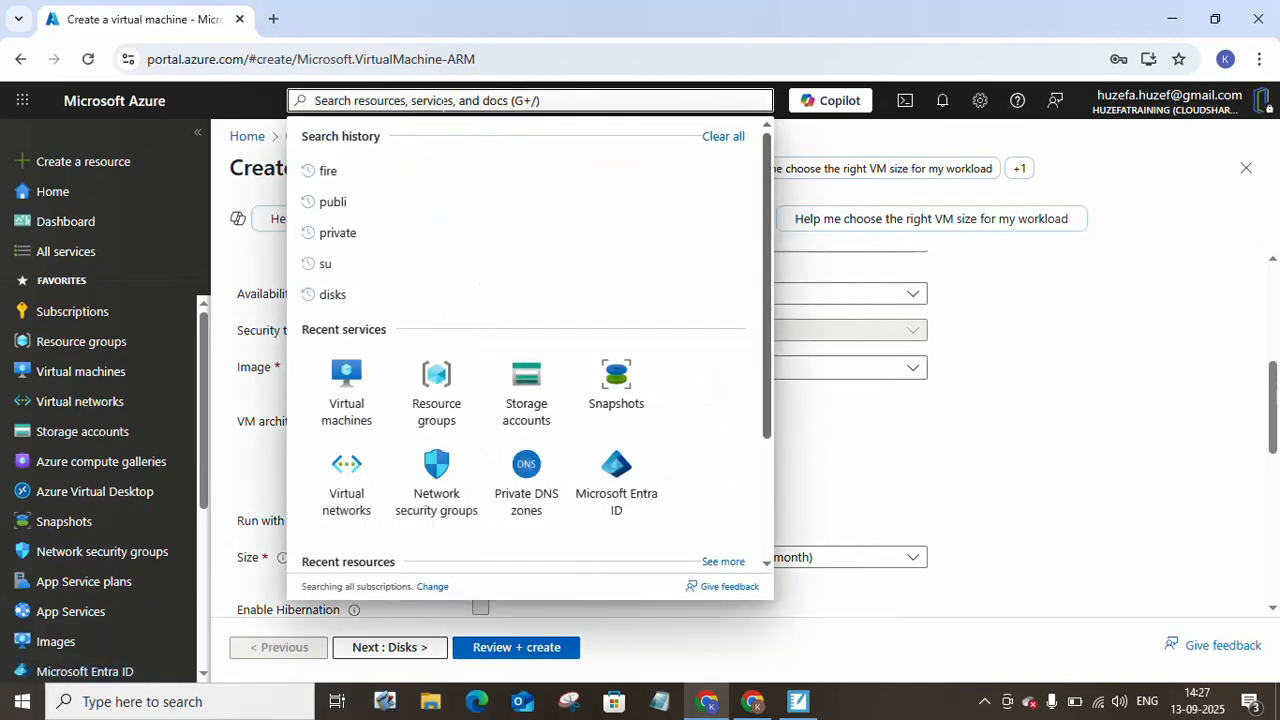
type("images")
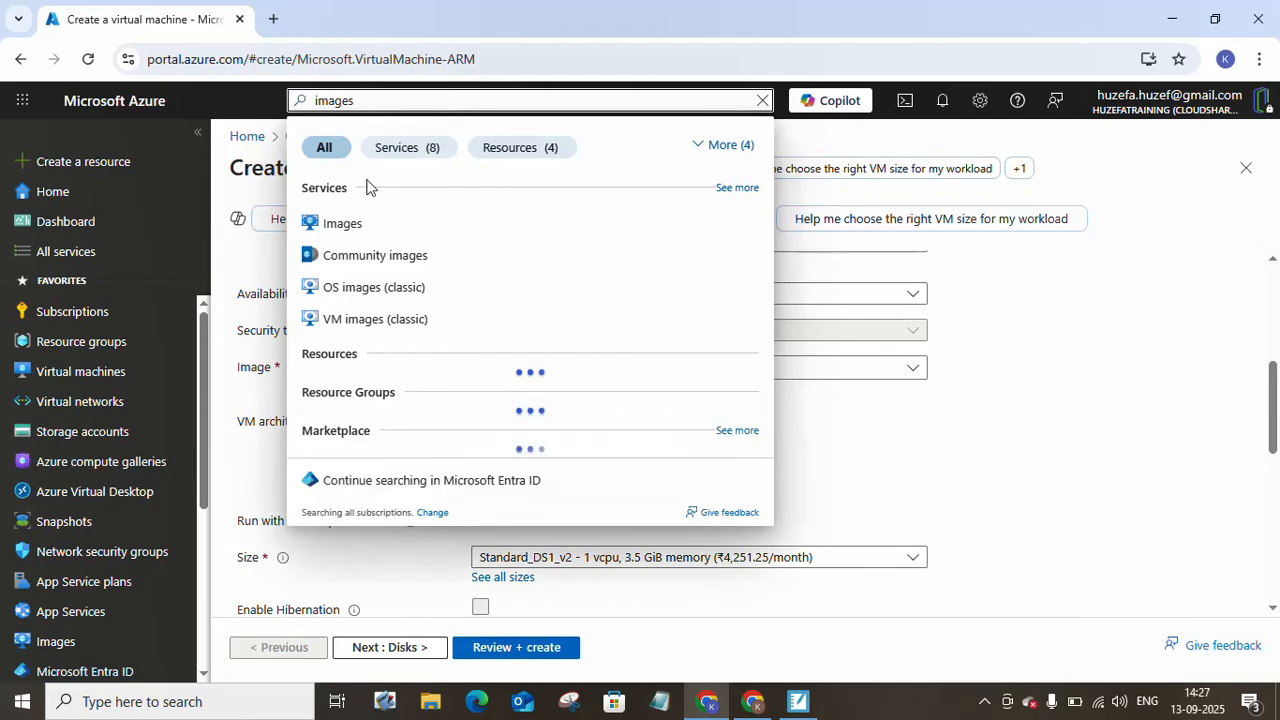
left_click(350, 234)
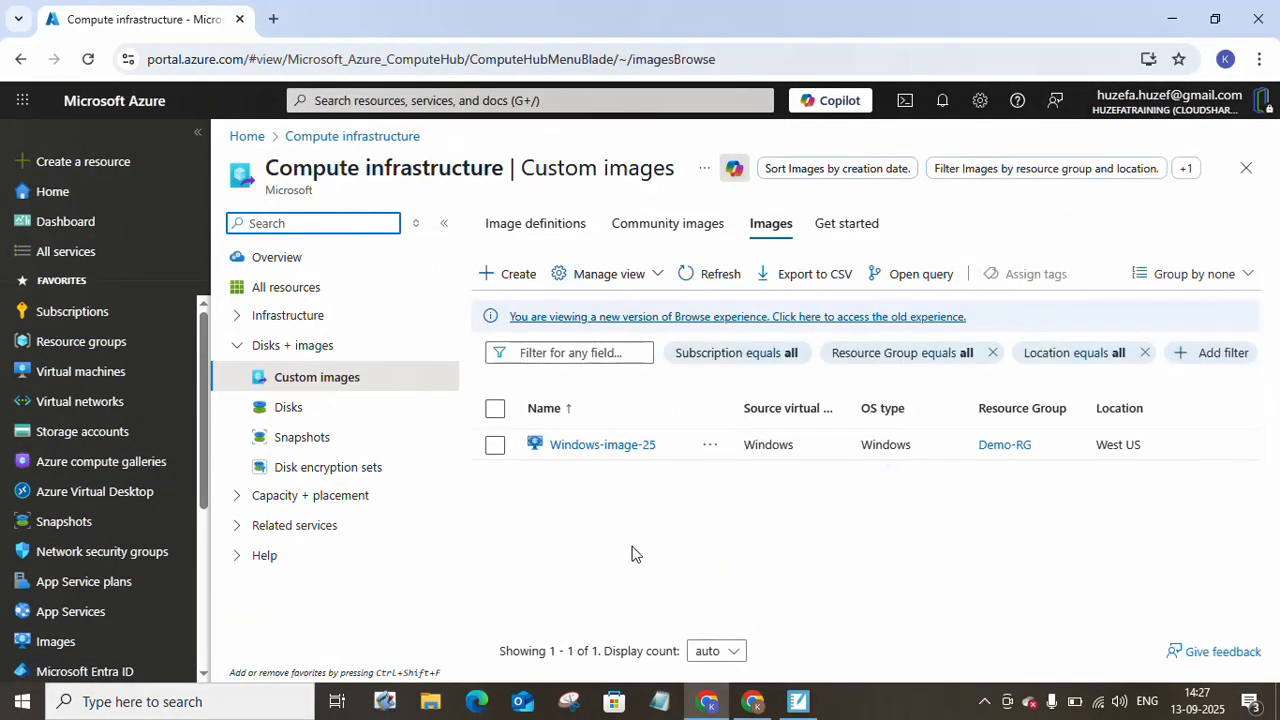
left_click(606, 450)
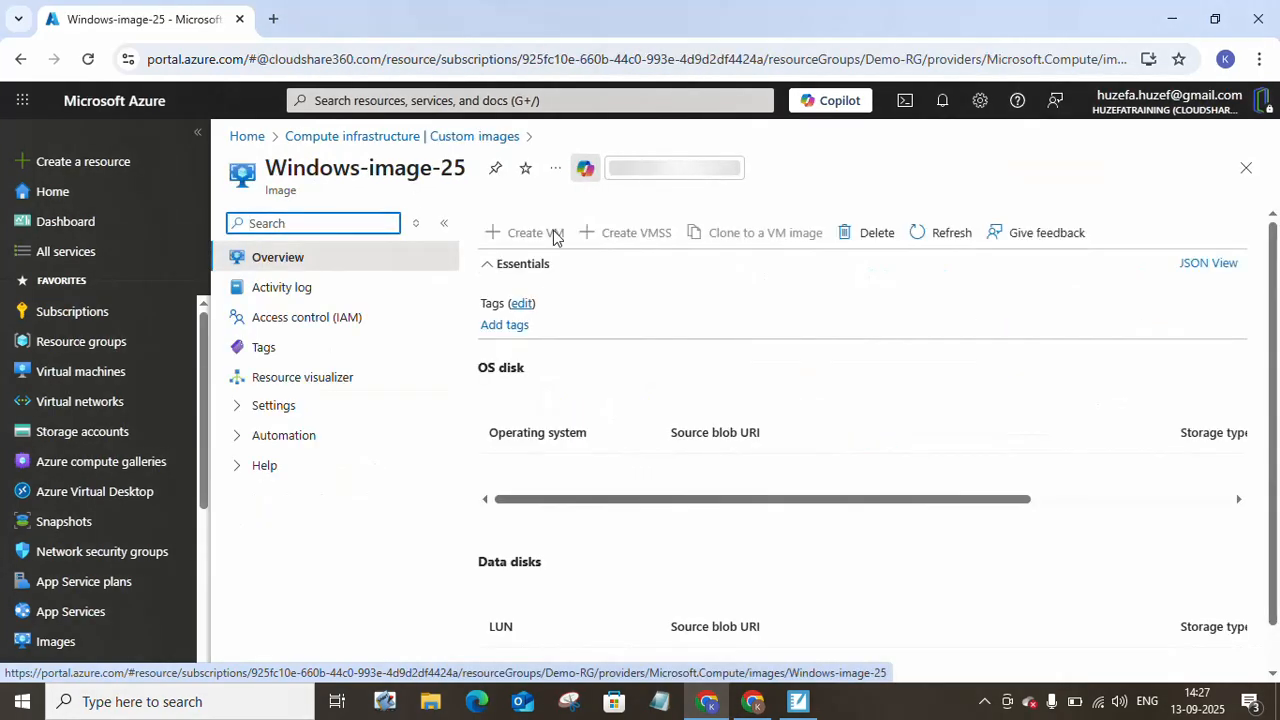
left_click(548, 234)
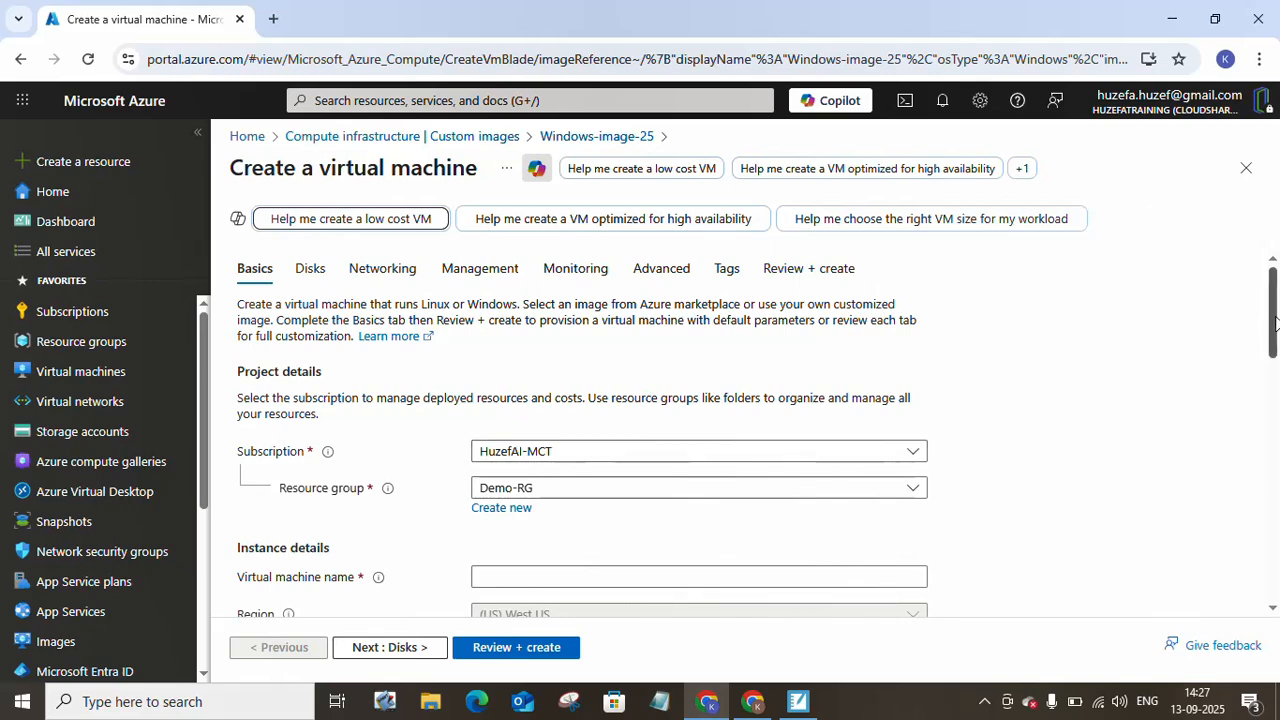
Name the virtual machine vm1 and check its availability options.
left_click_drag(1275, 322, 1275, 370)
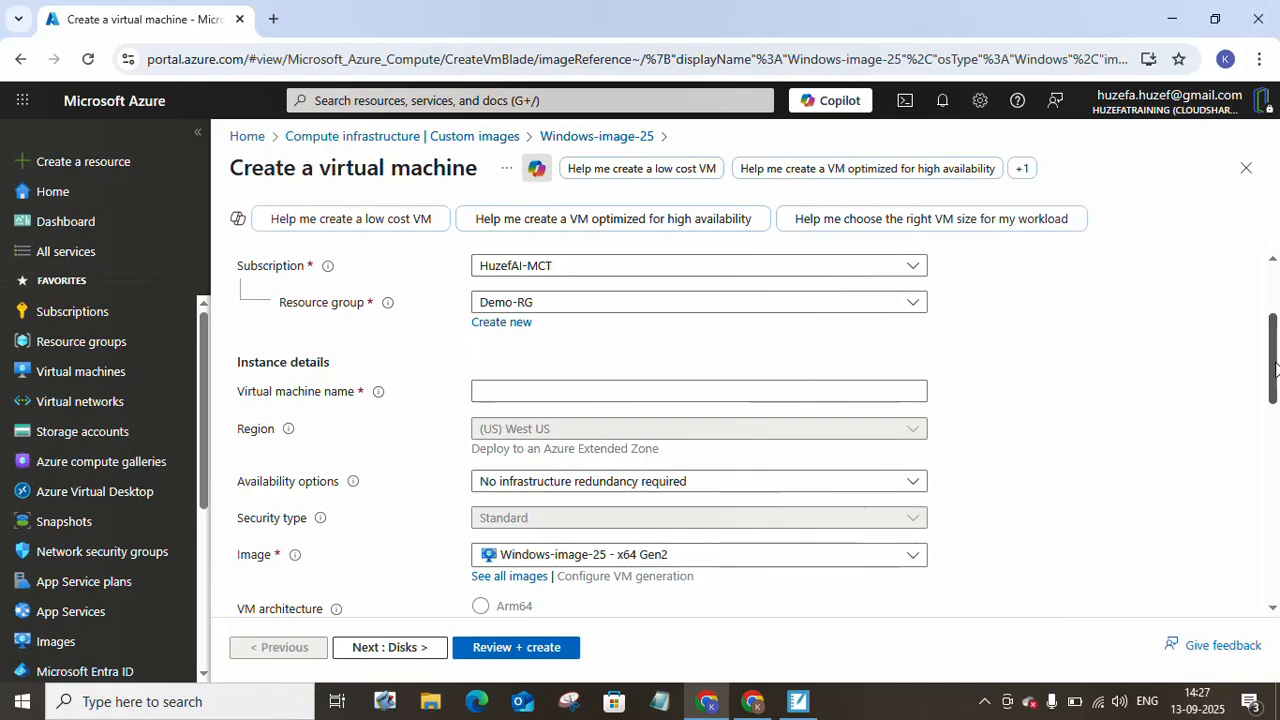
left_click(723, 390)
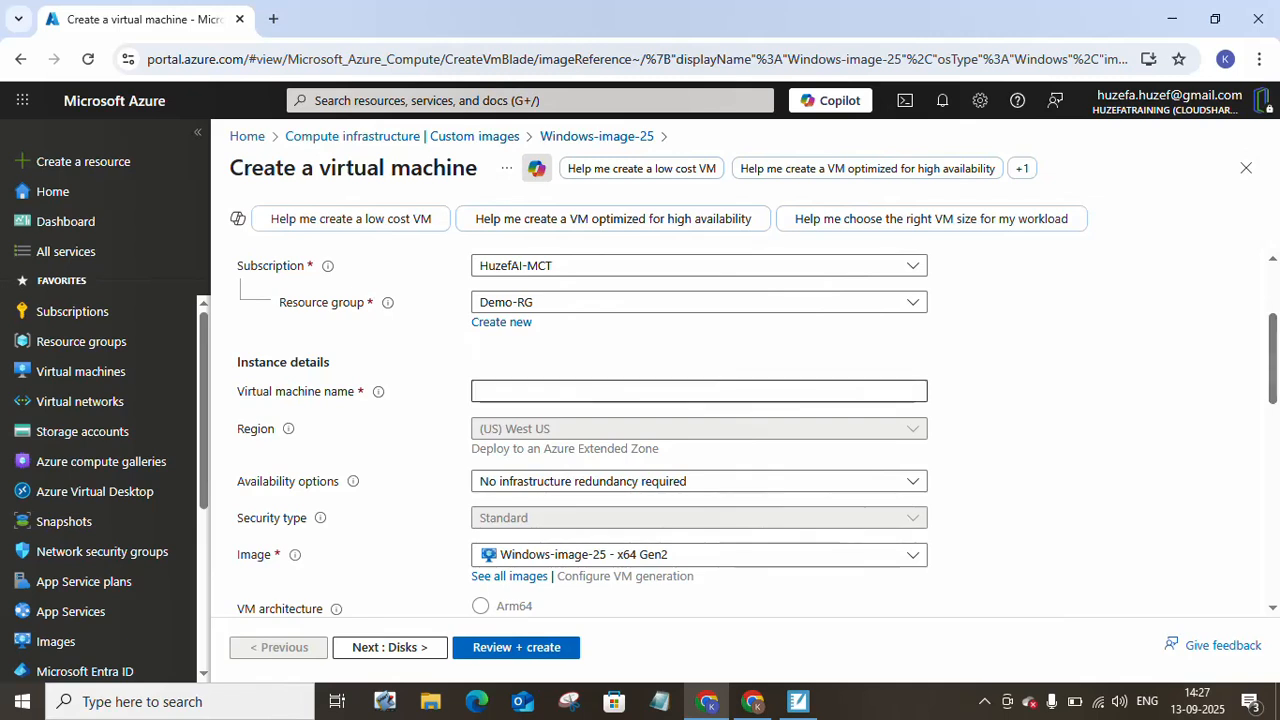
left_click(723, 391)
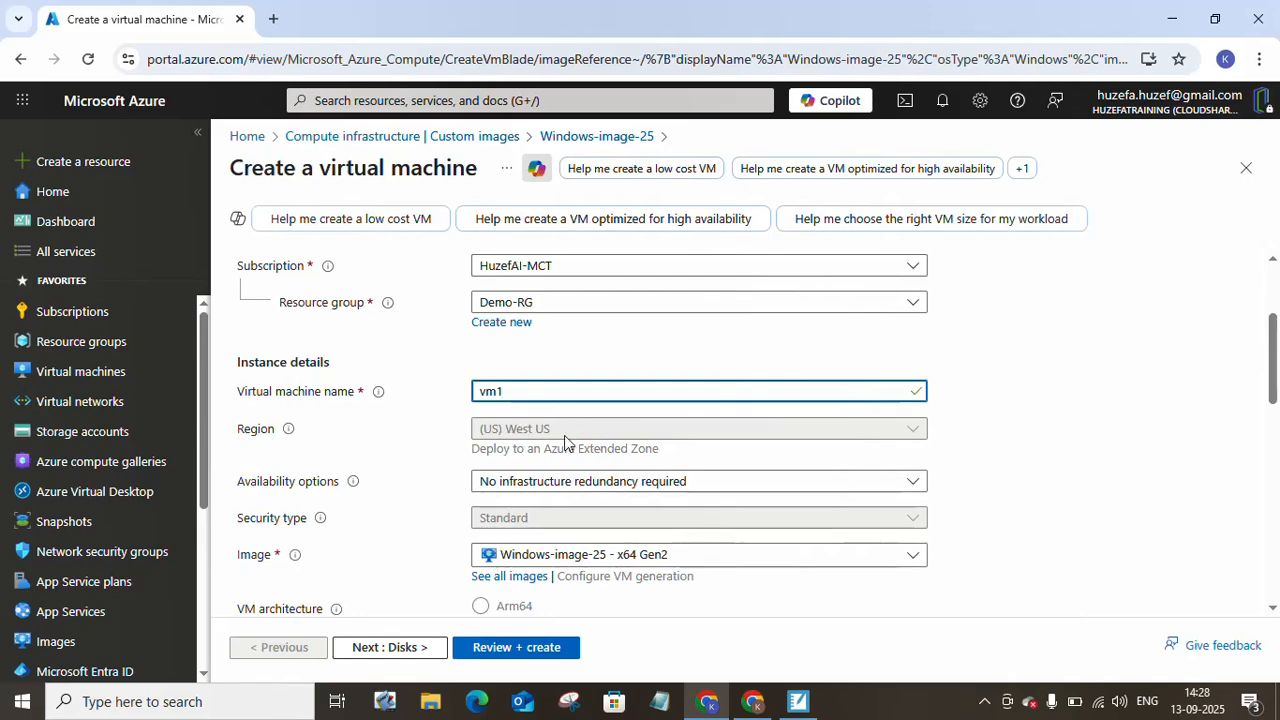
left_click(1274, 360)
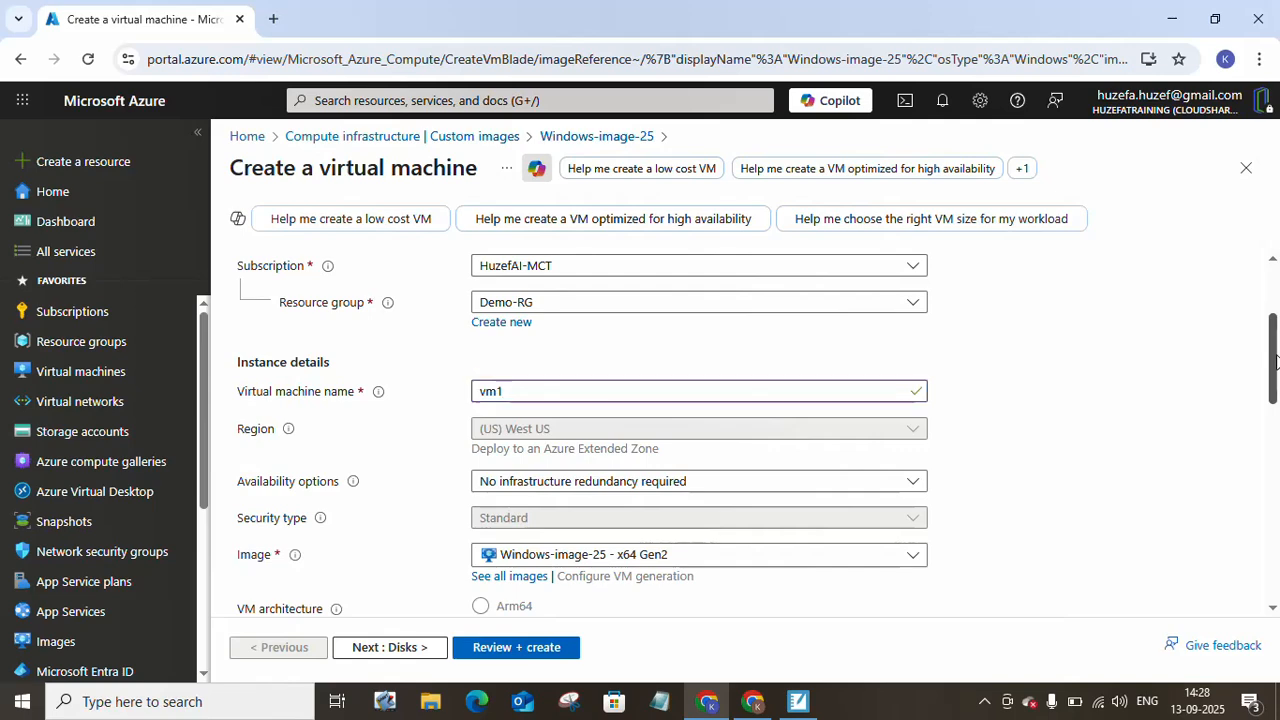
scroll(1274, 360, "down", 3)
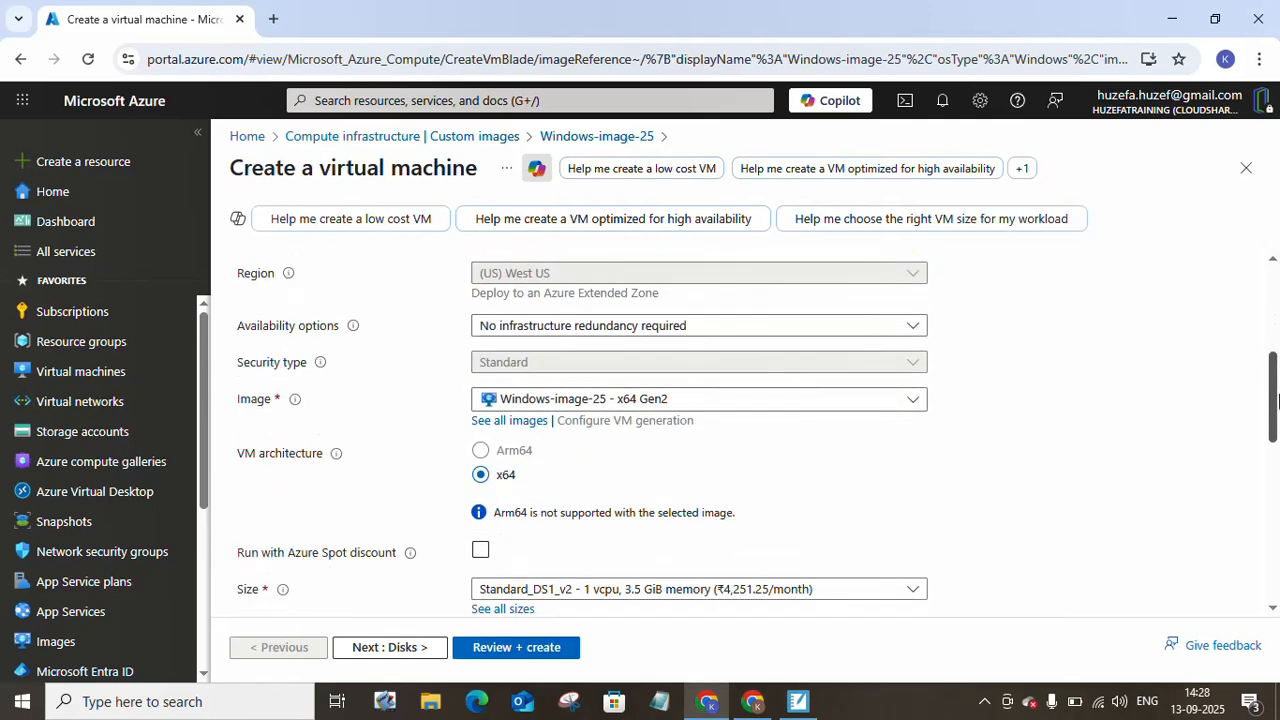
left_click(522, 322)
left_click(526, 324)
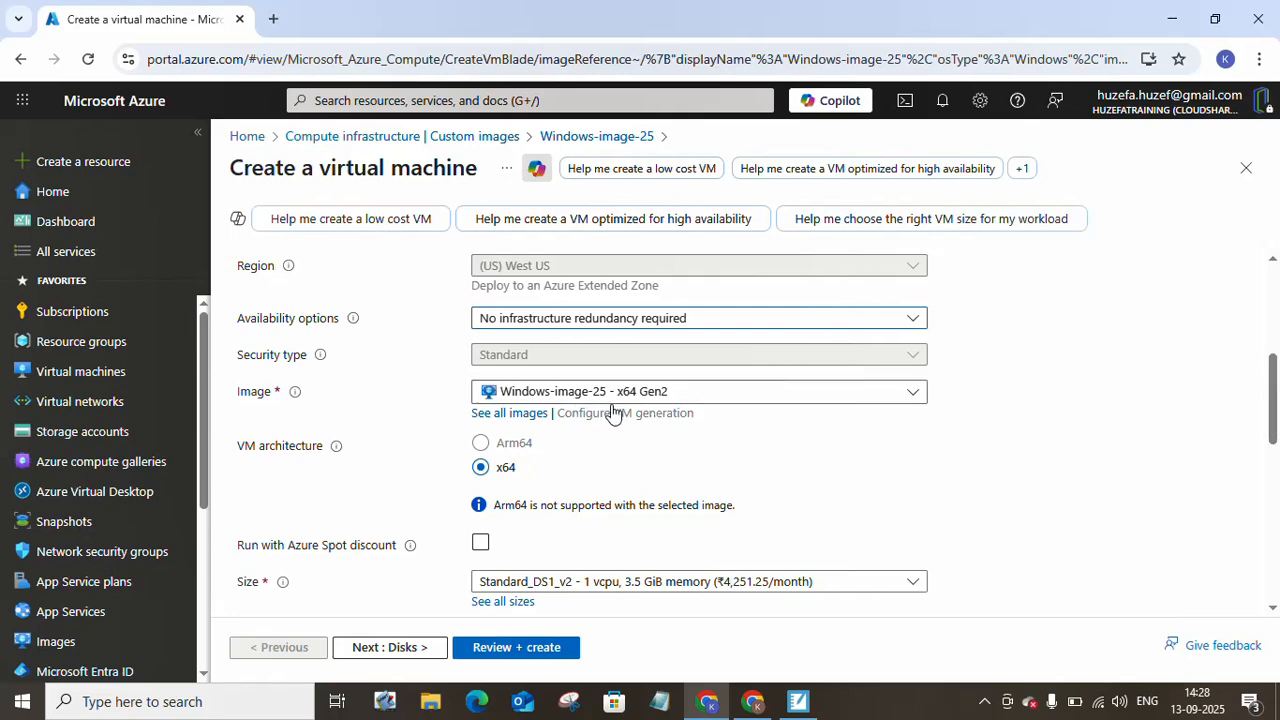
Enter the administrator account's username, and enter and confirm its password.
left_click_drag(1275, 438, 1274, 488)
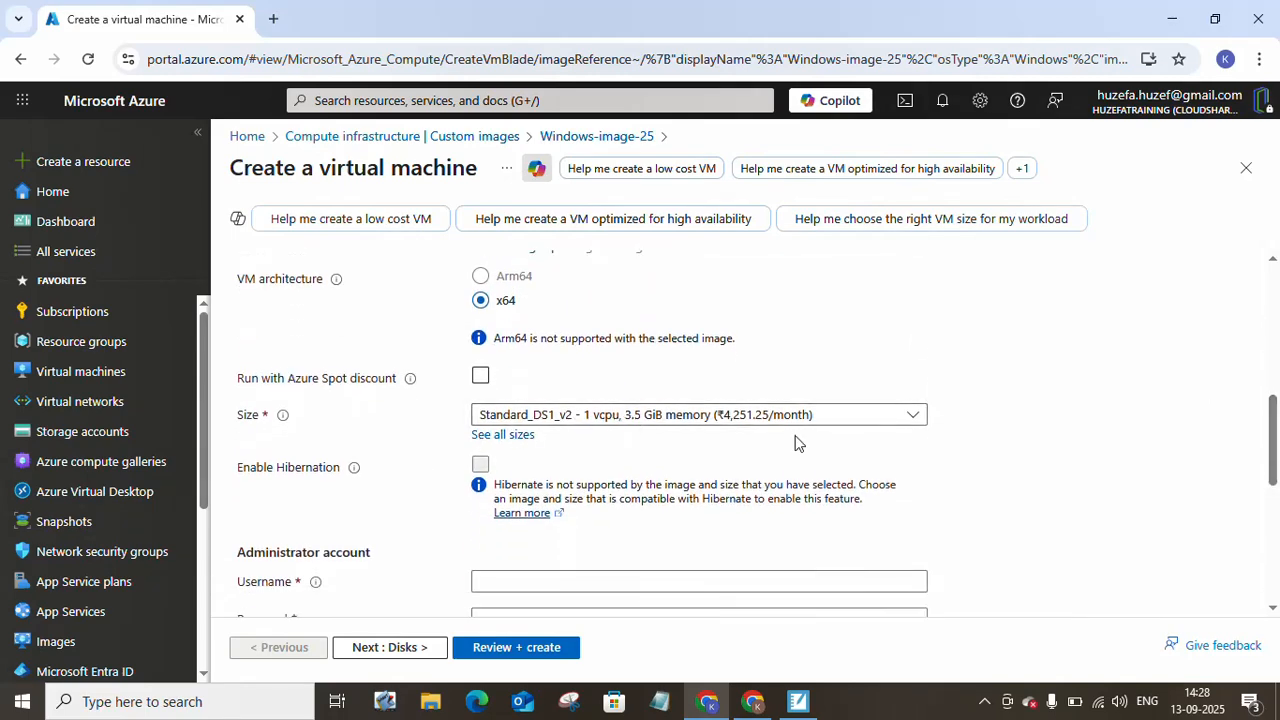
left_click_drag(1277, 425, 1275, 478)
left_click(607, 356)
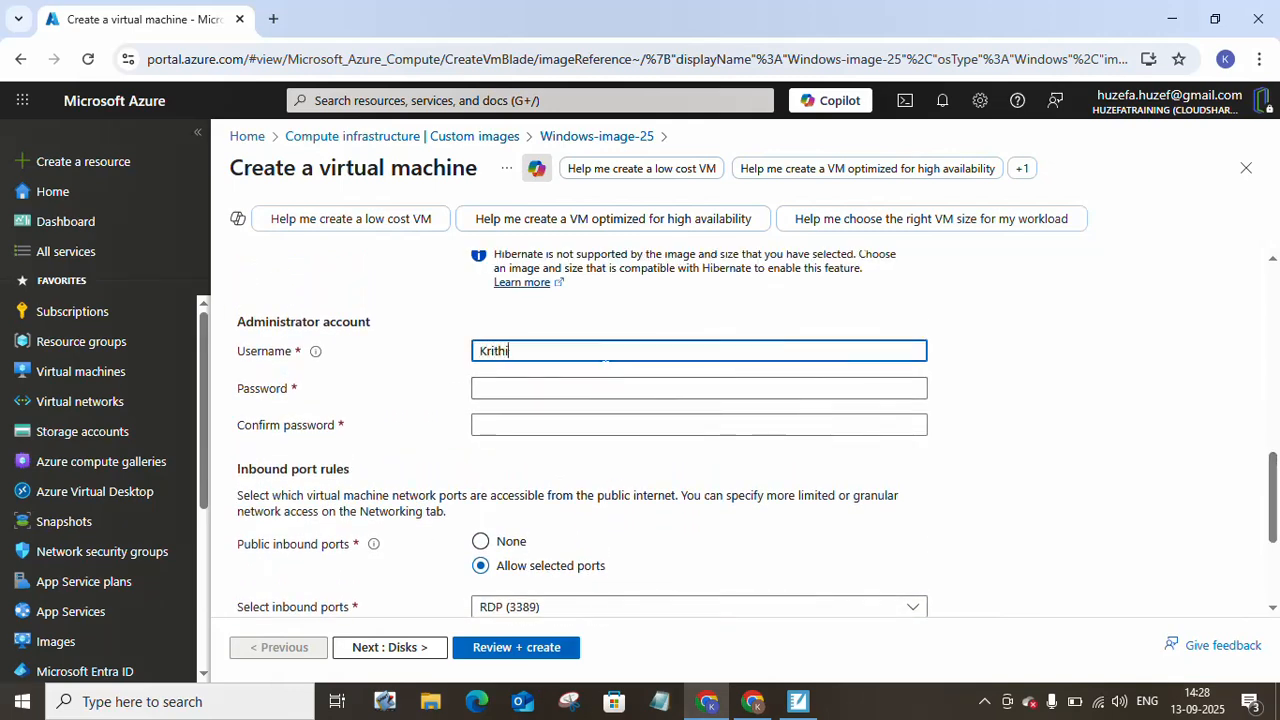
left_click(586, 387)
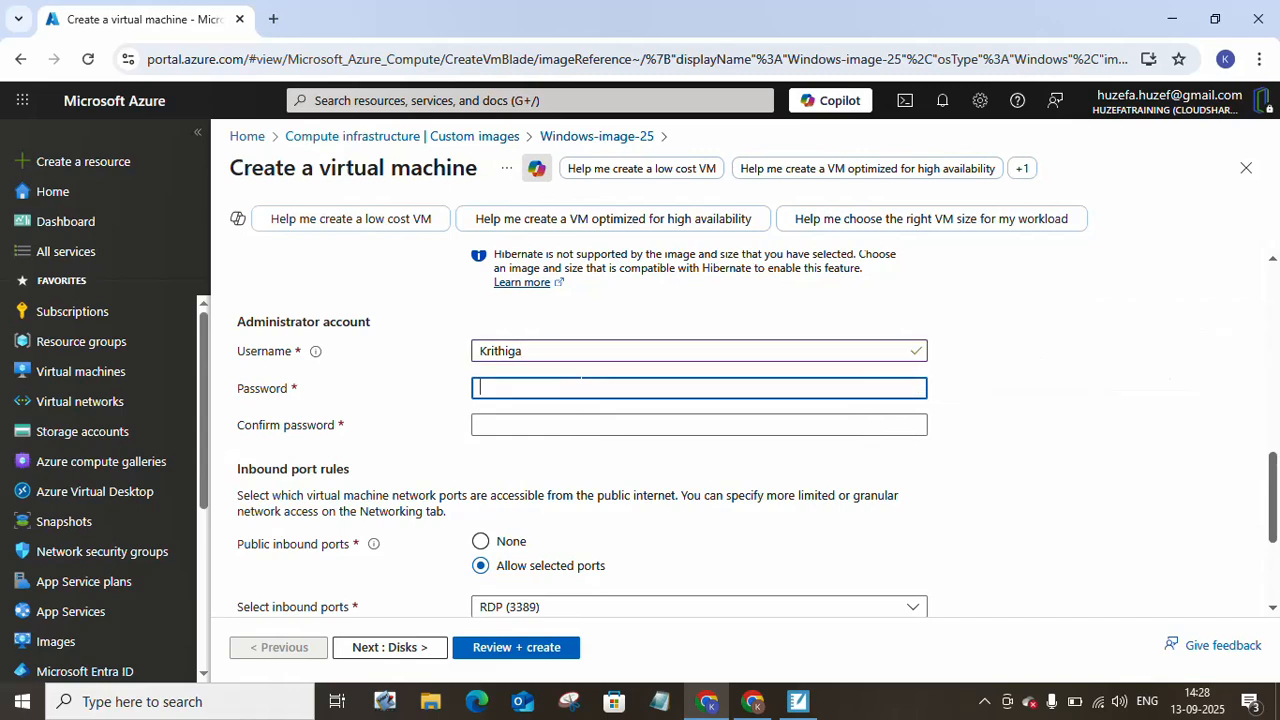
type("••")
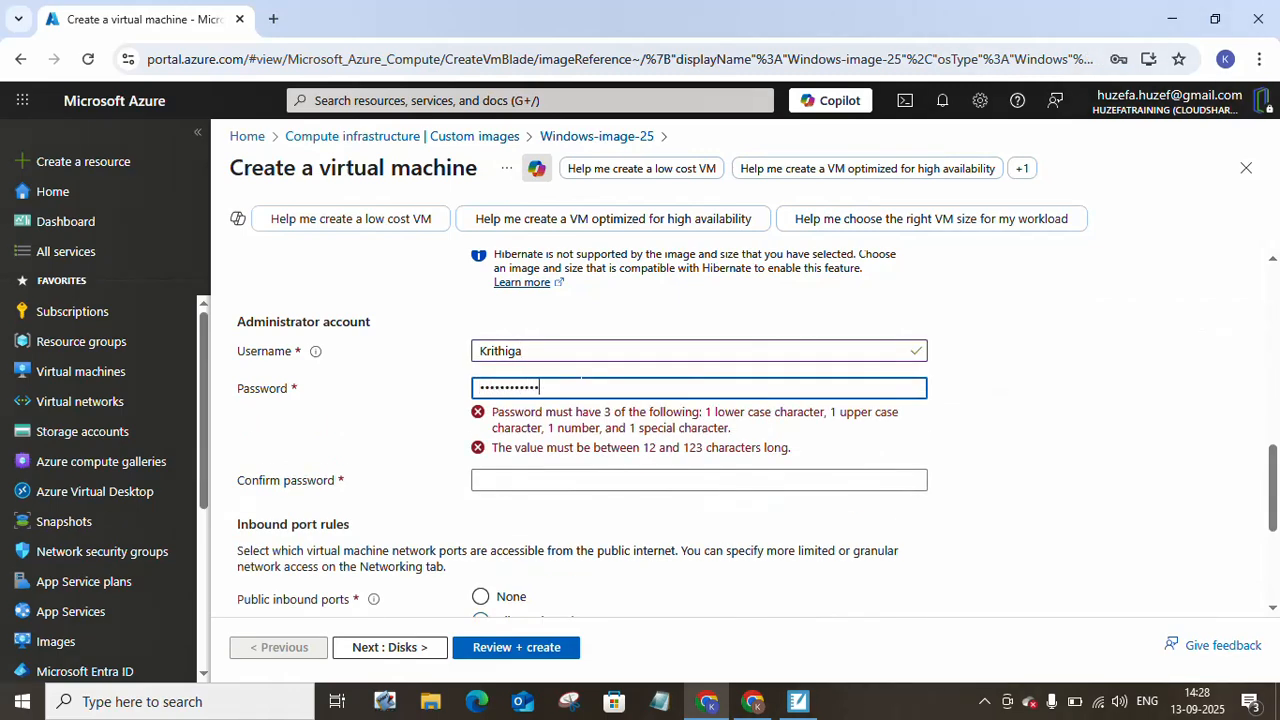
left_click(581, 425)
type("•")
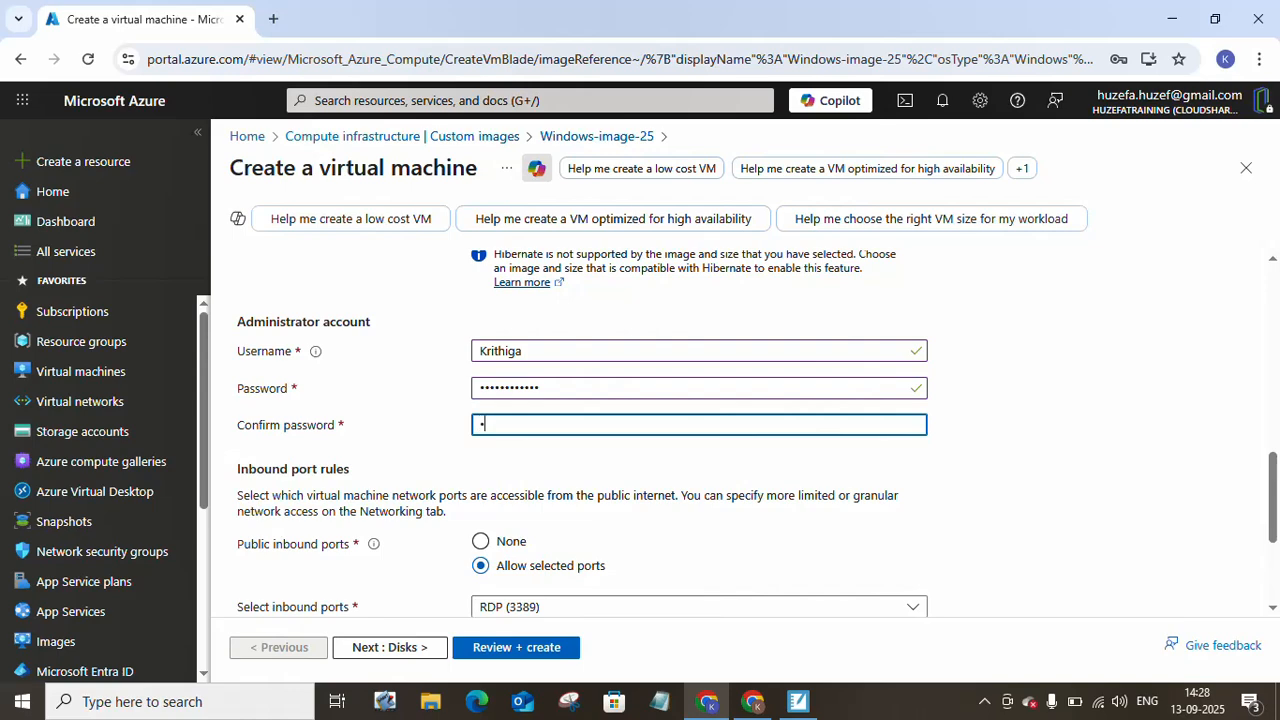
type("••")
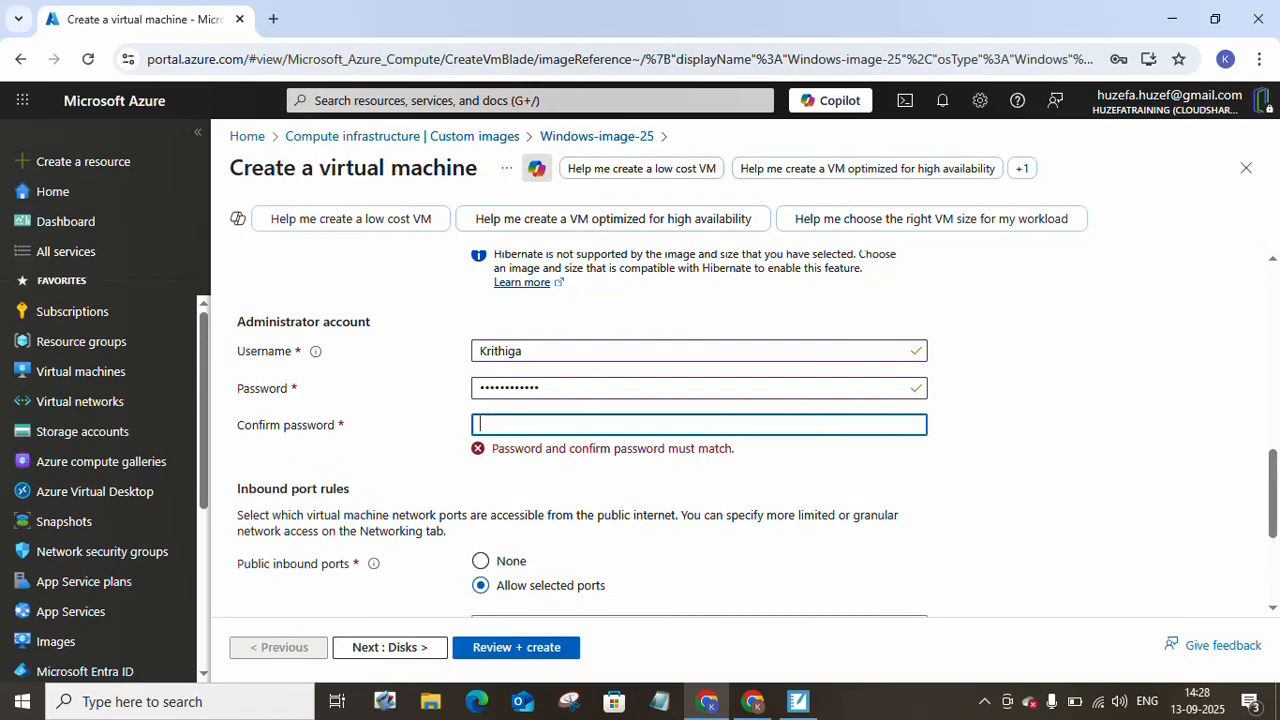
type("••••")
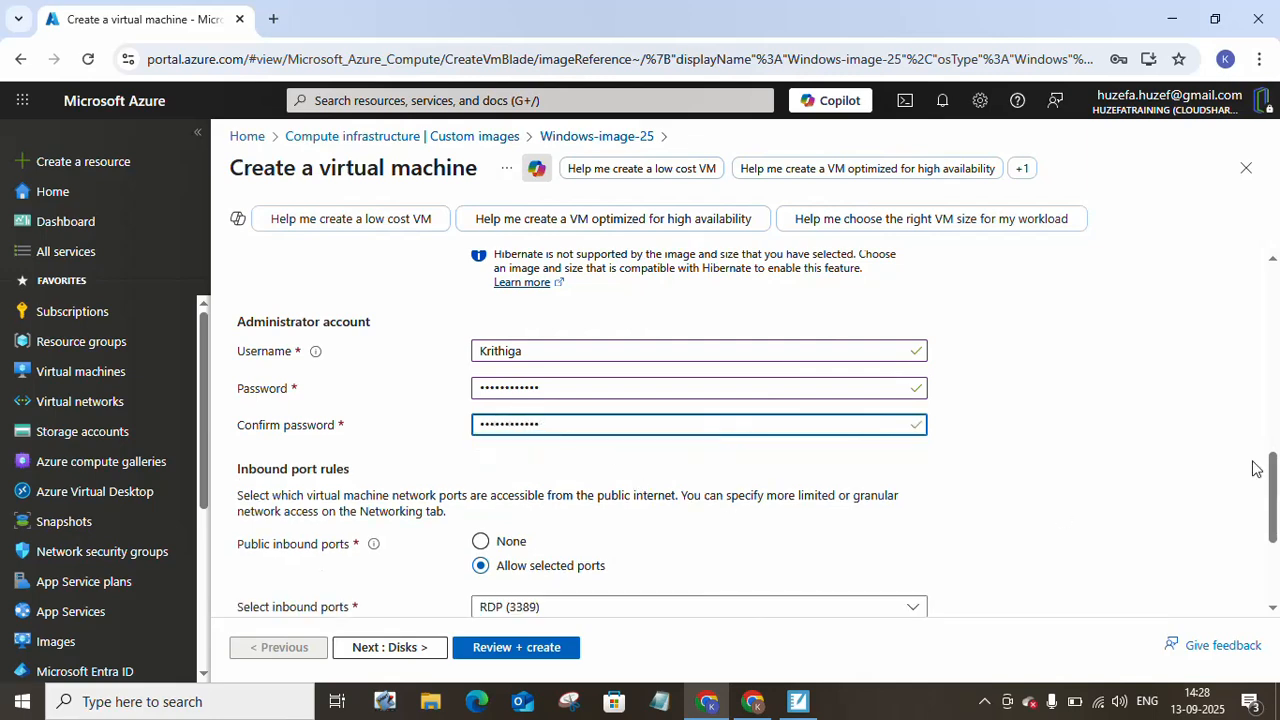
Allow HTTP (80) as a public inbound port in addition to RDP (3389).
left_click_drag(1277, 482, 1277, 548)
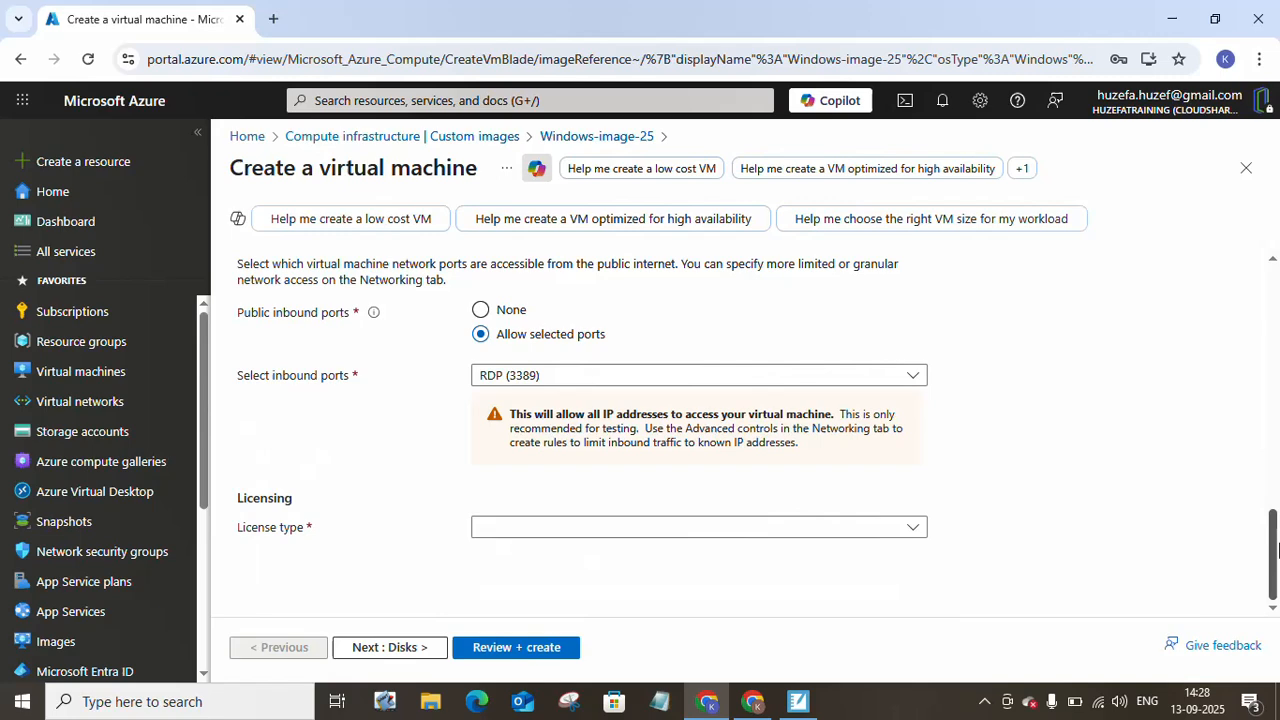
left_click(757, 378)
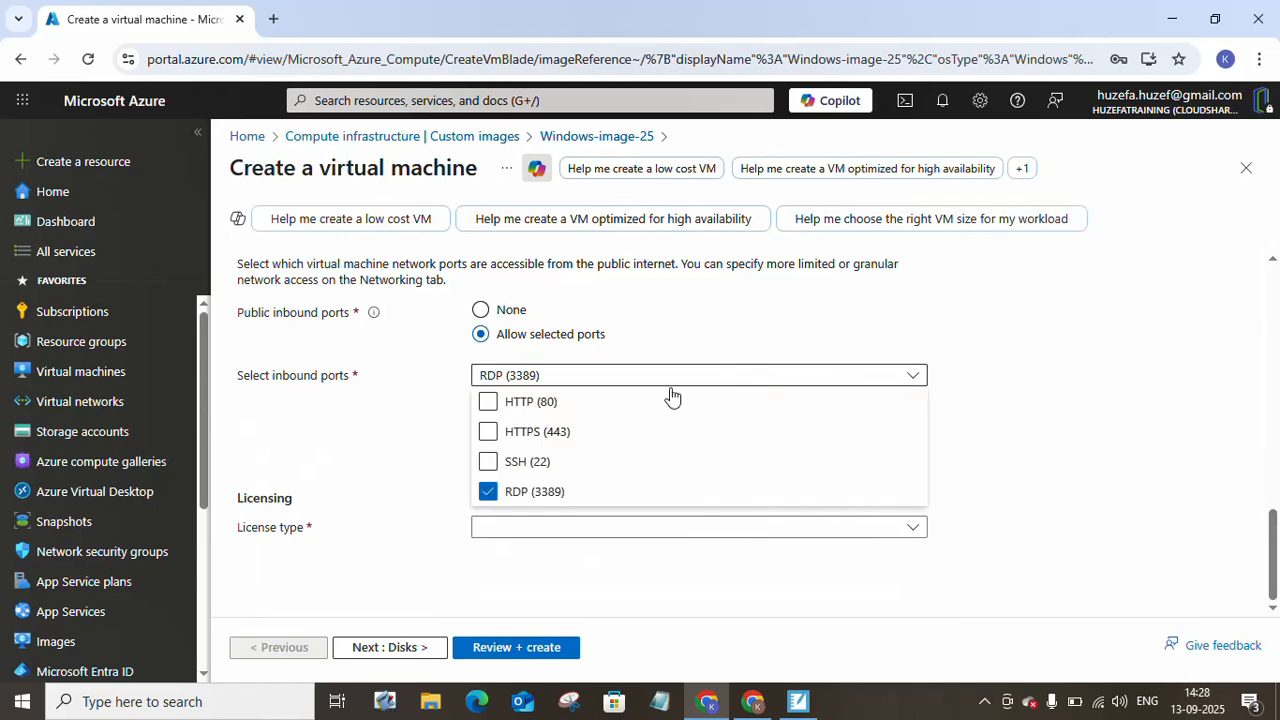
left_click(615, 402)
left_click(390, 501)
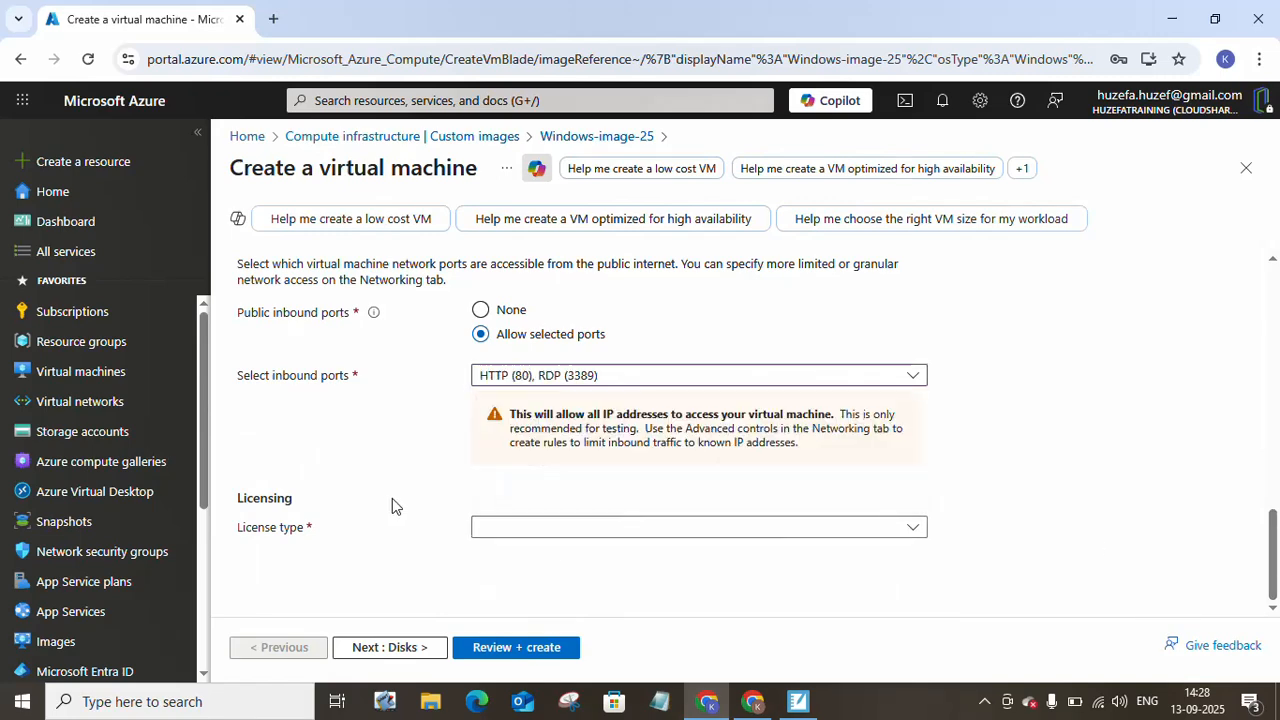
Set the license type to Windows server, choose to use an existing Windows Server license, and confirm its eligibility.
left_click(616, 531)
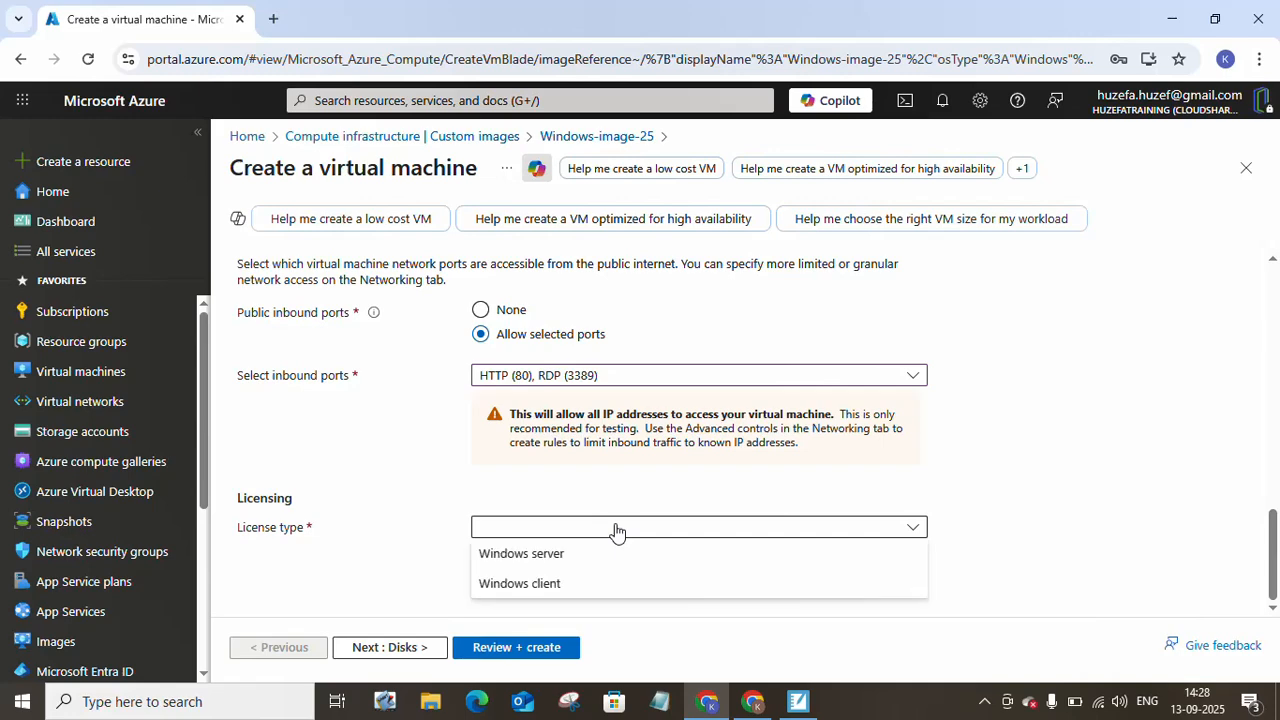
left_click(556, 558)
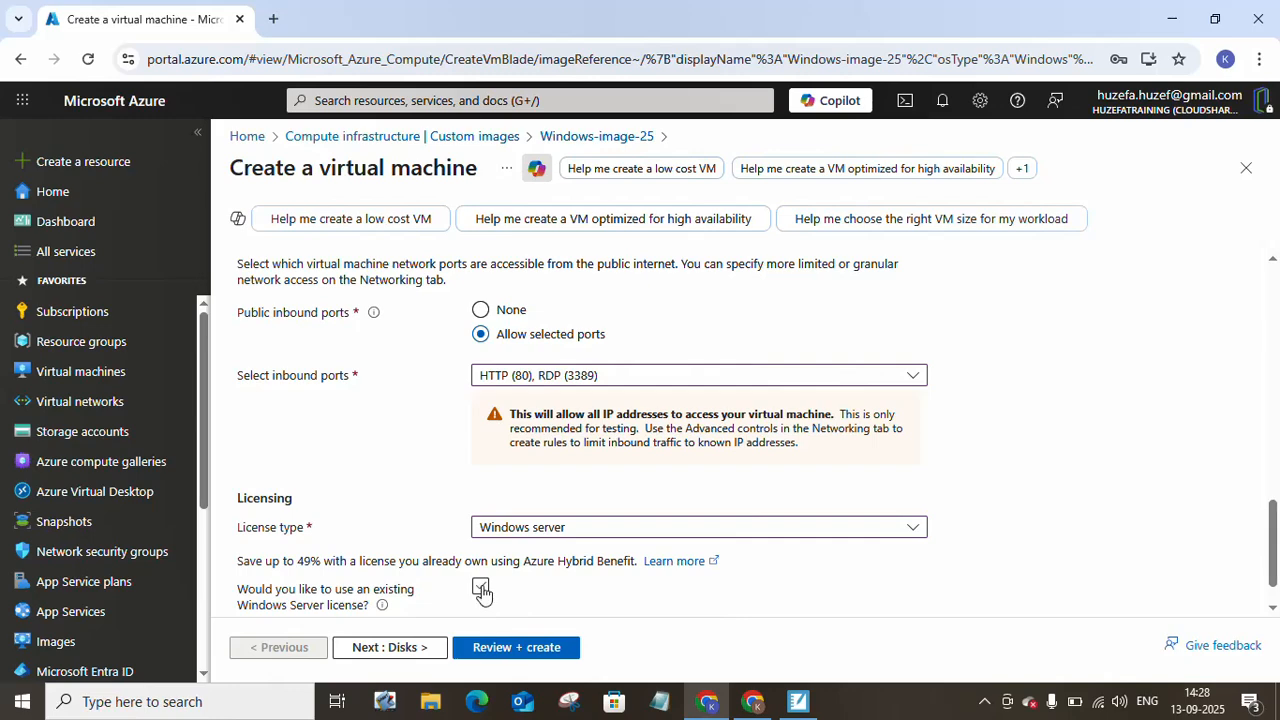
left_click(480, 588)
scroll(1277, 480, "down", 1)
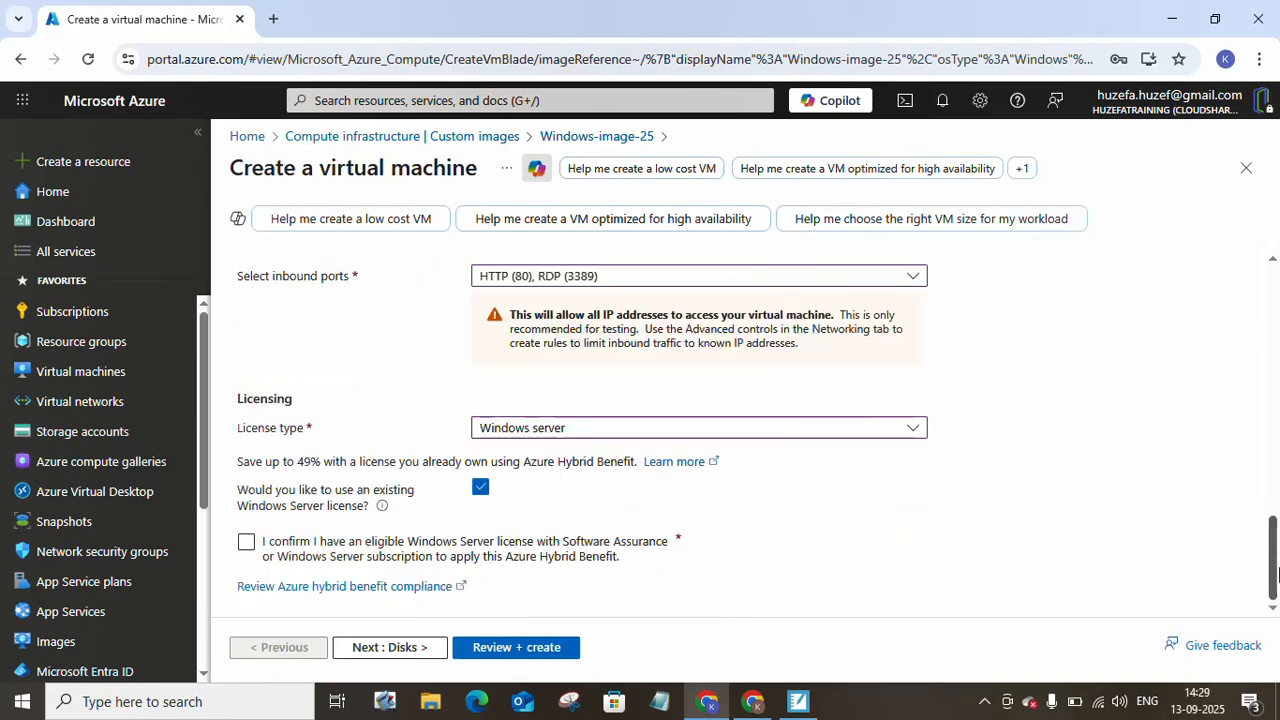
left_click(247, 546)
Review and create the virtual machine, and open its resource page once the deployment is complete.
left_click(515, 648)
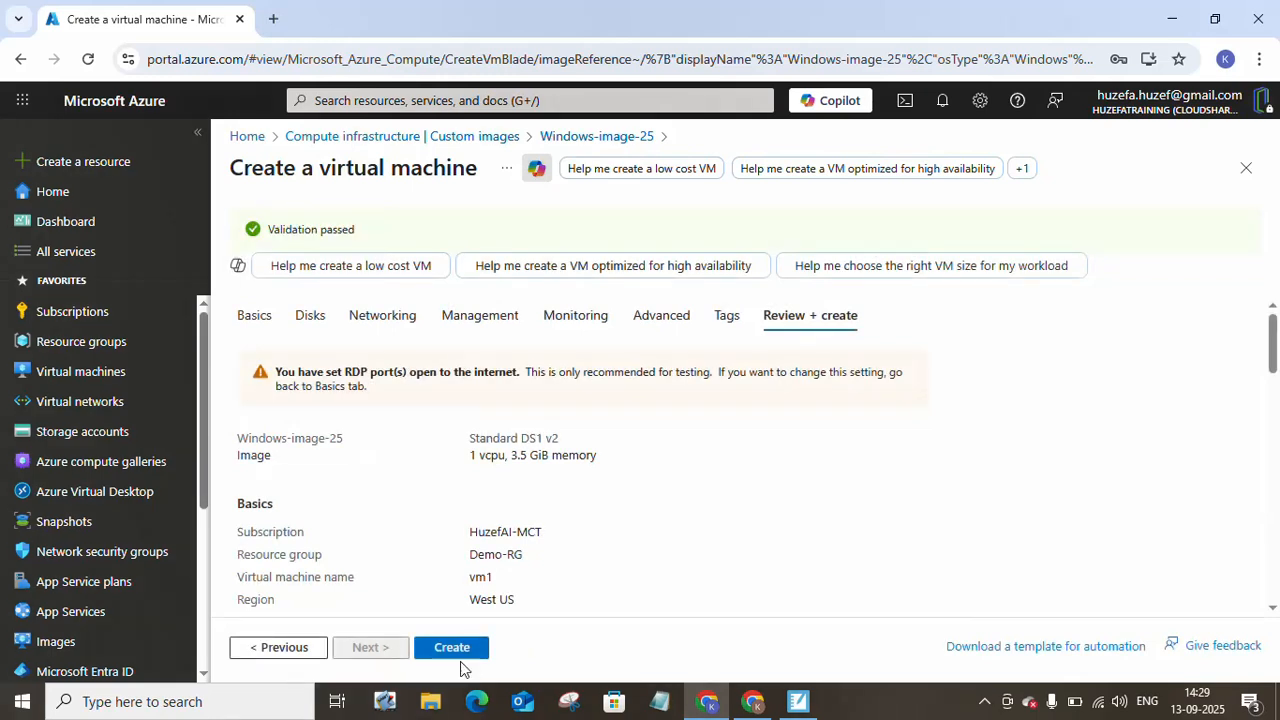
left_click(452, 656)
left_click(797, 703)
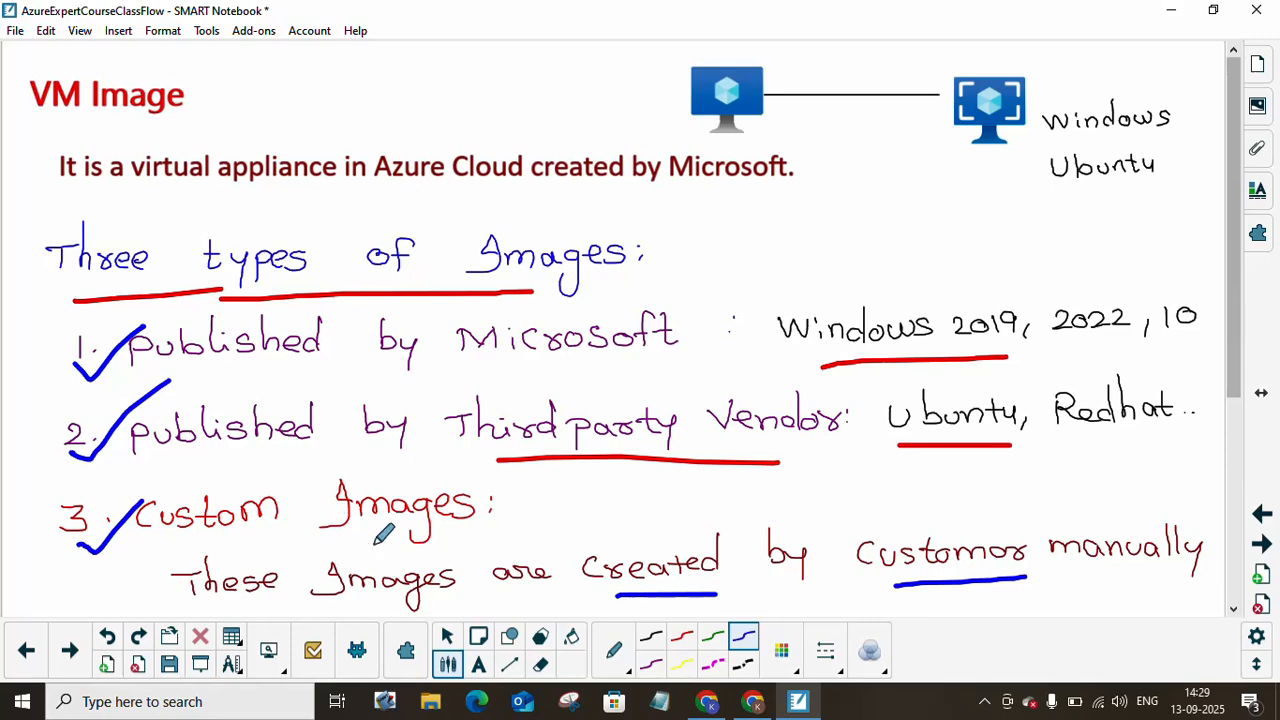
left_click(1171, 10)
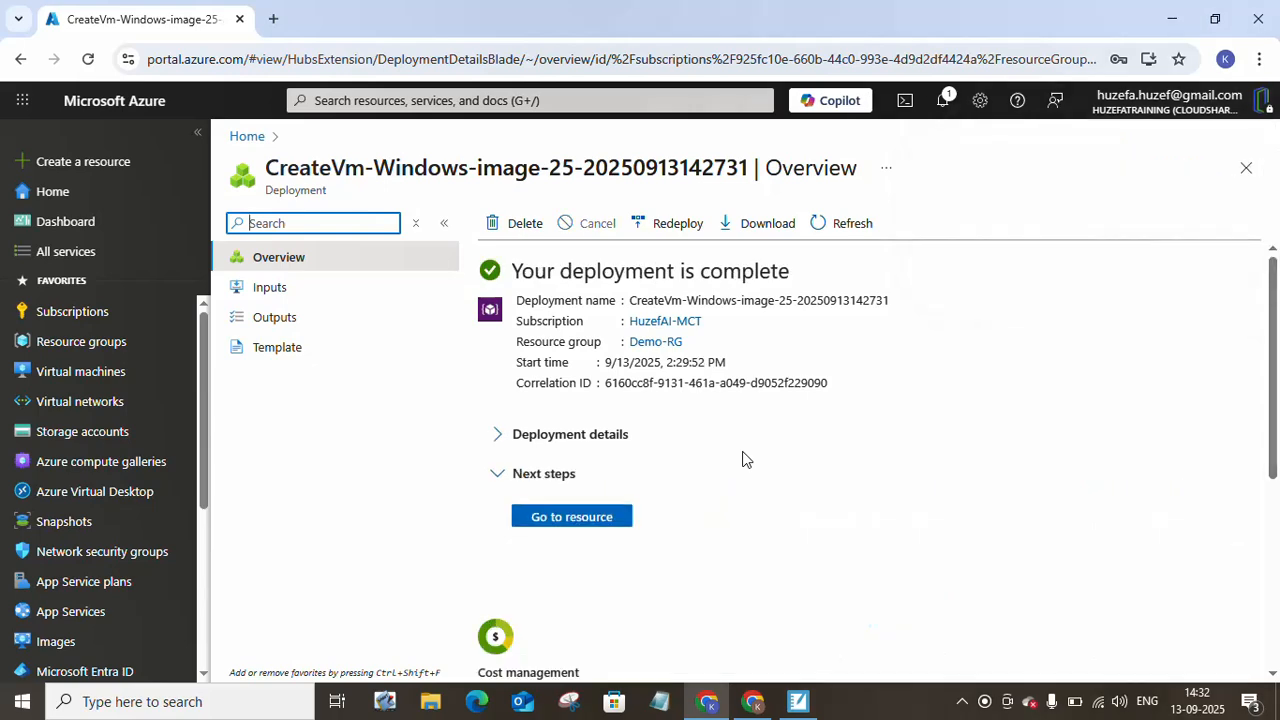
left_click(606, 516)
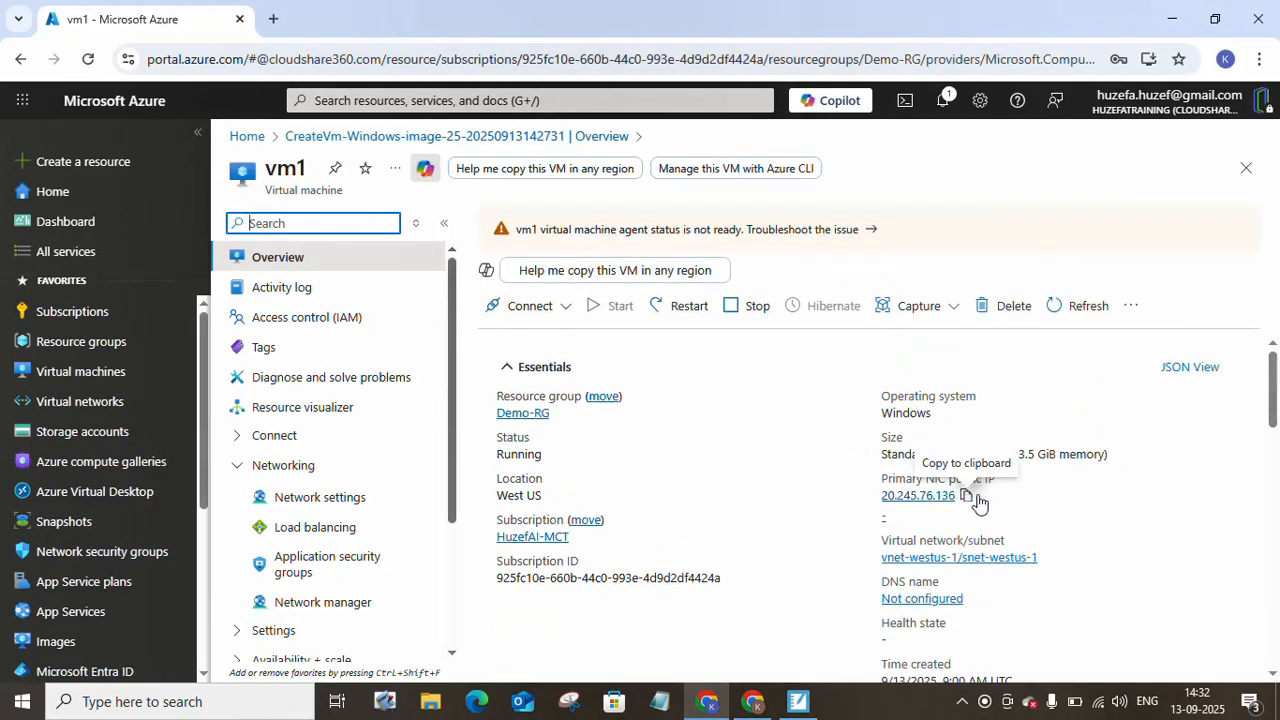
Copy vm1's primary public IP address and browse to it in a new browser tab.
left_click(967, 496)
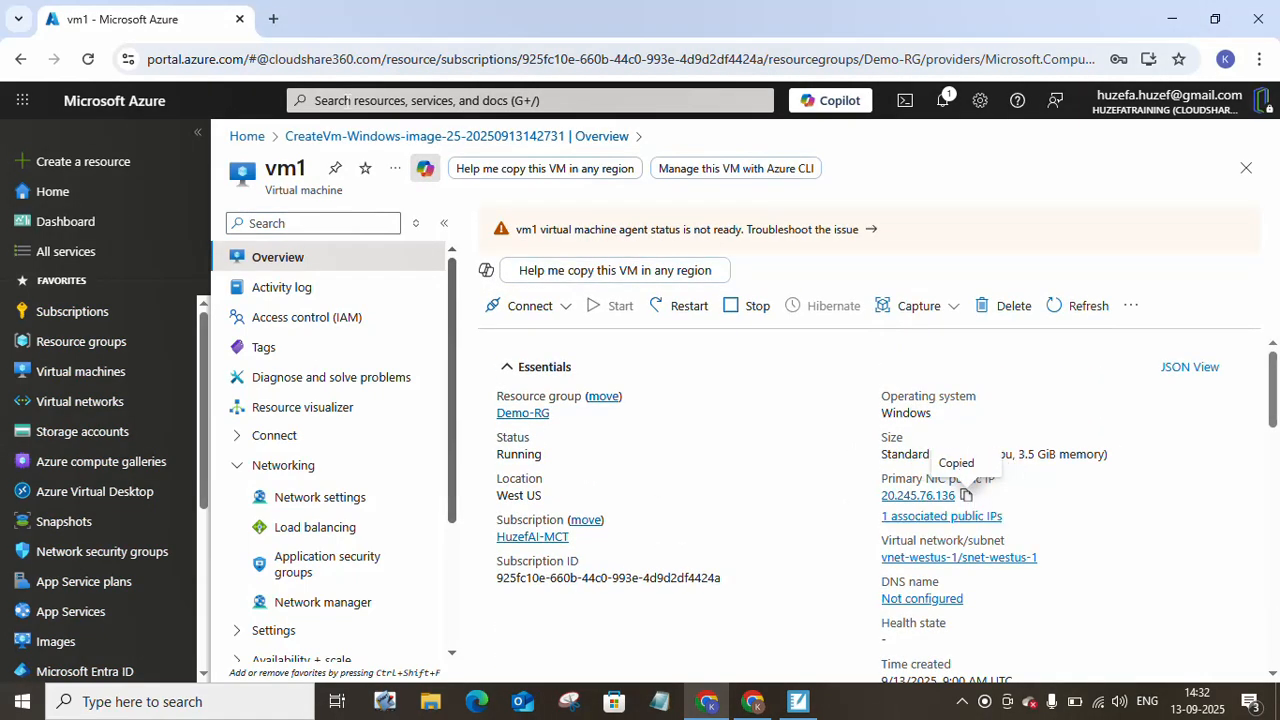
left_click(273, 19)
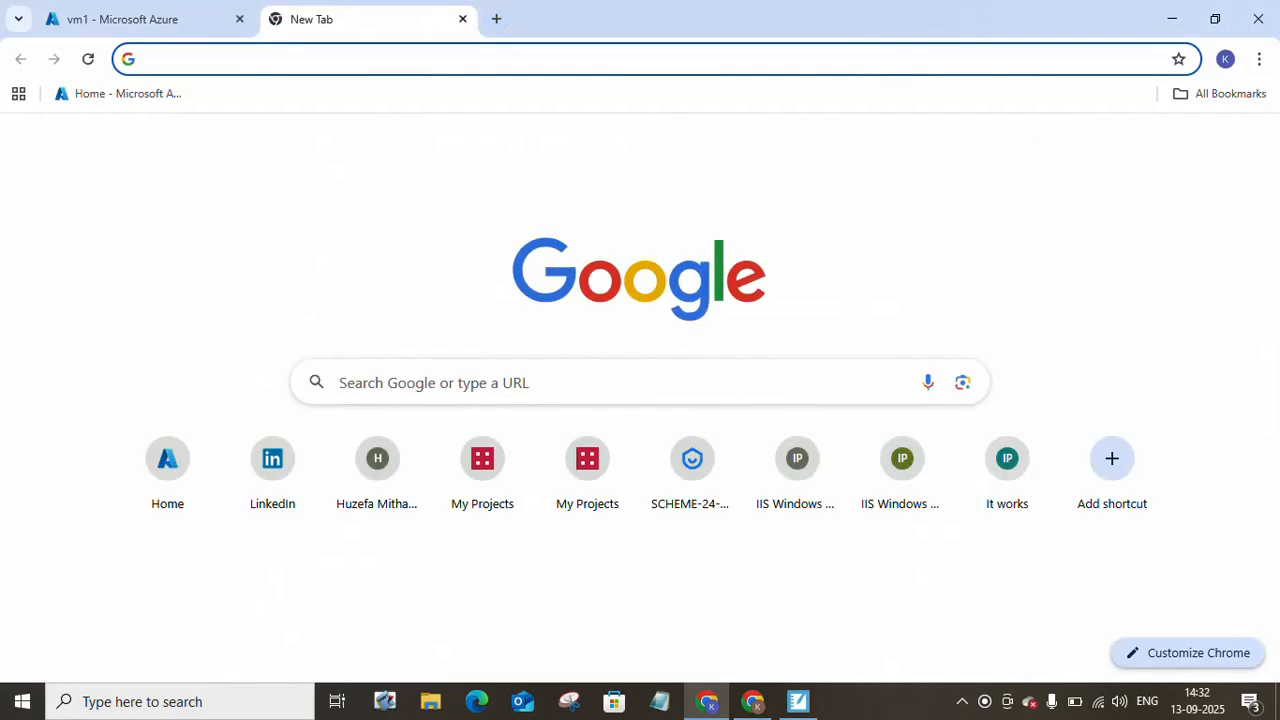
key("ctrl+v")
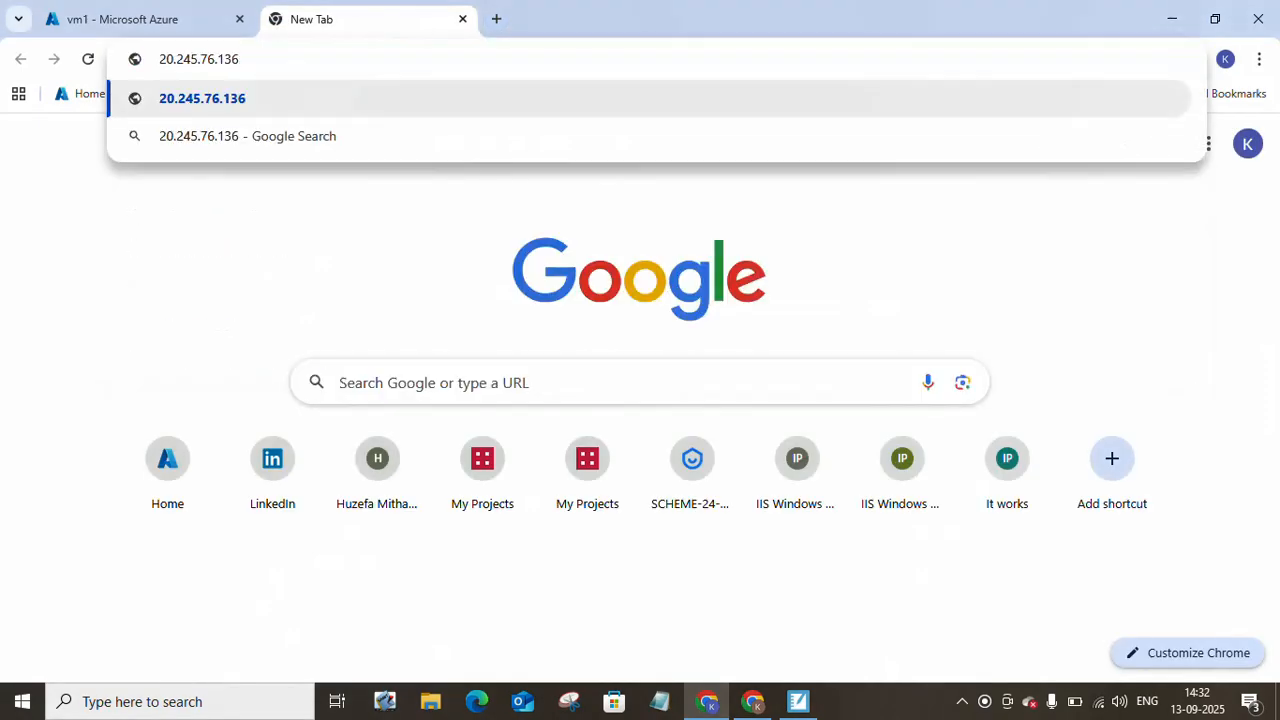
key("Return")
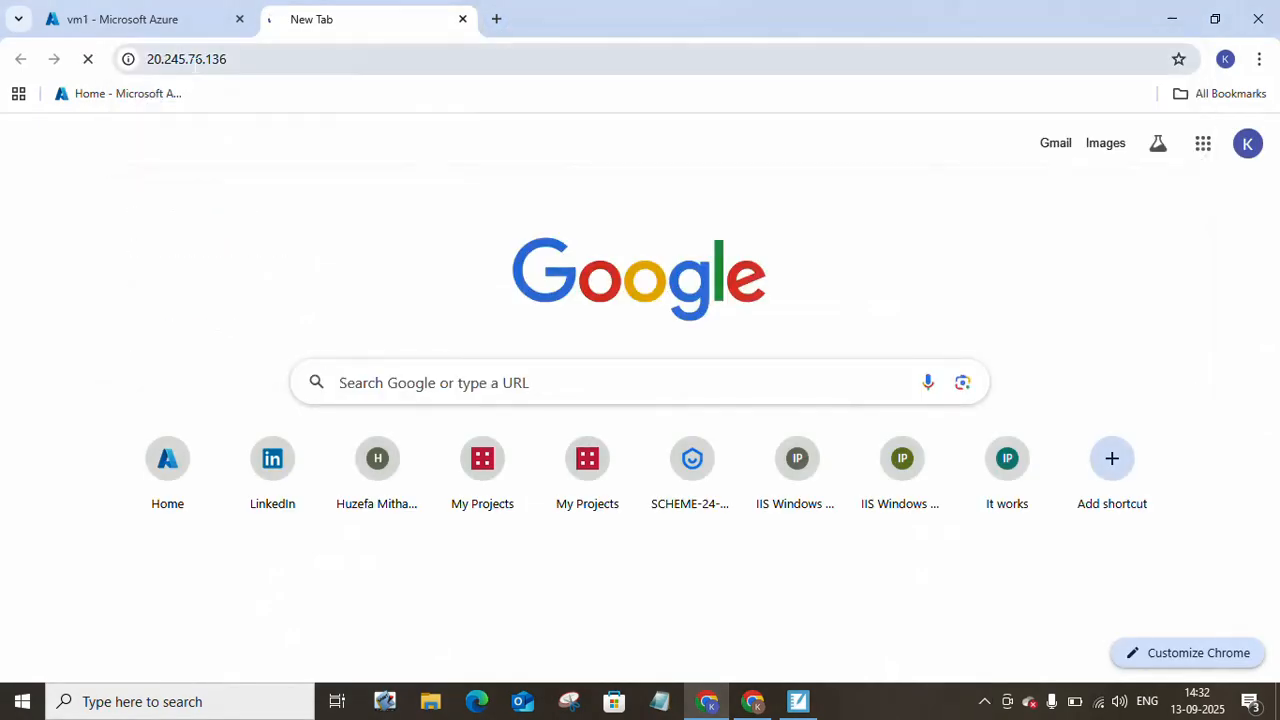
Set the protocol in vm1's web address to http and load its IIS page.
left_click_drag(150, 59, 196, 60)
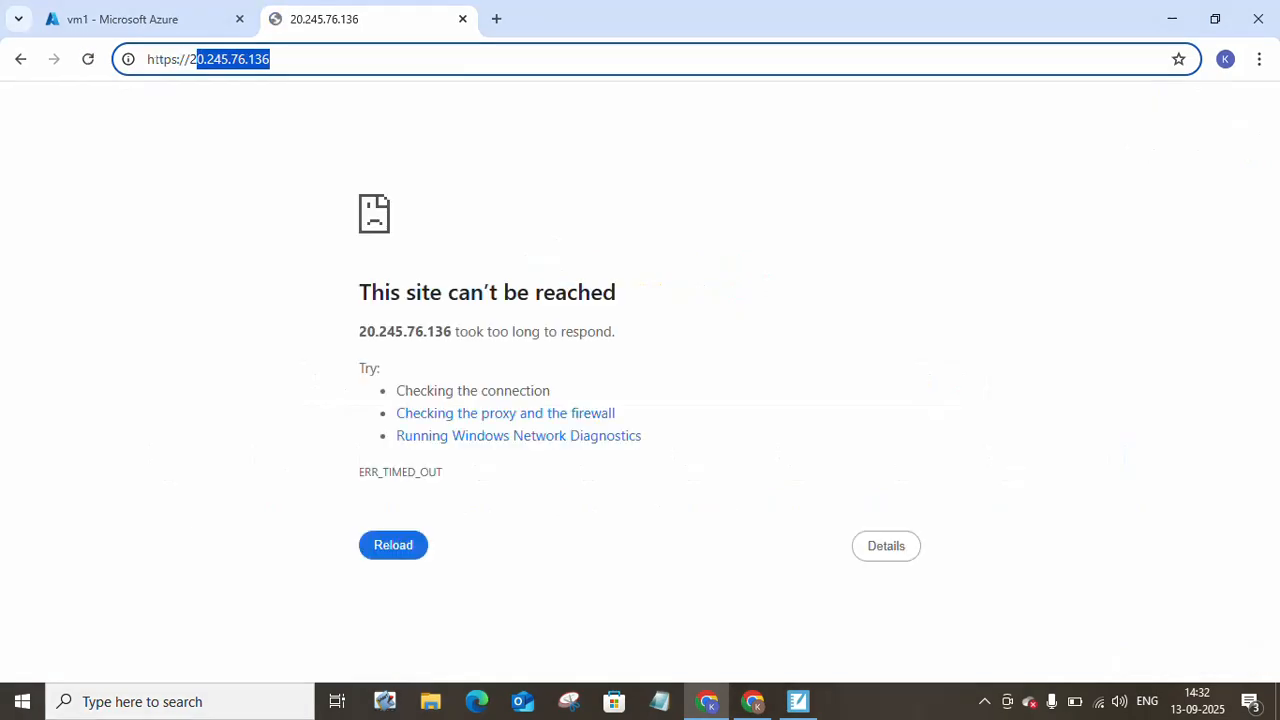
left_click(181, 59)
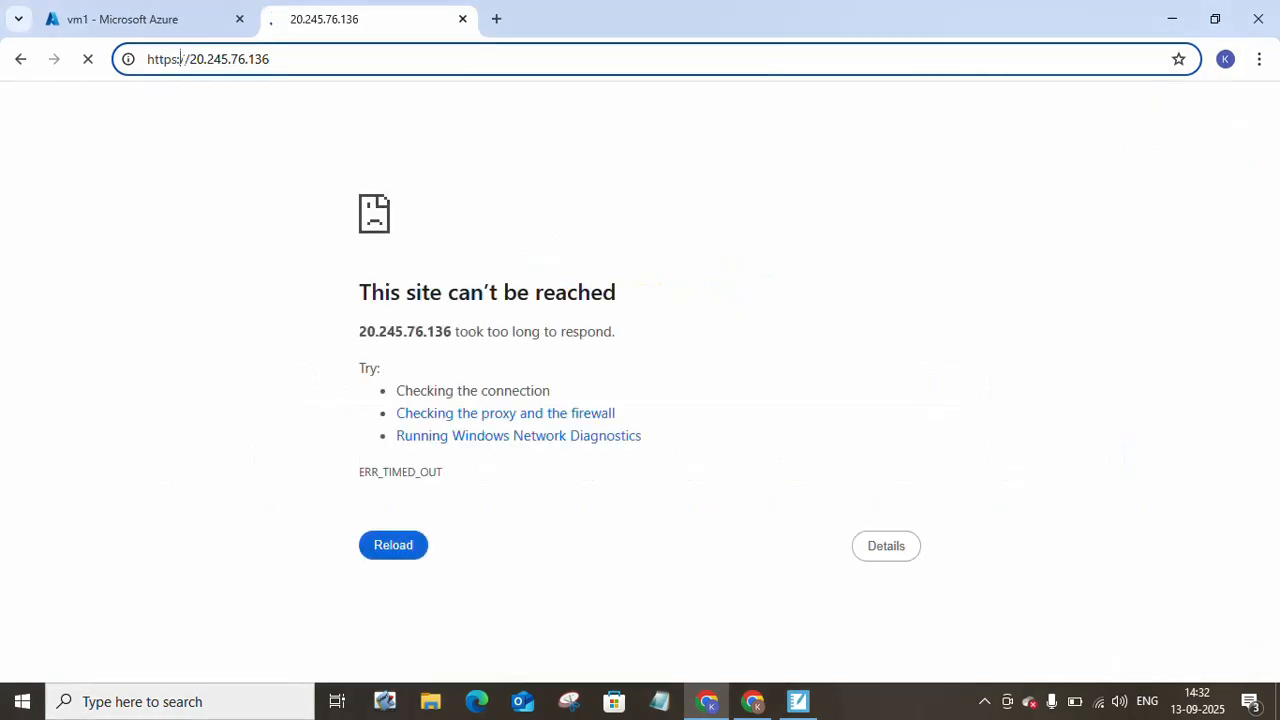
key("Left")
key("BackSpace")
key("Return")
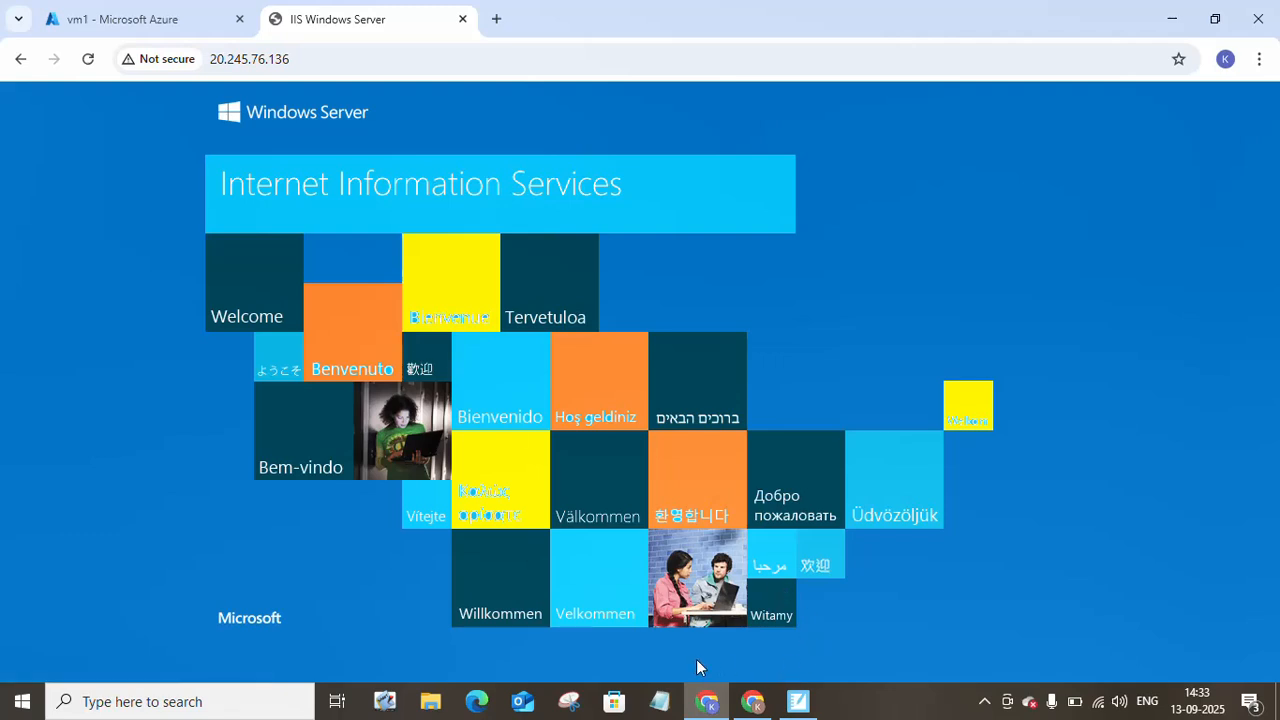
Switch to the AzureExpertCourseClassFlow file in SMART Notebook and show the Capturing Windows VM page.
left_click(431, 702)
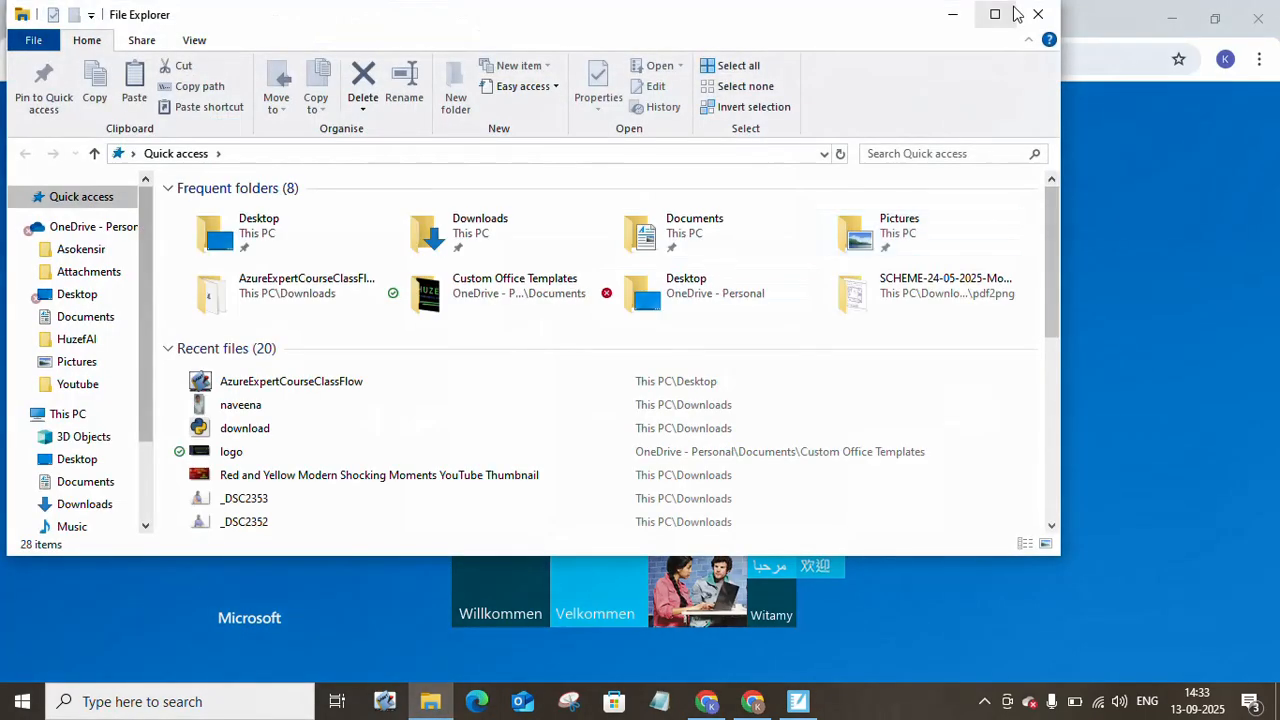
left_click(1042, 12)
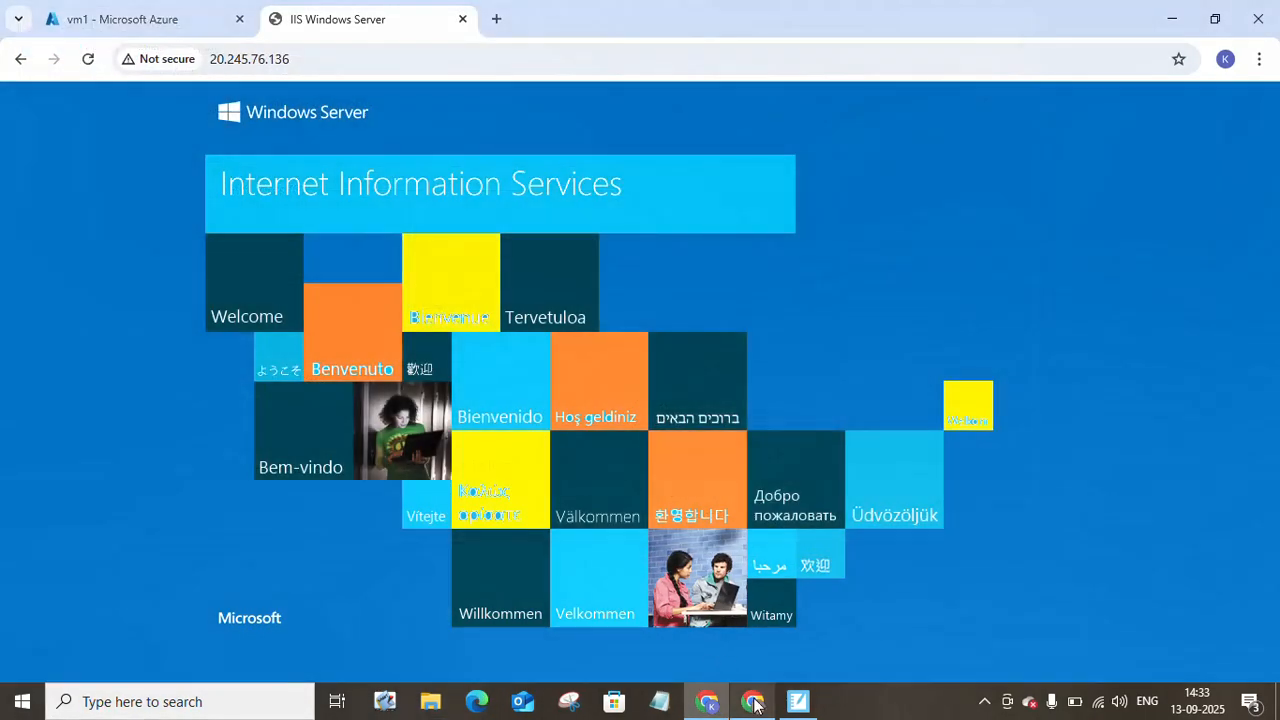
left_click(808, 704)
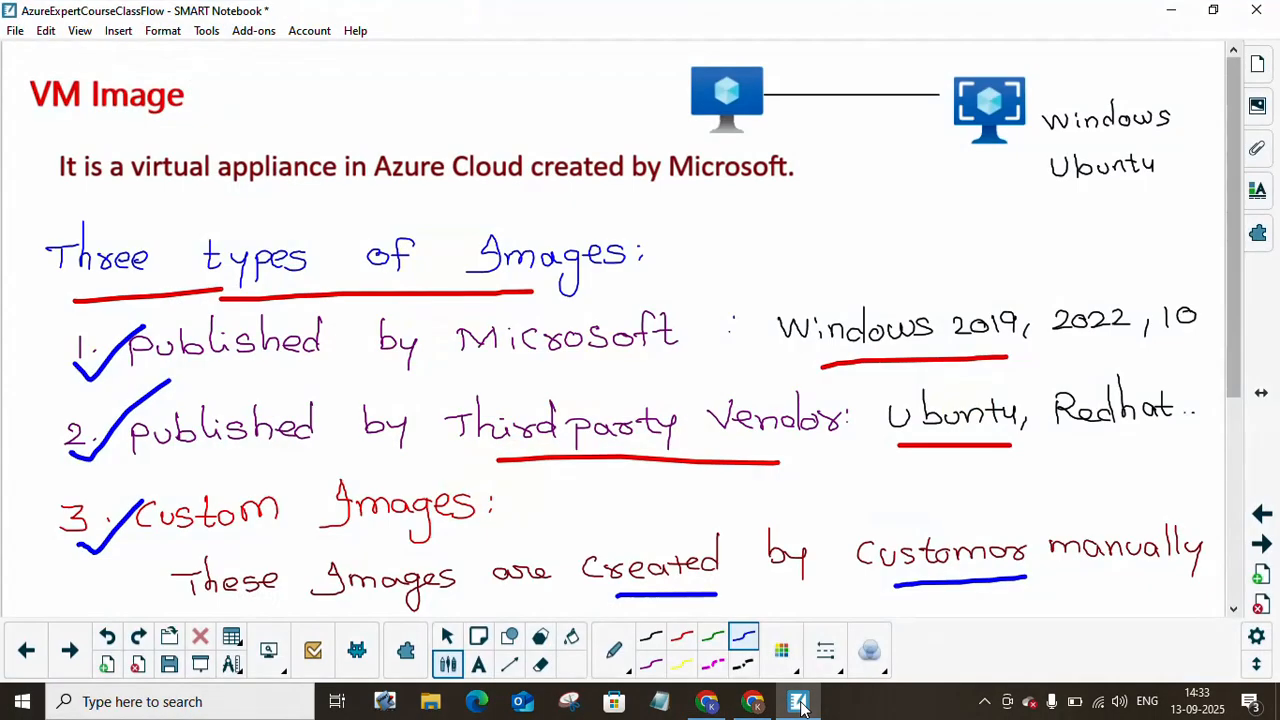
left_click(70, 651)
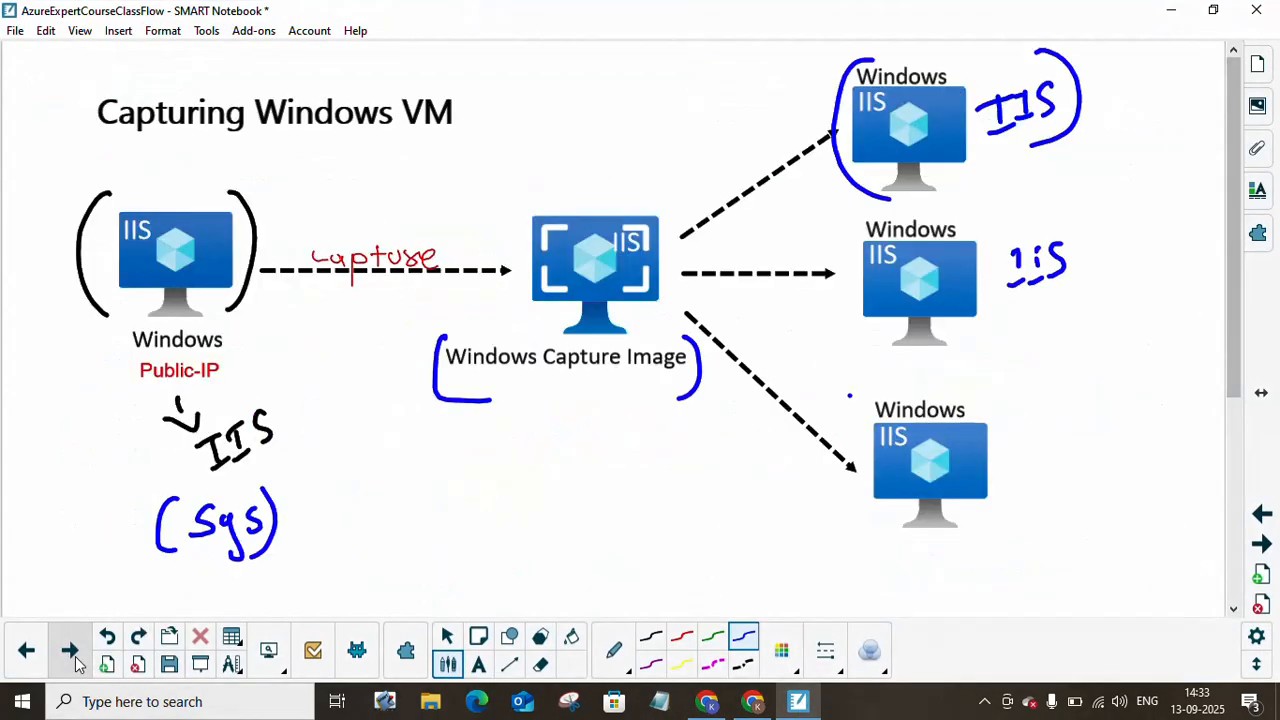